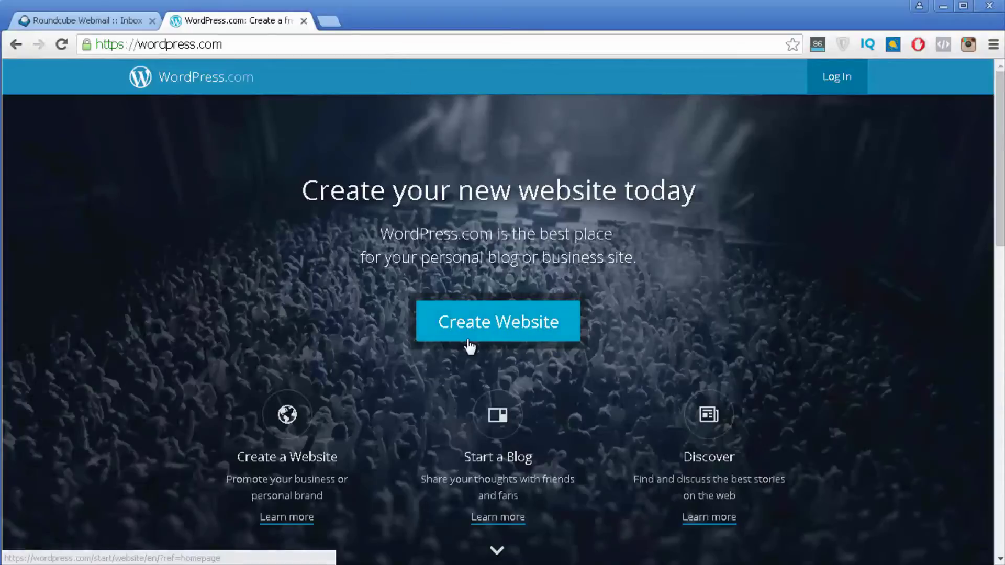
- Start creating a new website and set its topic to Movies within the Arts & Entertainment category
click(501, 335)
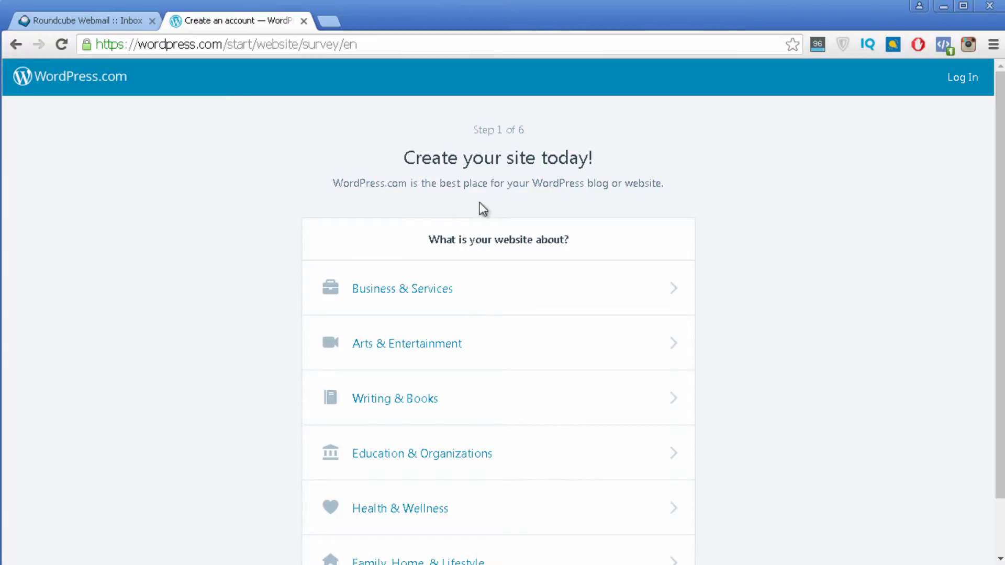
scroll(466, 172, down, 1)
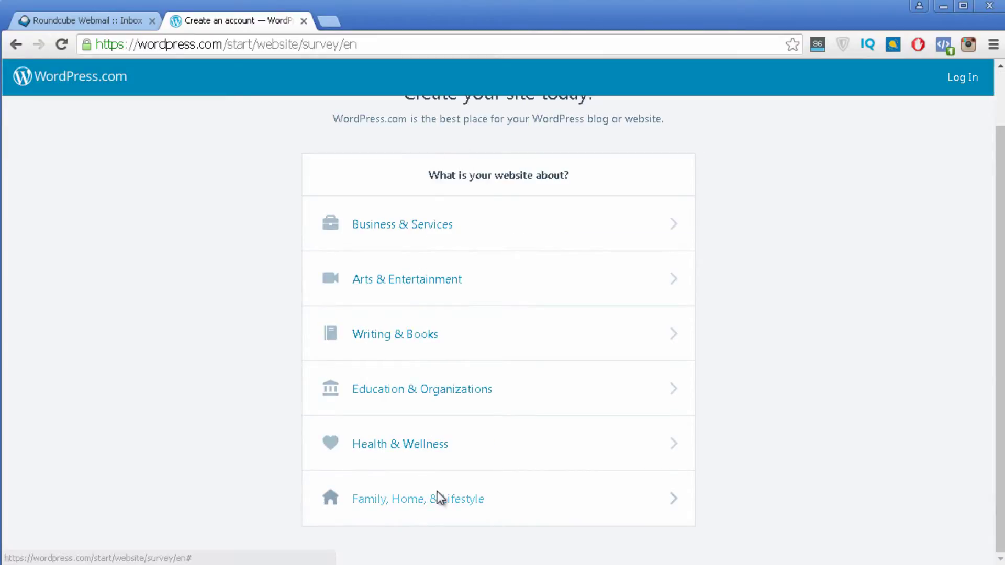
click(397, 295)
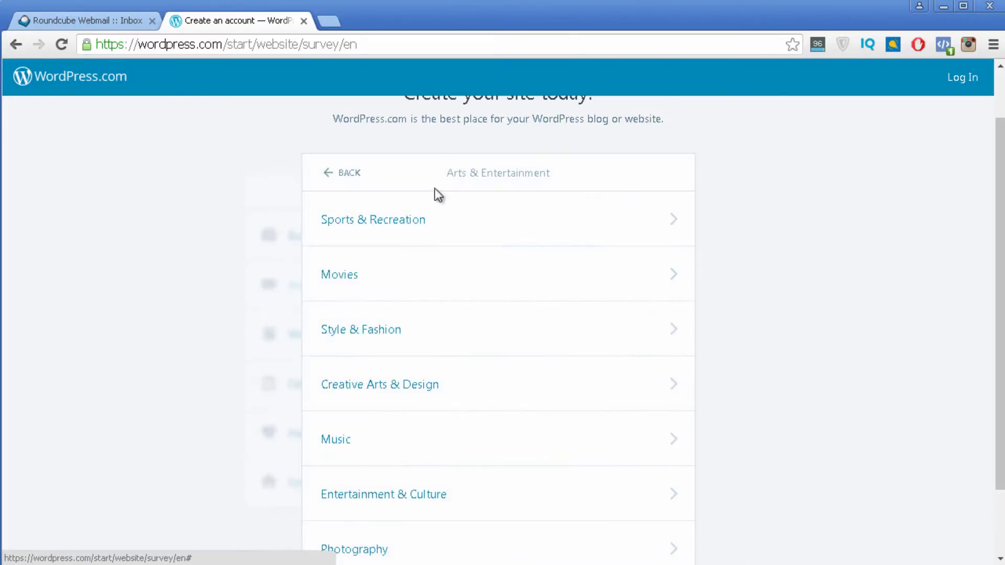
scroll(437, 162, down, 2)
scroll(414, 149, up, 2)
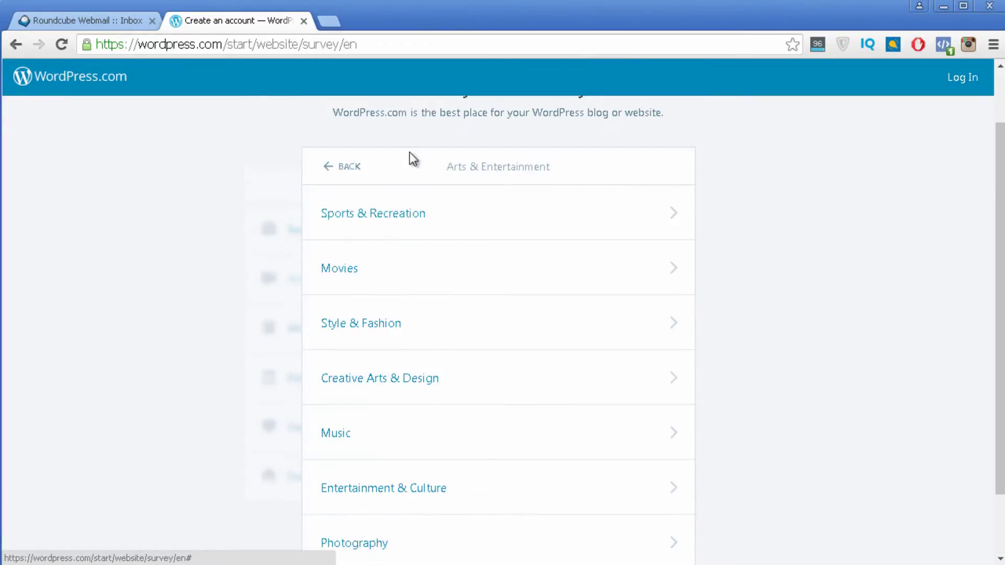
scroll(406, 168, down, 2)
scroll(388, 241, up, 2)
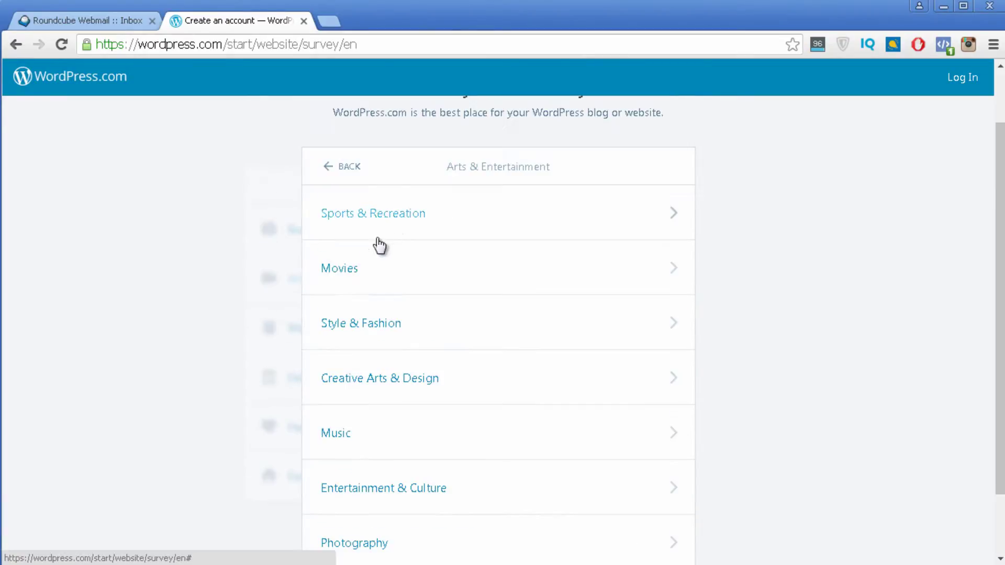
click(353, 268)
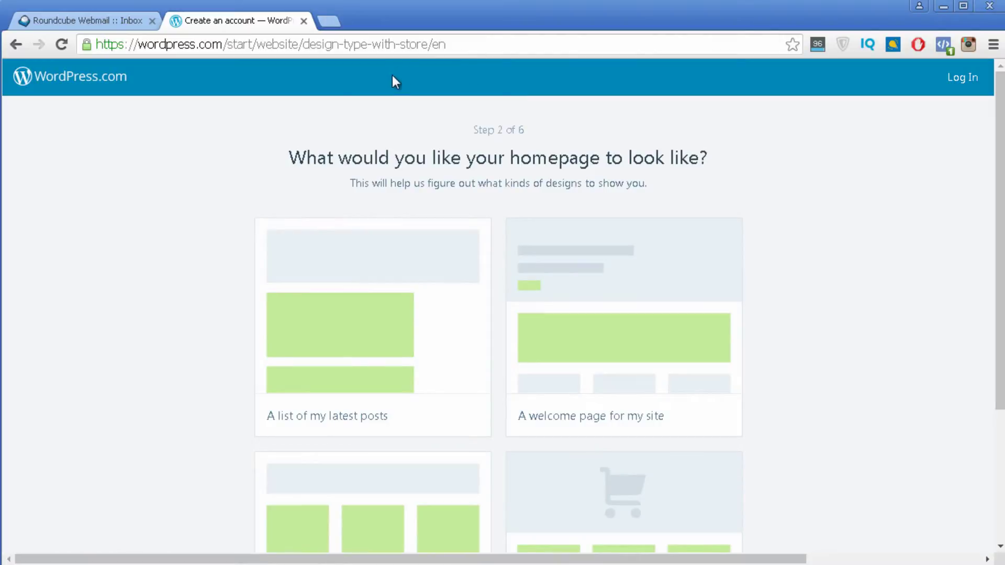
- Review the homepage layouts and choose "A list of my latest posts" for the site
scroll(511, 216, down, 2)
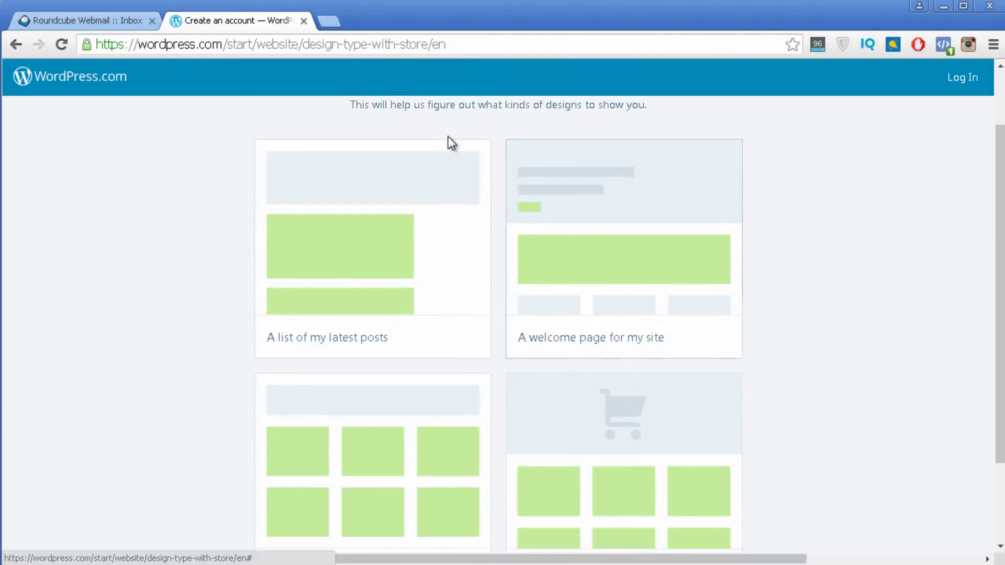
scroll(299, 297, down, 2)
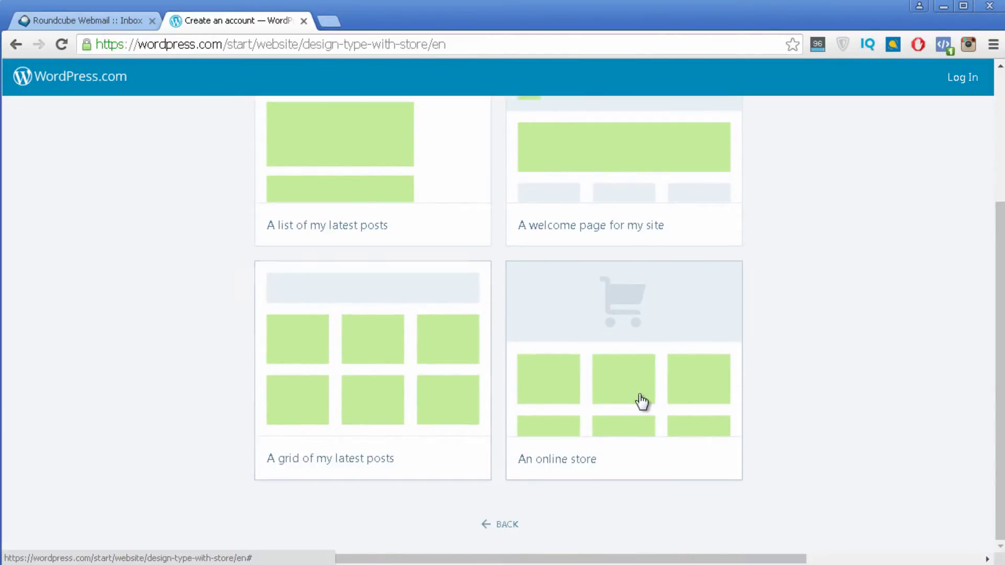
scroll(639, 314, up, 3)
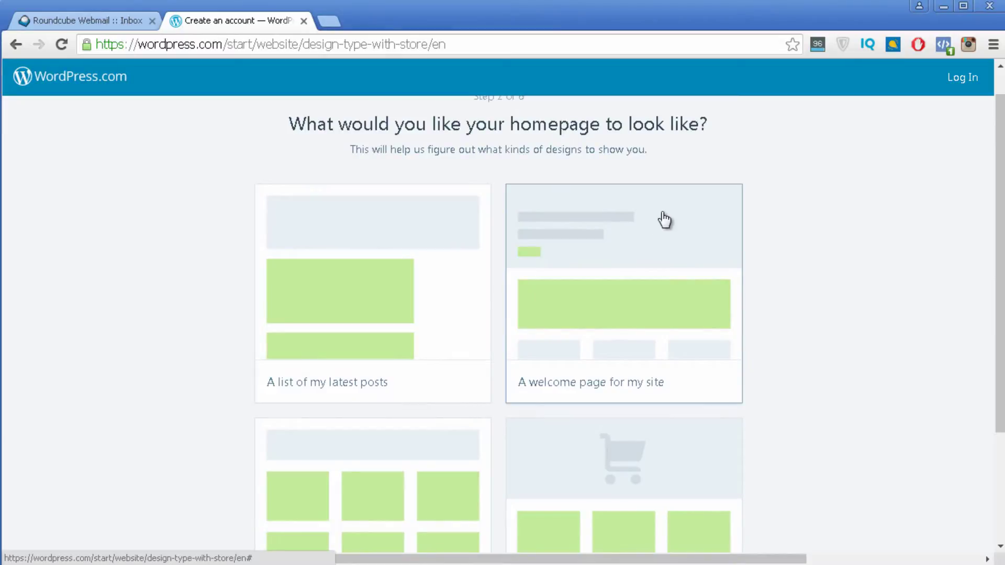
scroll(655, 222, down, 2)
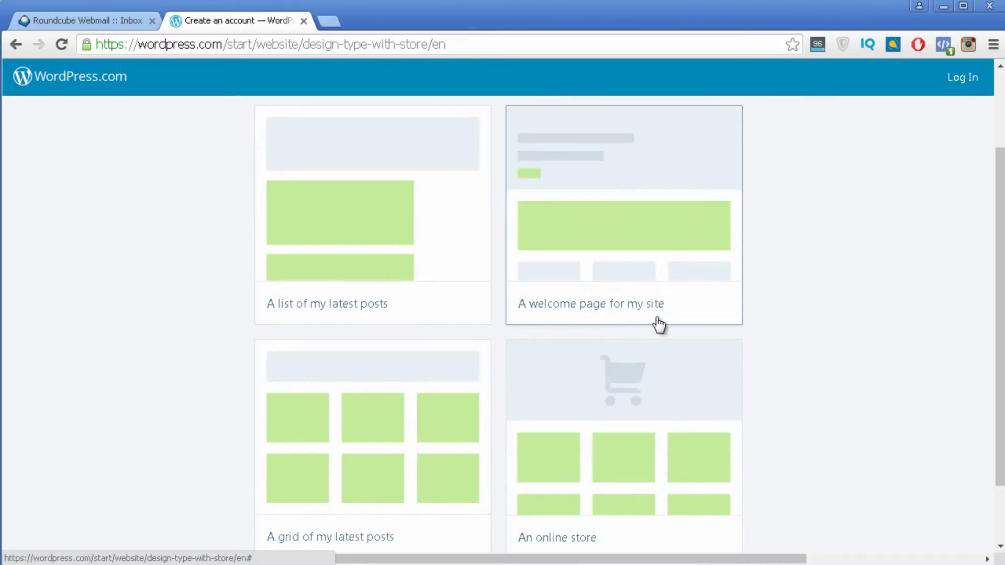
scroll(664, 325, down, 2)
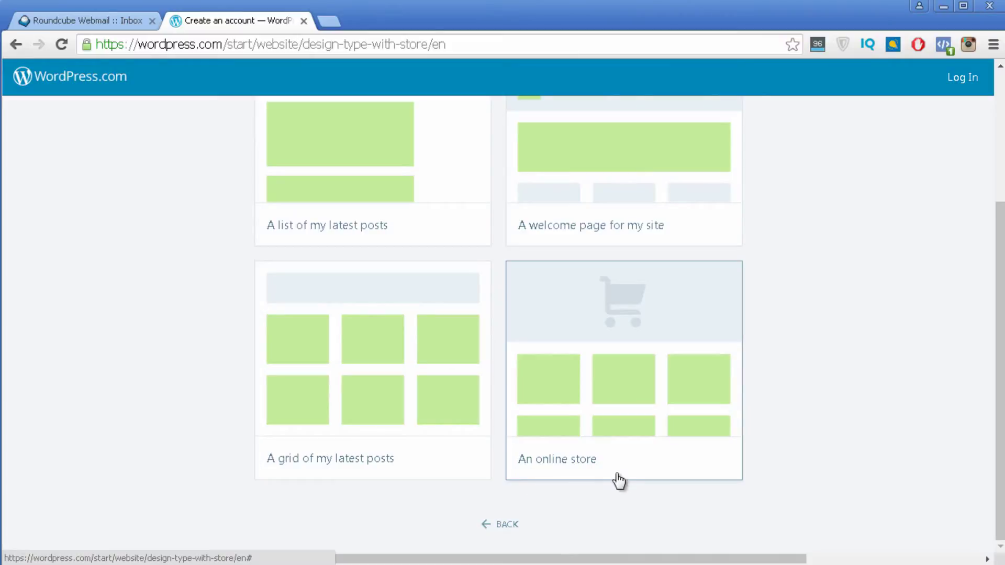
scroll(379, 247, up, 2)
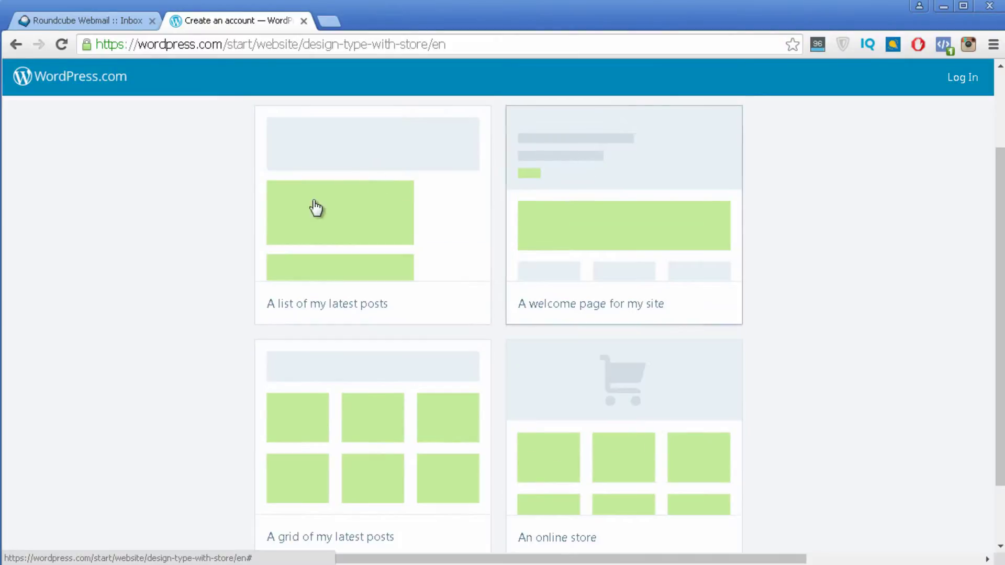
scroll(306, 199, up, 2)
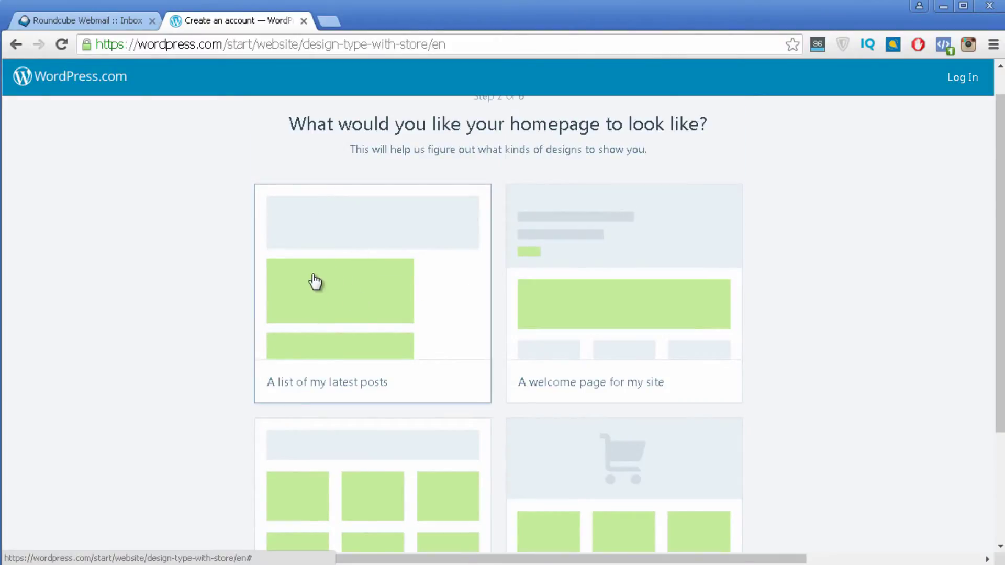
click(327, 287)
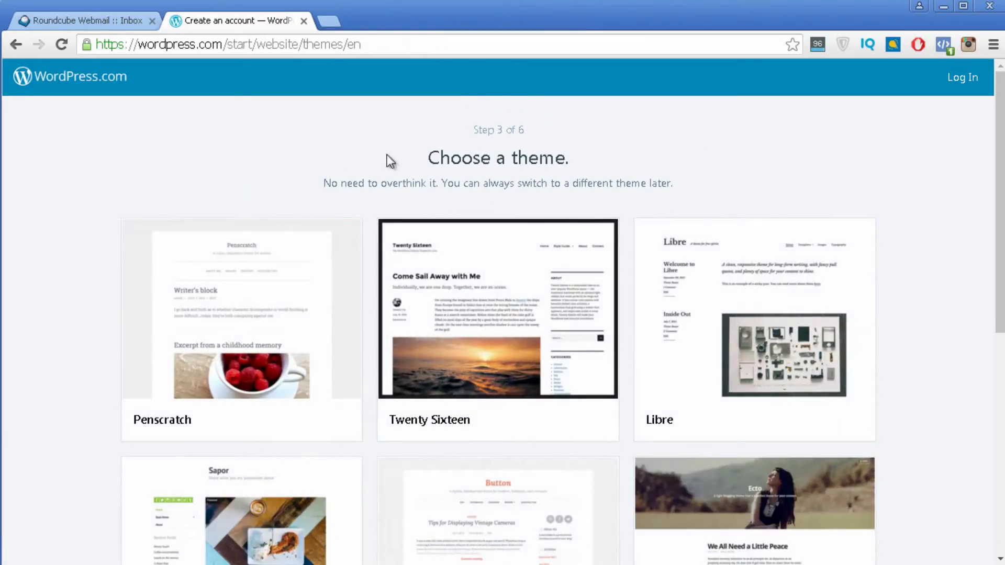
- Look through the available themes and pick Hemingway Rewritten for the site
scroll(626, 160, down, 2)
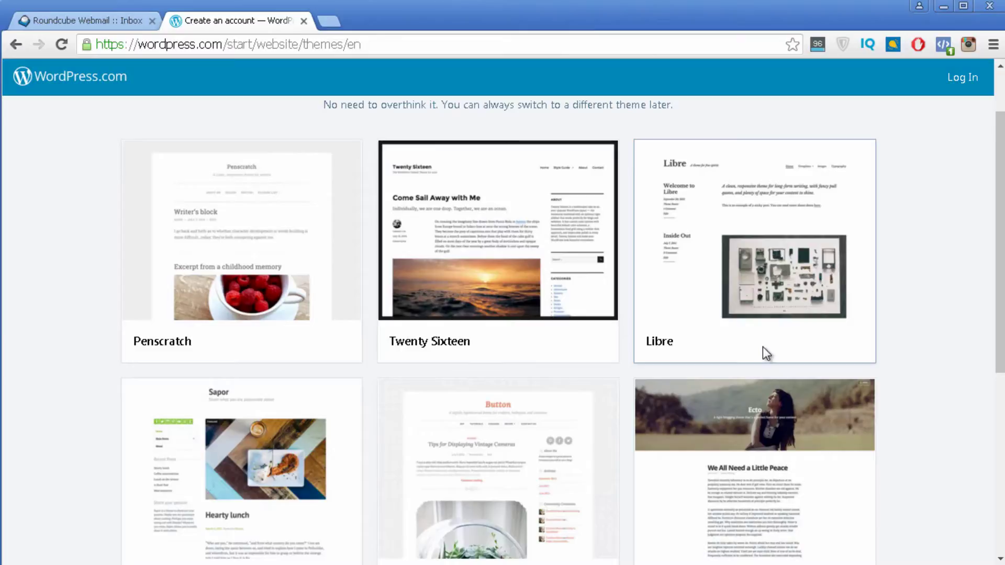
scroll(229, 174, down, 2)
scroll(228, 174, down, 5)
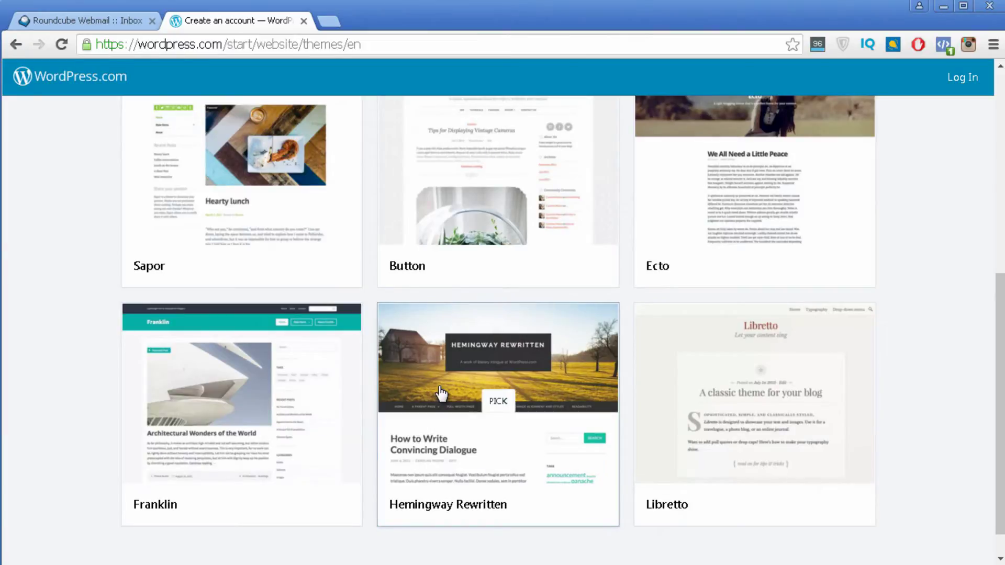
click(441, 392)
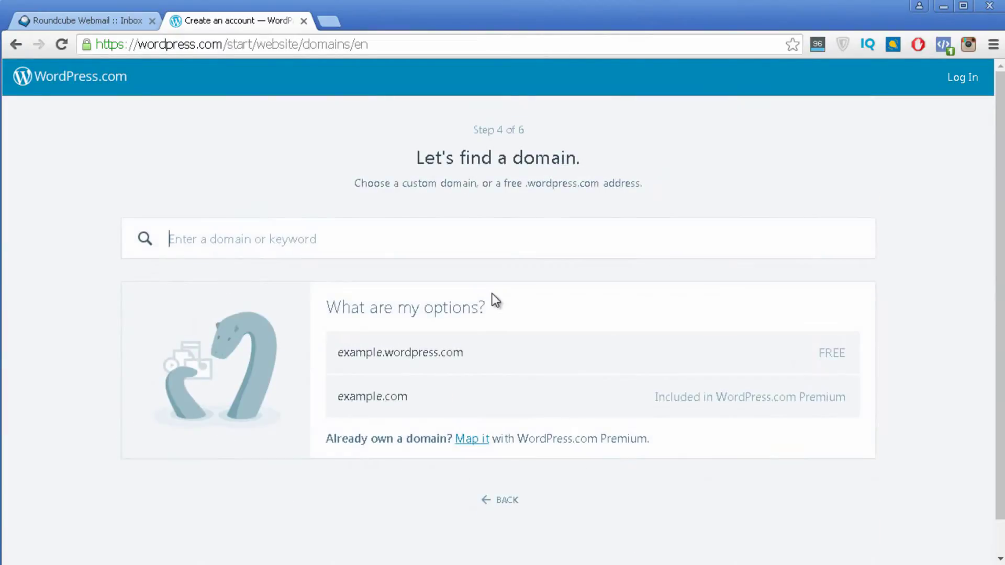
- Search for a domain using the keyword "bestmoviesonline"
scroll(523, 220, down, 1)
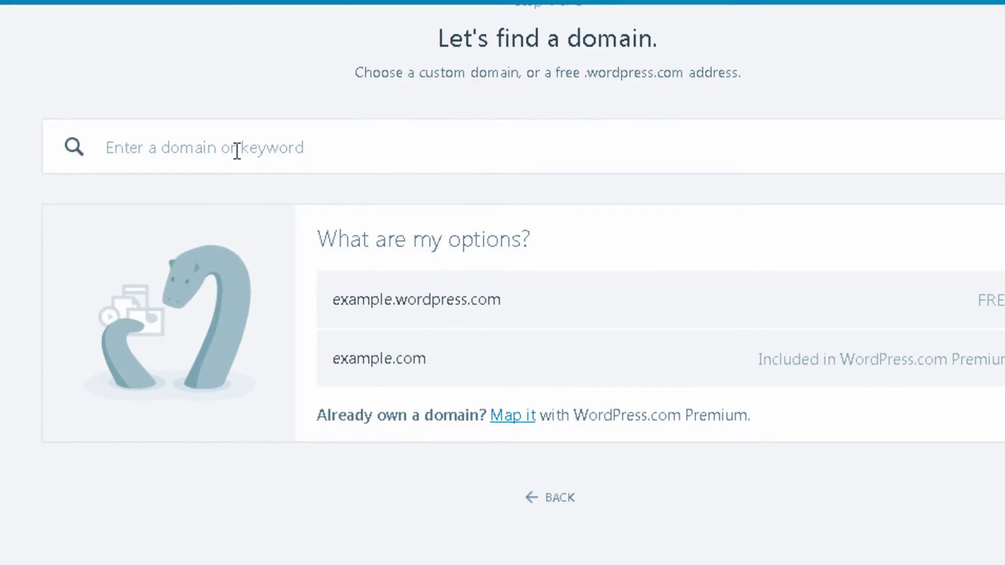
text(m)
key(BackSpace)
text(bestm)
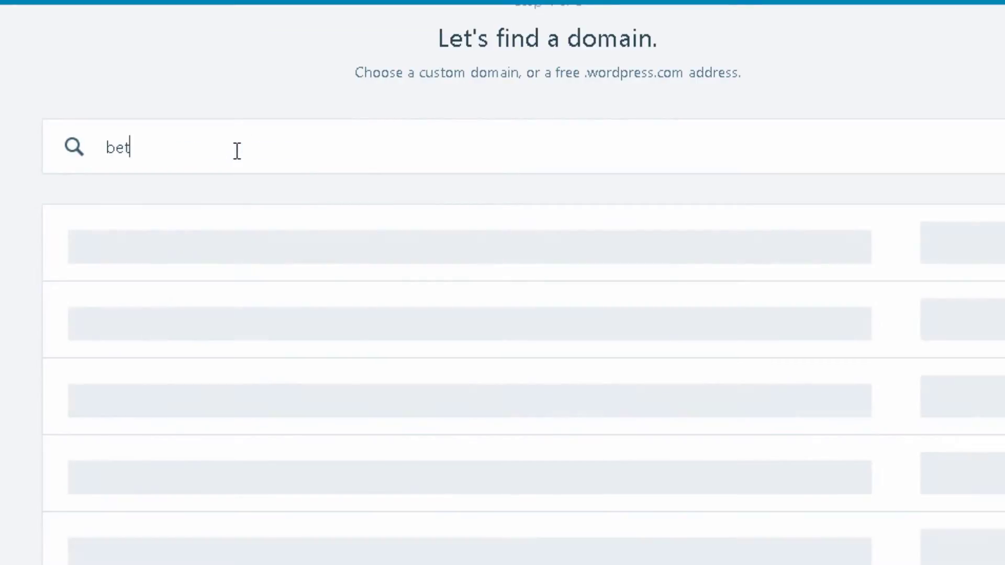
text(ovieso)
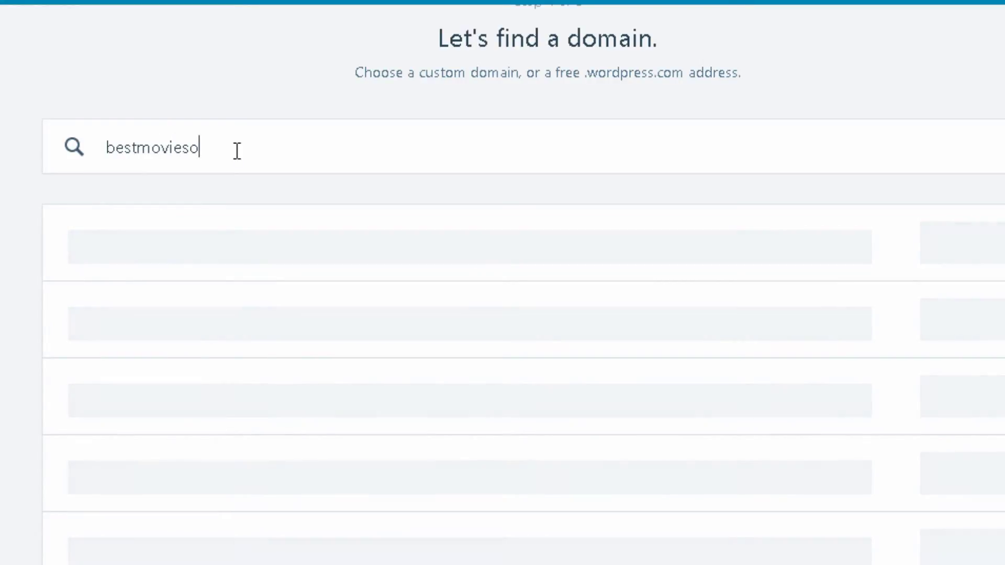
key(BackSpace)
text(online)
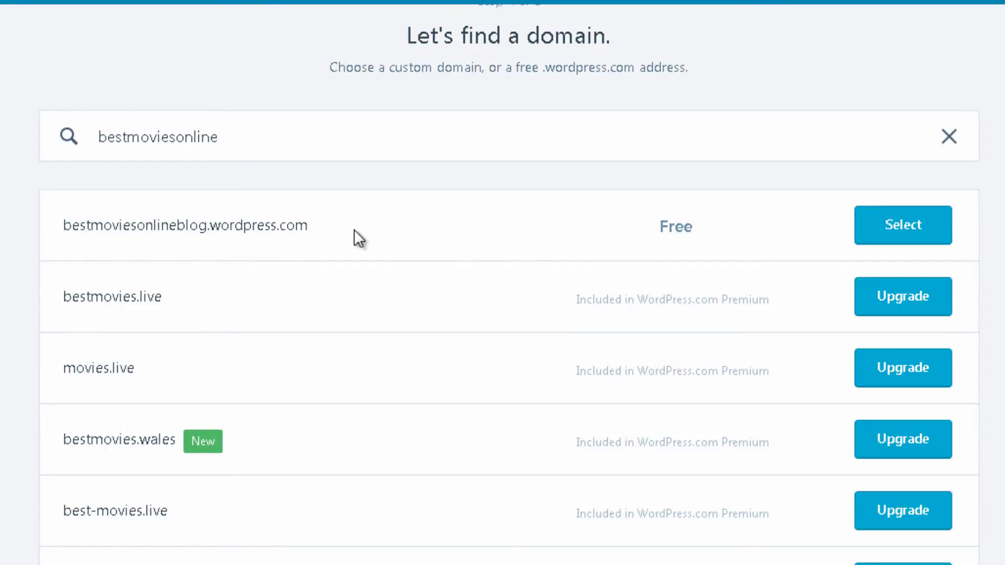
- Select the free bestmoviesonlineblog.wordpress.com address and choose the Free plan
drag(354, 230, 46, 228)
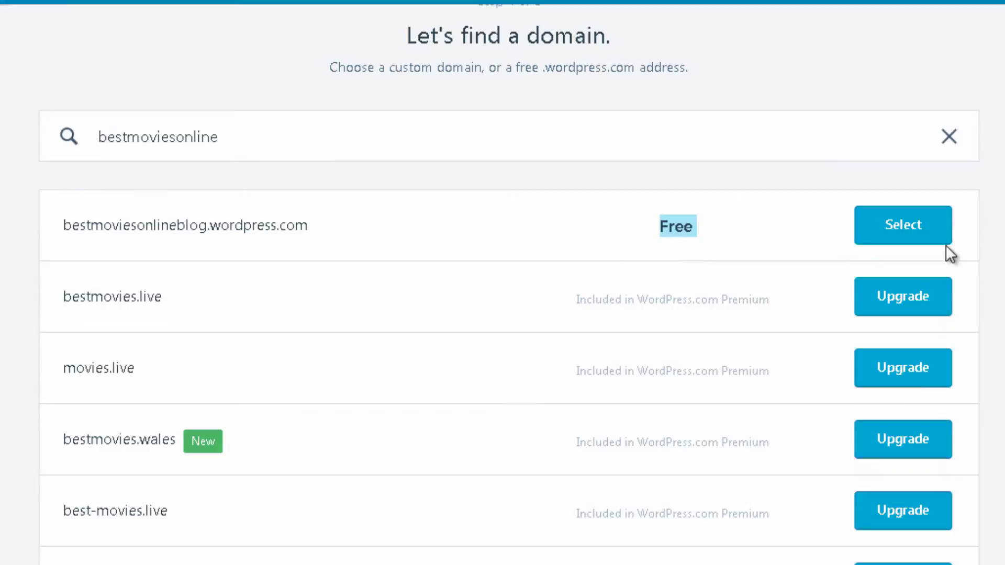
click(901, 228)
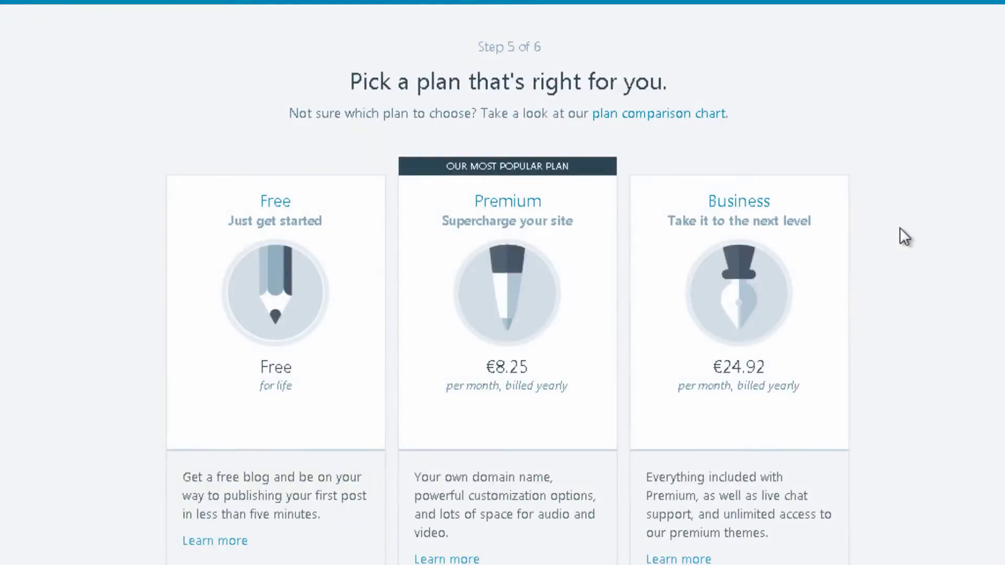
scroll(561, 98, down, 2)
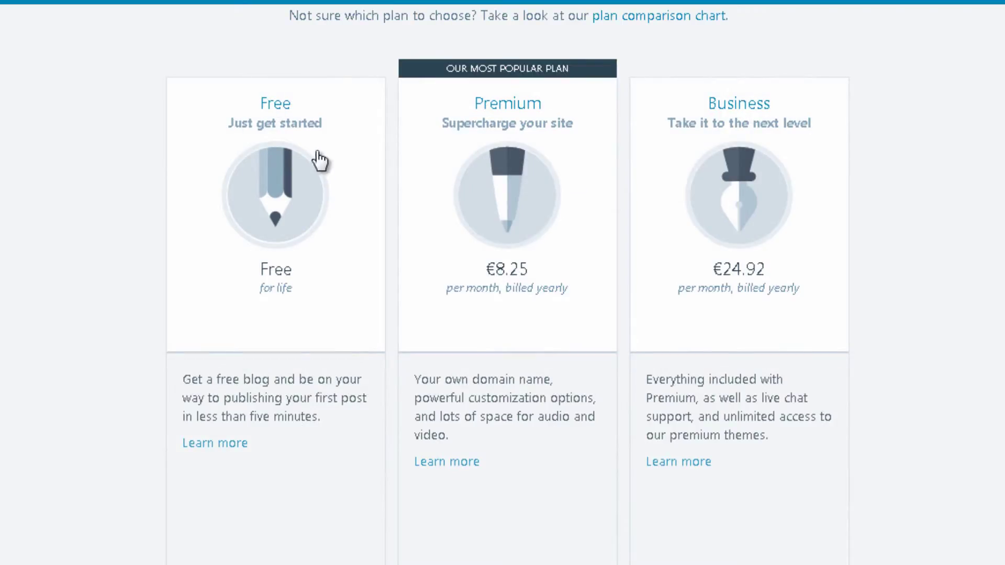
click(246, 152)
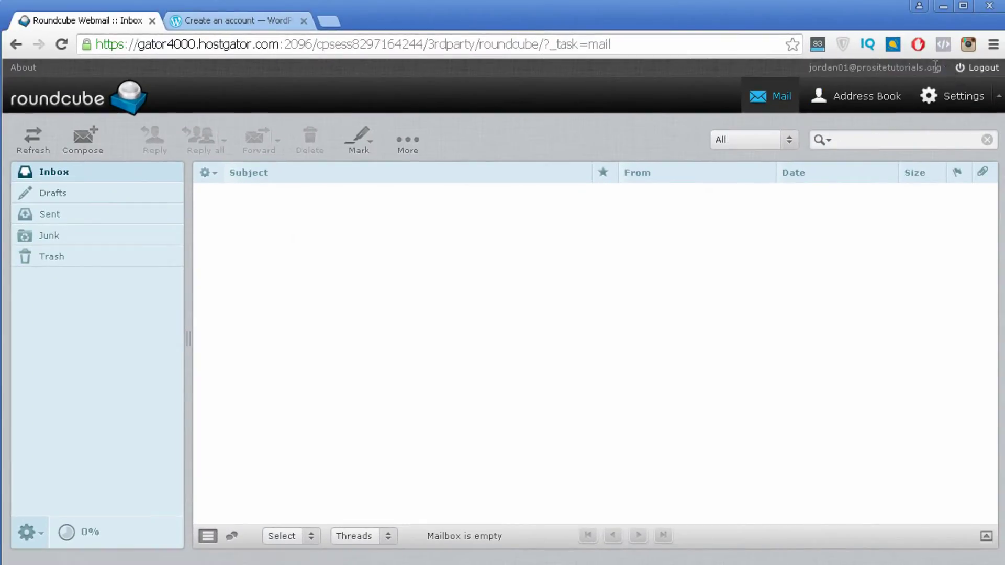
- Copy the mailbox's email address from Roundcube Webmail and paste it into the email field of the WordPress.com account form
drag(935, 66, 804, 67)
key(ctrl+c)
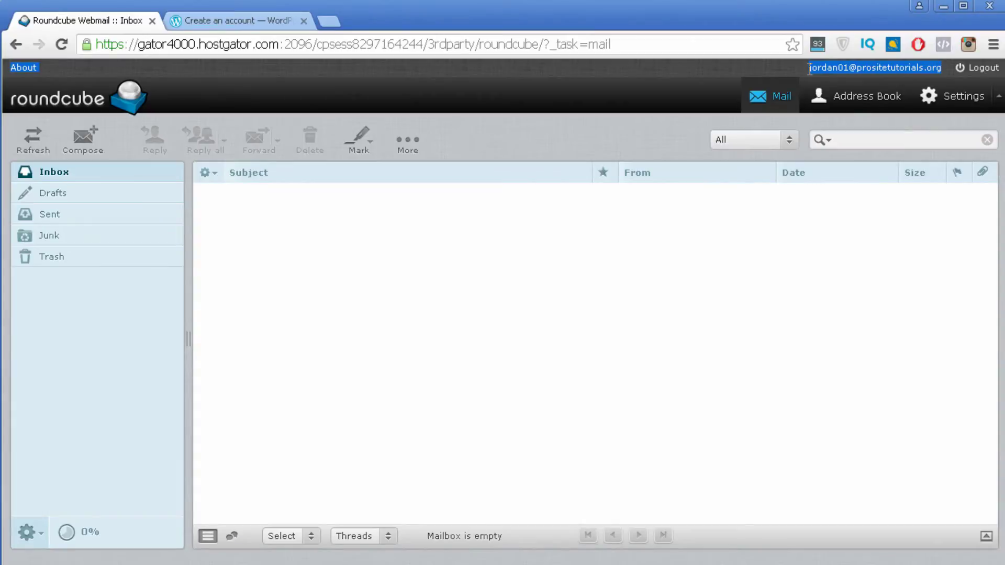
click(215, 26)
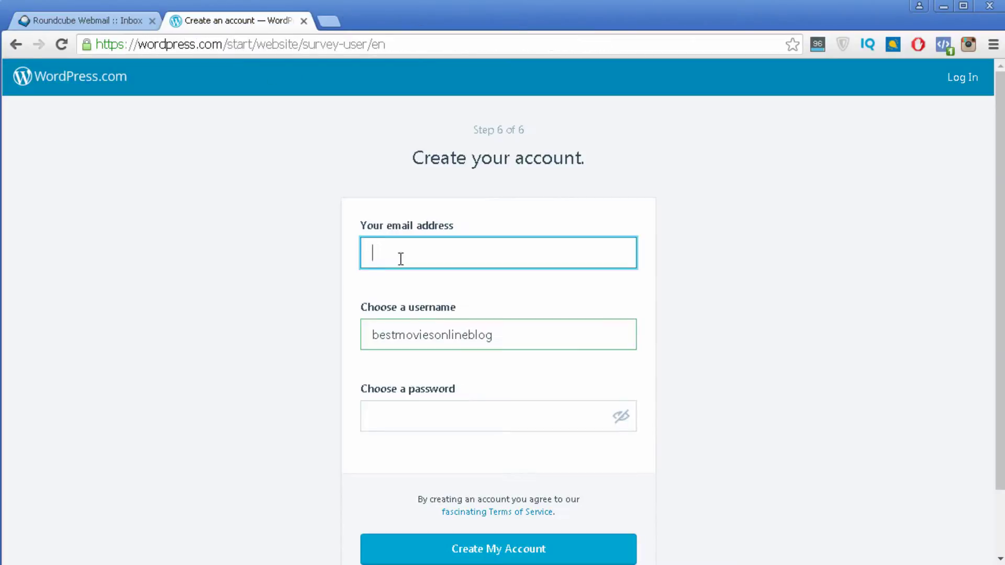
key(ctrl+v)
click(409, 253)
key(BackSpace)
key(Home)
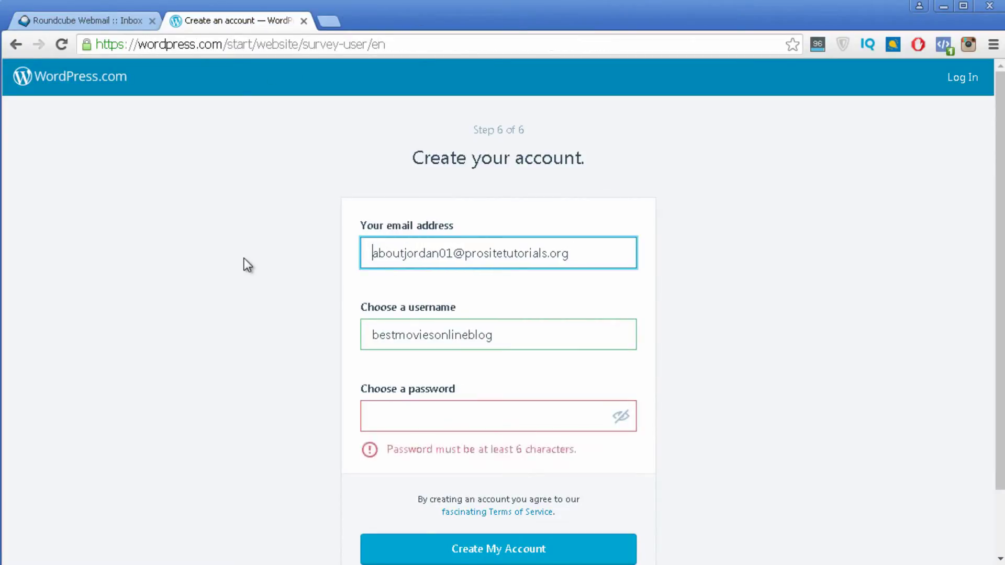
key(Delete)
text(a)
click(595, 261)
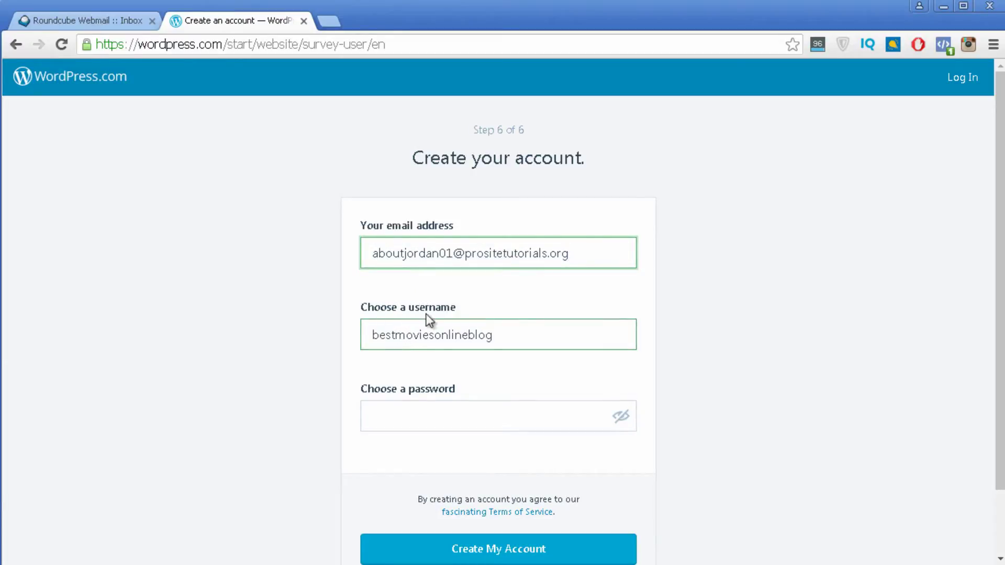
- Keep the suggested username, enter the account password, and create the account, continuing past the completion page
click(519, 331)
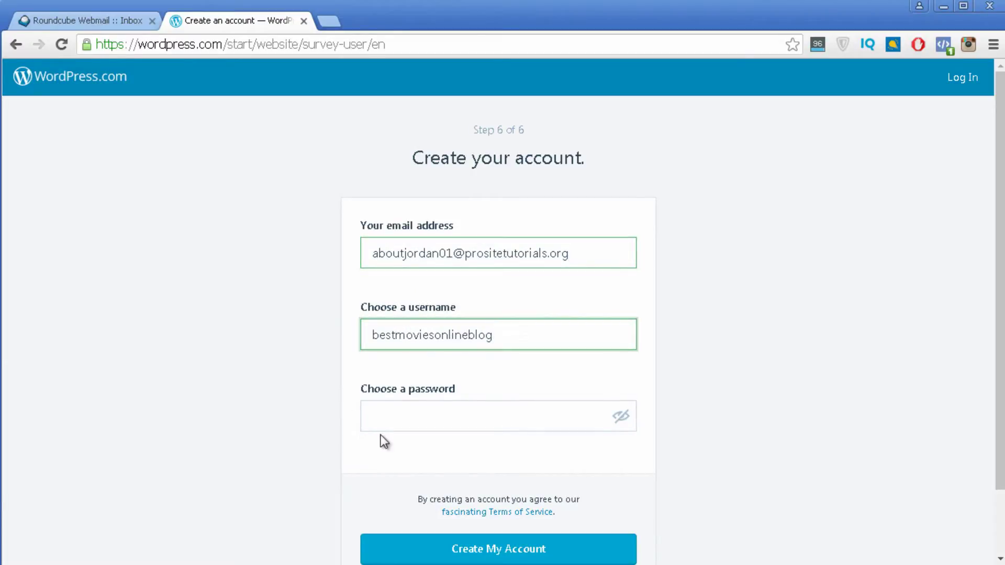
click(436, 422)
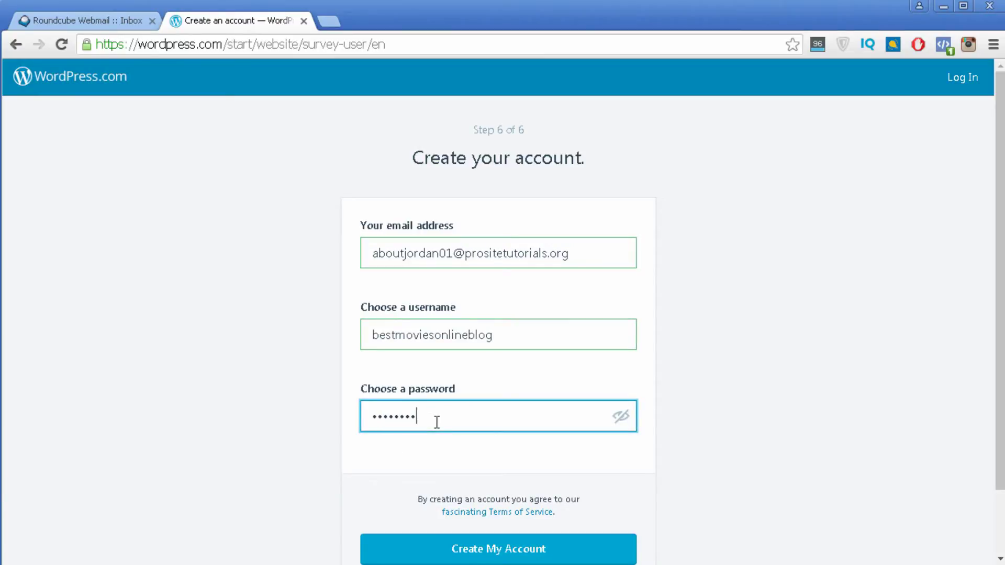
scroll(436, 422, down, 2)
click(474, 488)
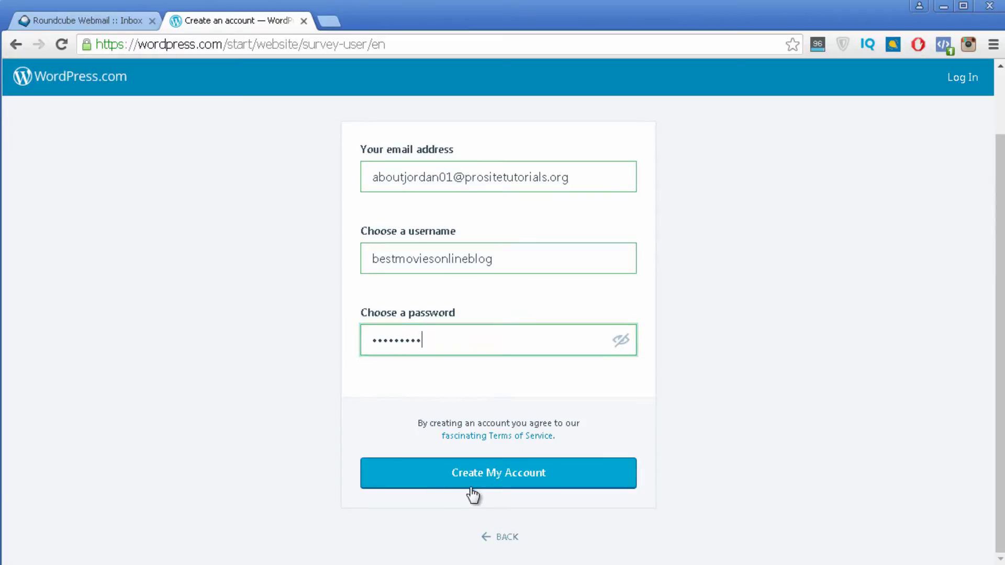
click(481, 482)
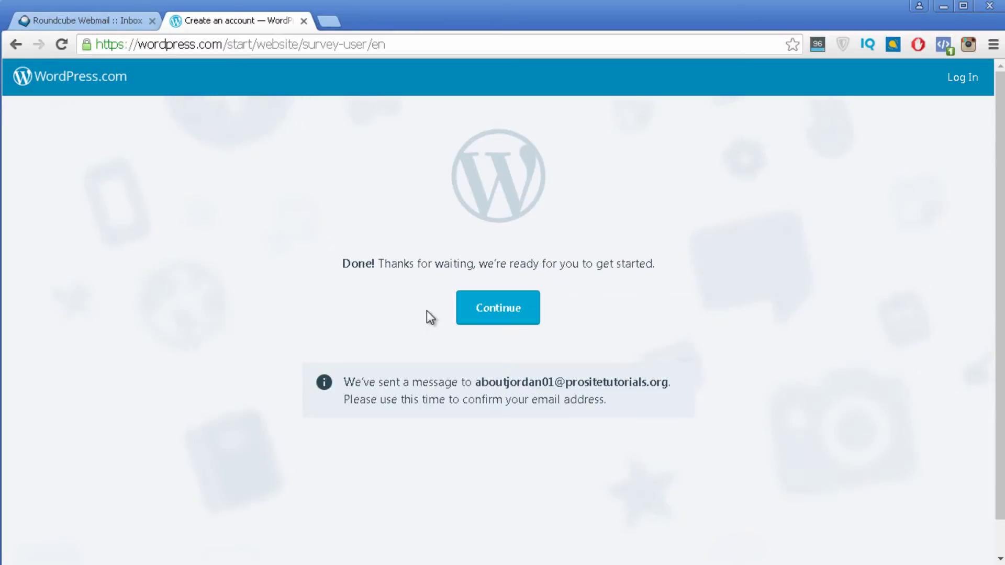
click(479, 316)
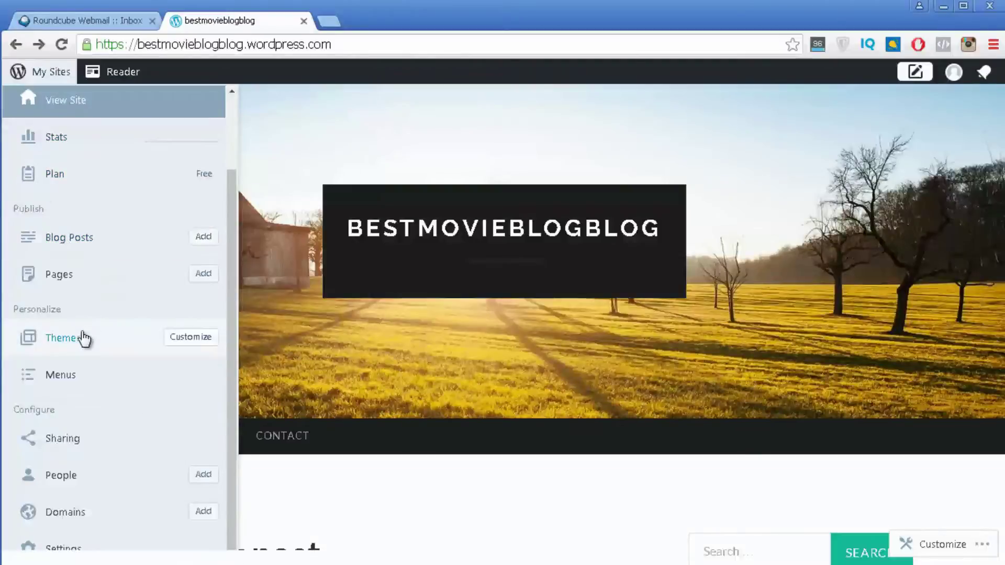
- Open the site's Stats in a new tab, review the Insights page, and close that tab
right_click(74, 151)
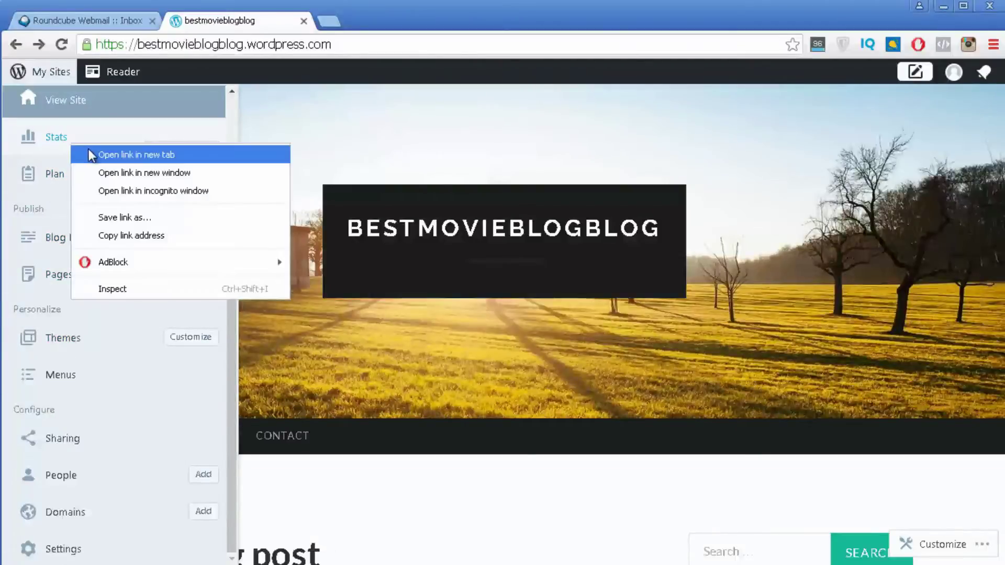
click(88, 149)
click(402, 26)
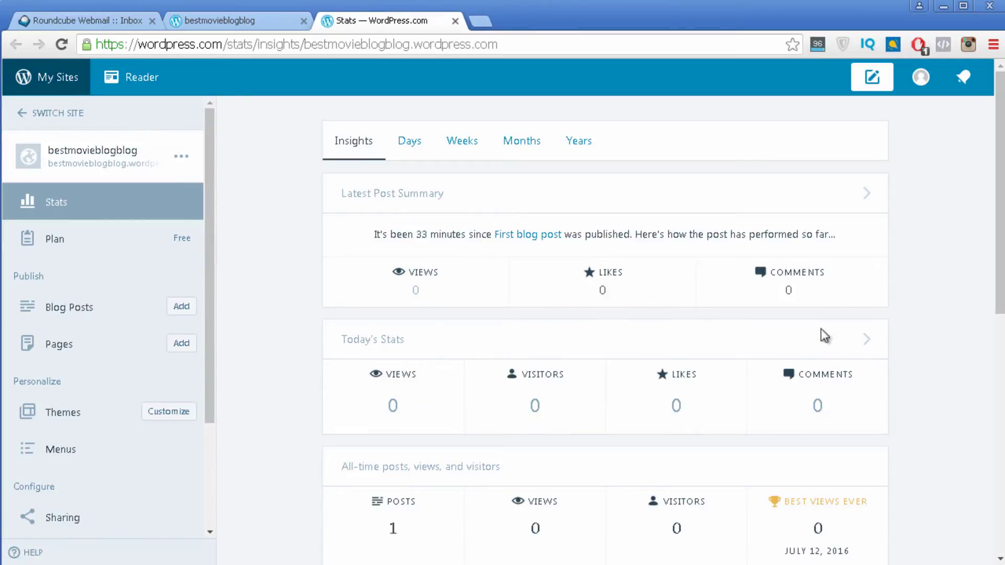
scroll(821, 329, down, 5)
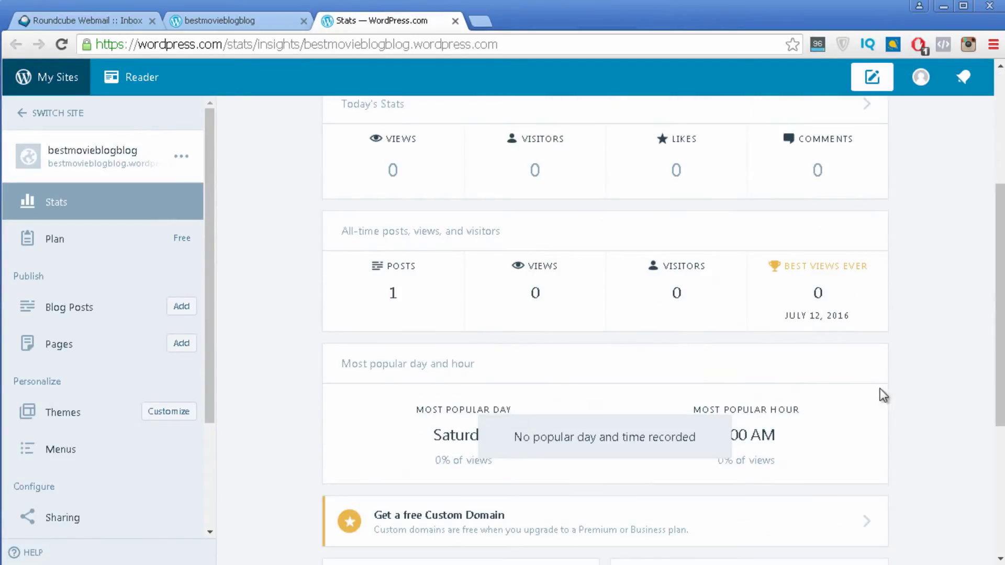
click(455, 22)
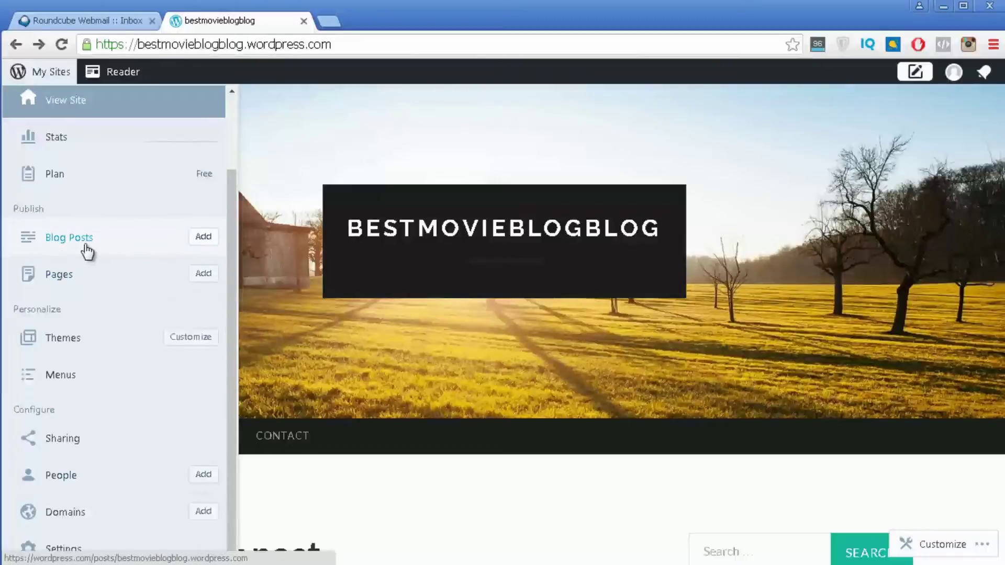
- Open the editor for adding a new blog post in a new tab and switch to it
right_click(204, 240)
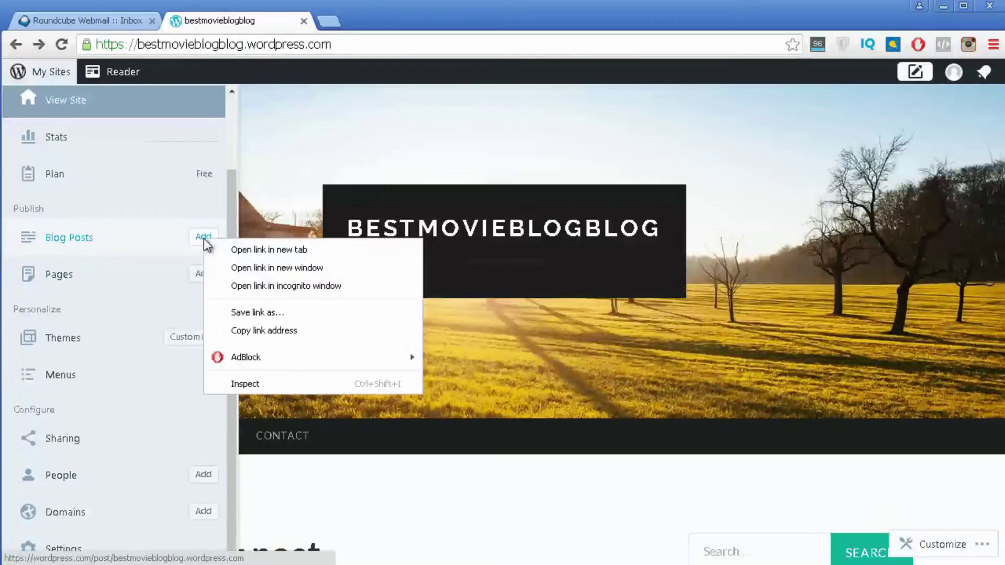
click(224, 250)
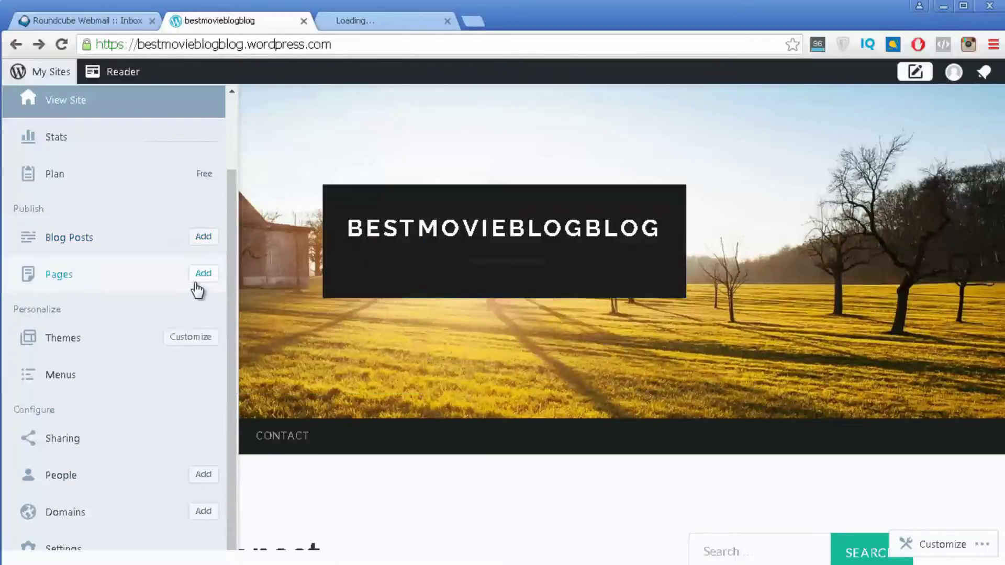
click(406, 24)
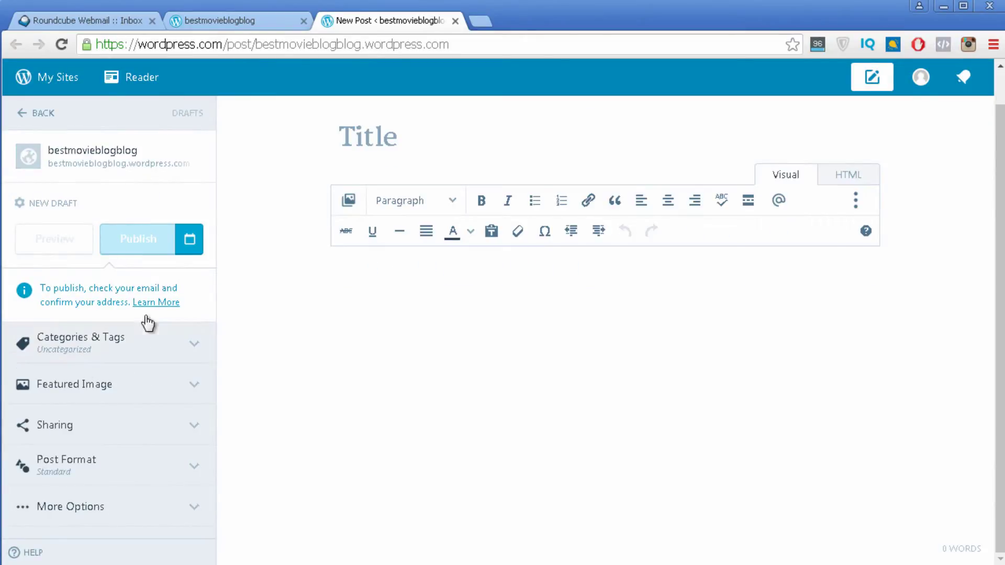
- Add a new top-level category named "WordPress Plugin" from the post's Categories & Tags settings
click(70, 346)
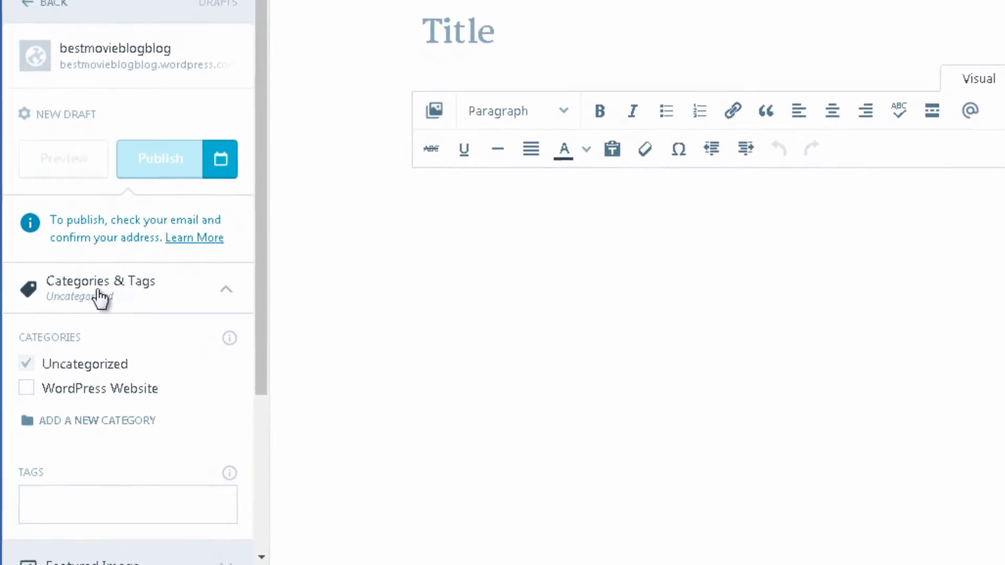
scroll(99, 298, down, 4)
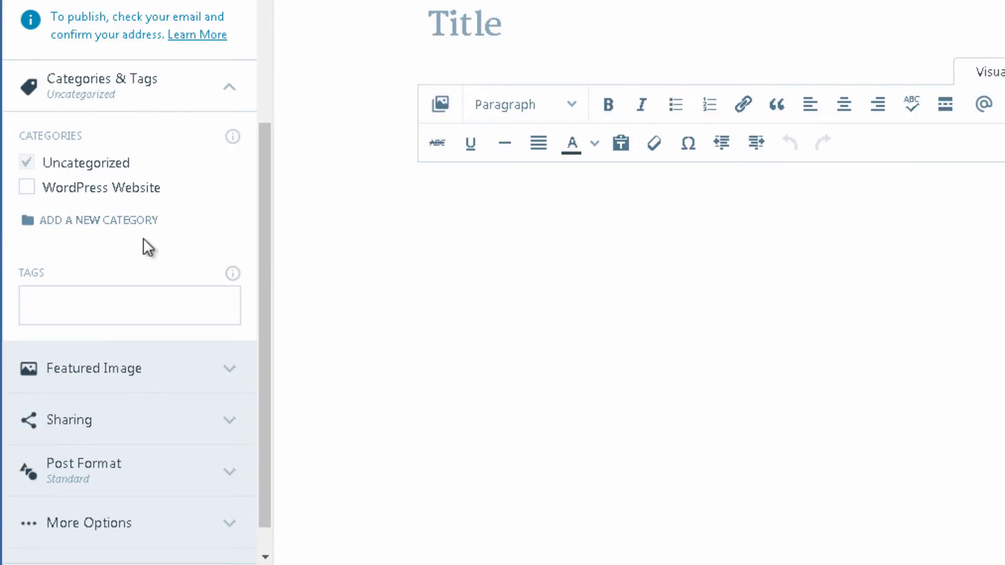
click(92, 222)
text(Word)
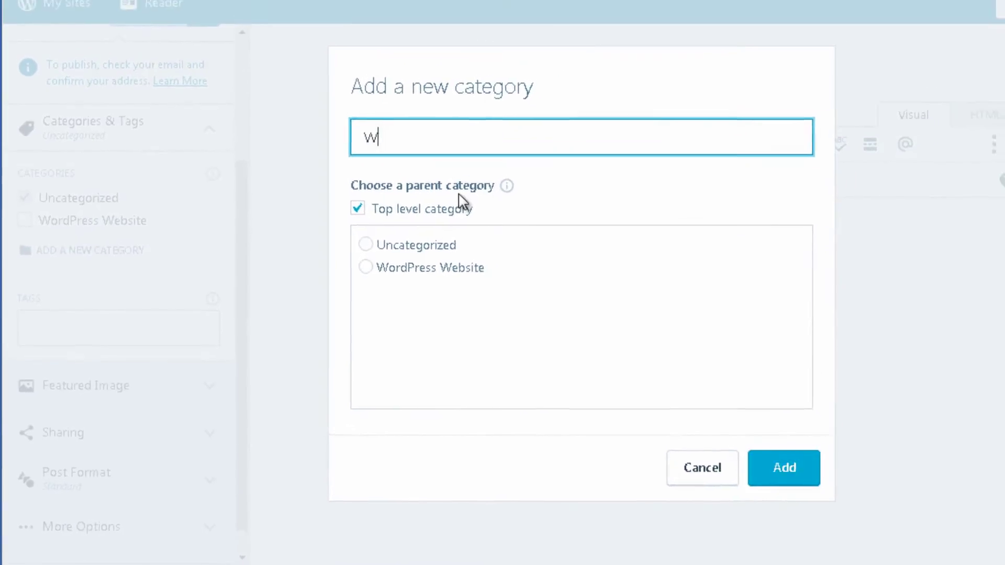
text(Press Plugin)
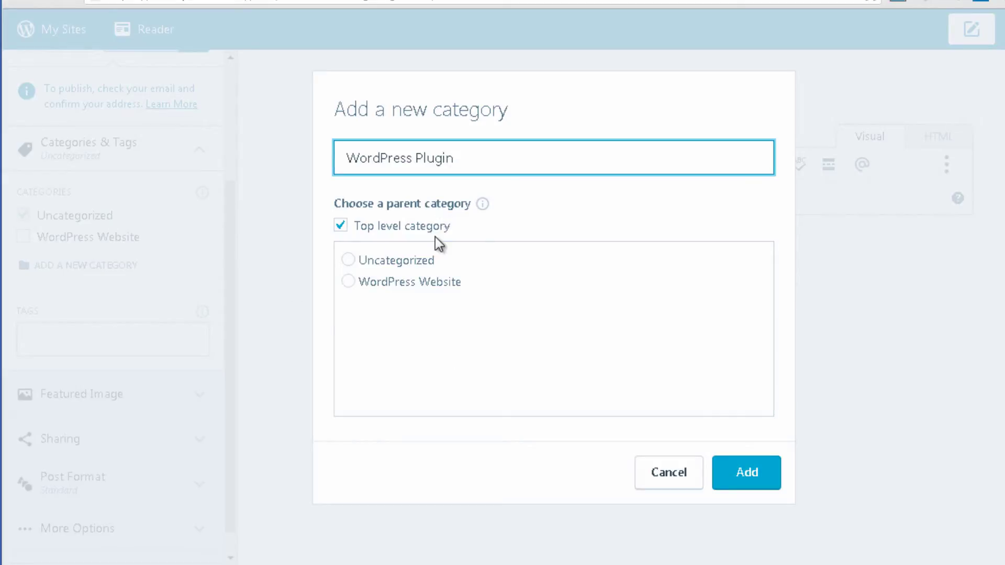
click(769, 477)
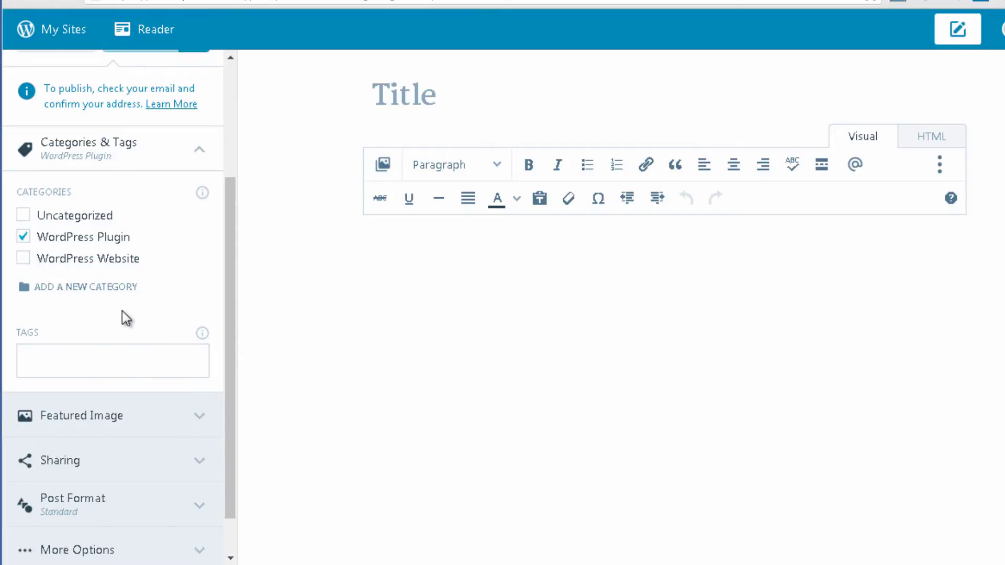
- Expand the Featured Image settings of the new post, leaving the tags empty
click(69, 365)
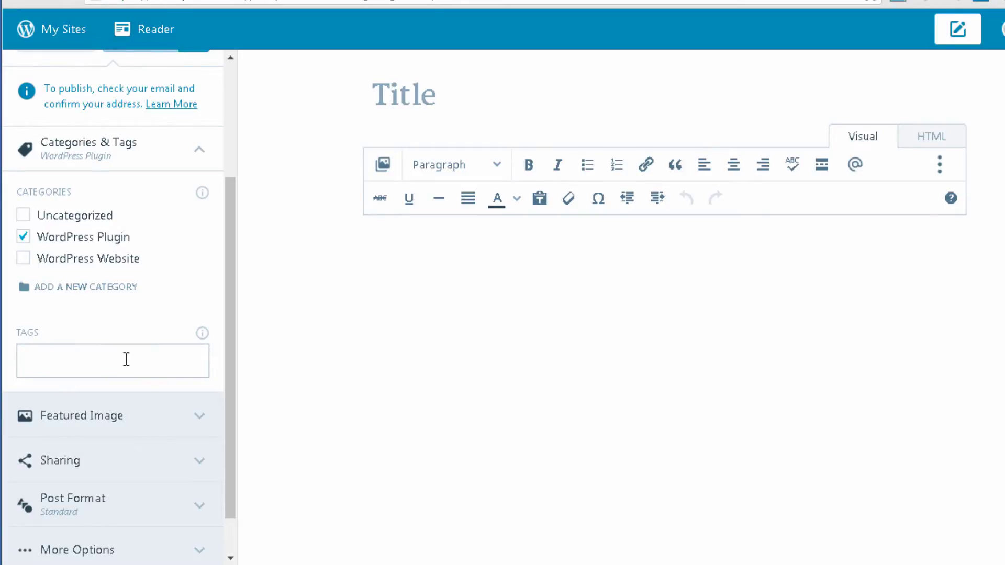
scroll(119, 386, down, 1)
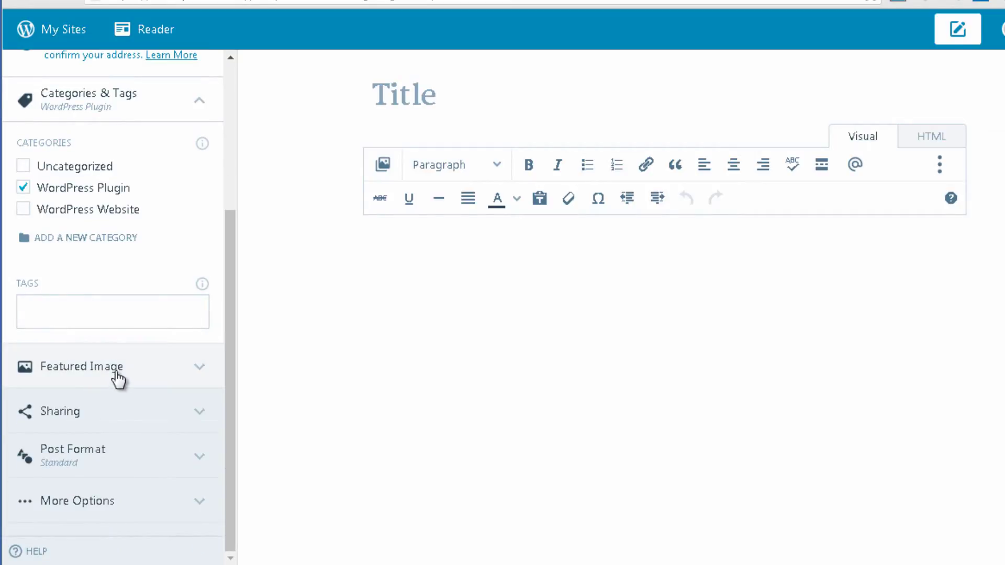
click(118, 373)
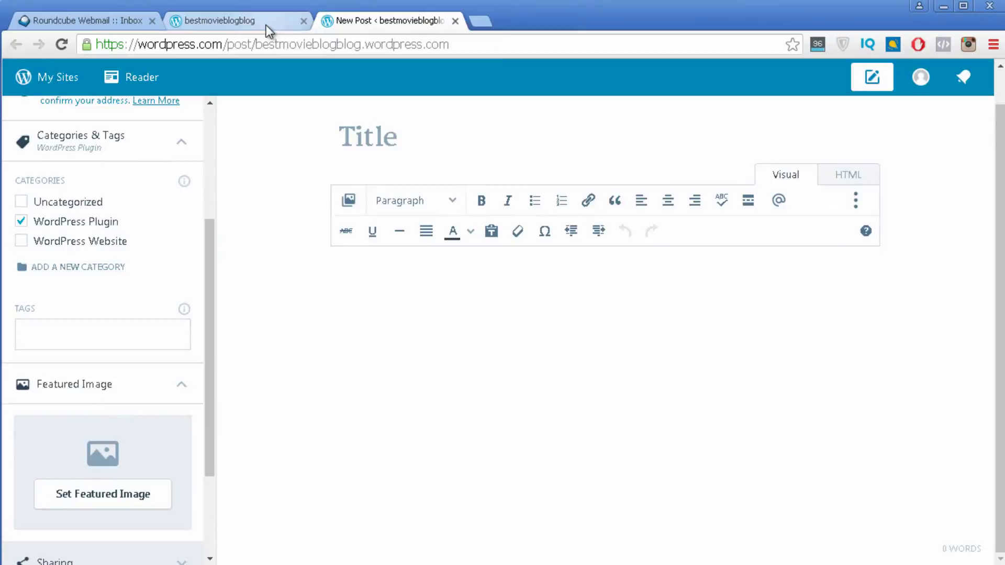
- Switch to the blog's home page and examine how its existing first post is laid out
click(266, 25)
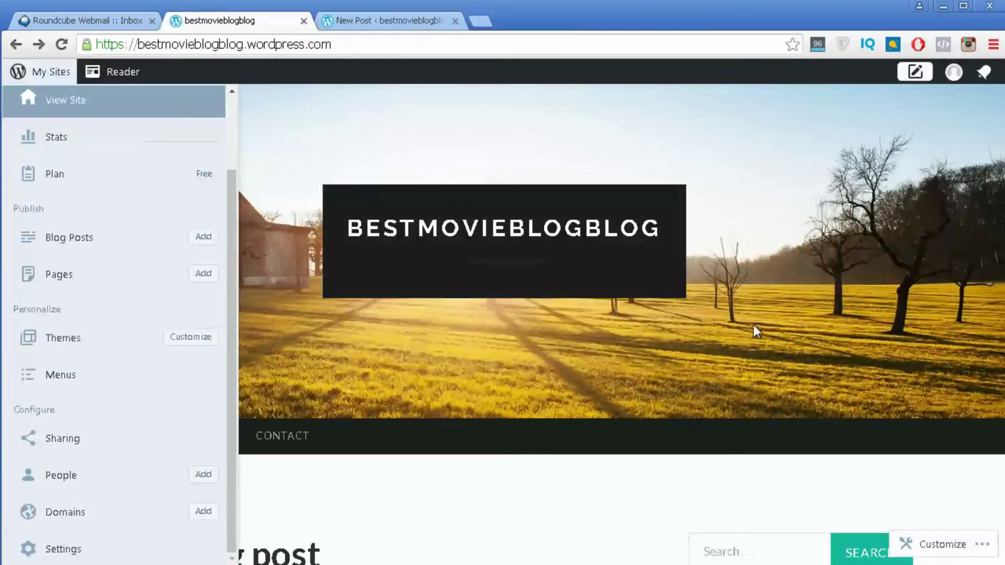
click(359, 470)
scroll(366, 469, down, 4)
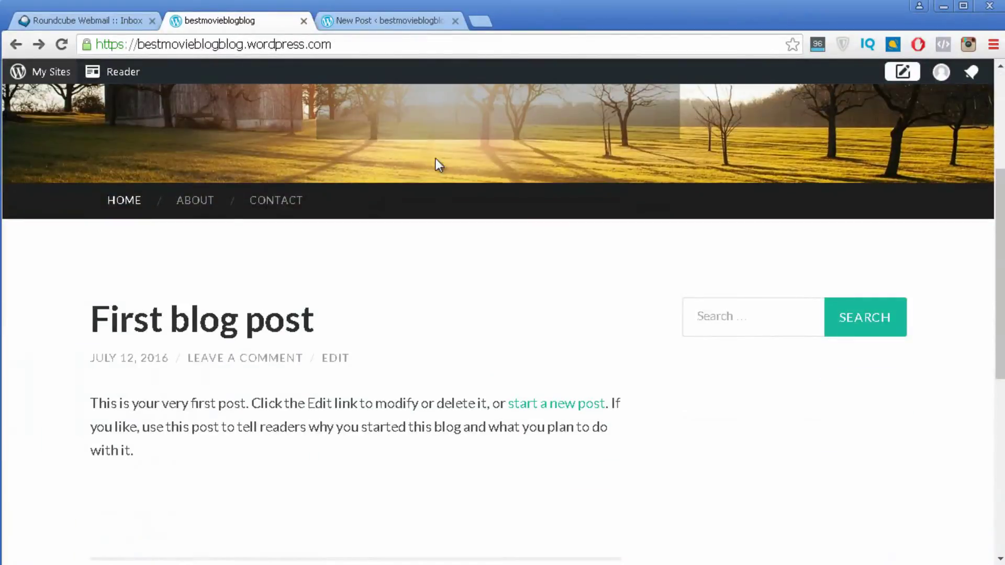
scroll(422, 236, down, 3)
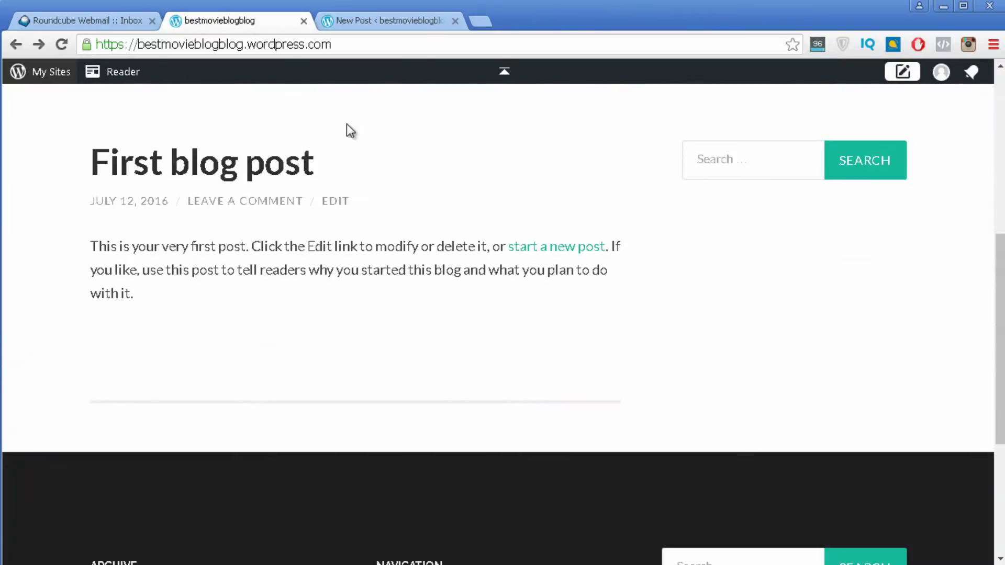
scroll(414, 144, up, 2)
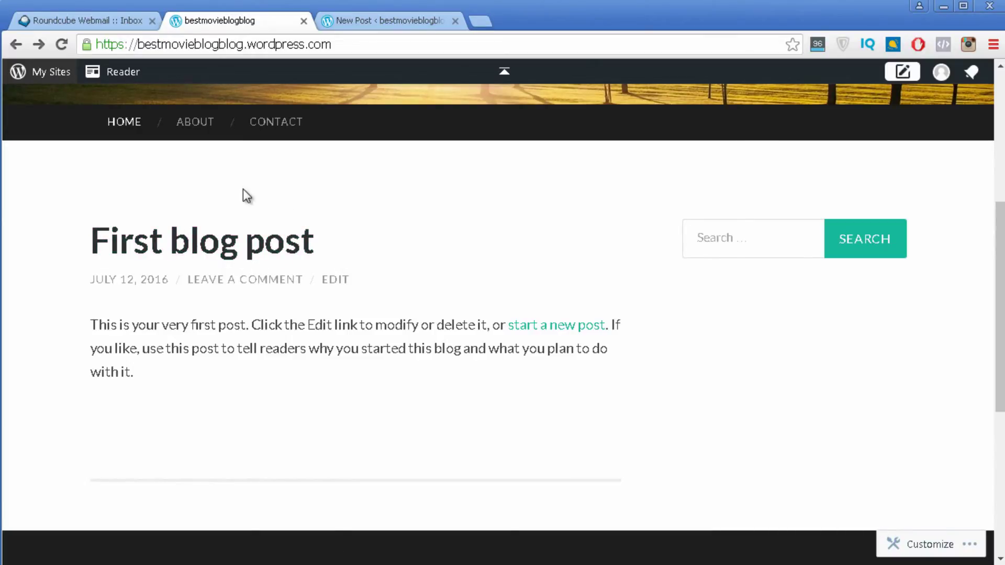
click(65, 77)
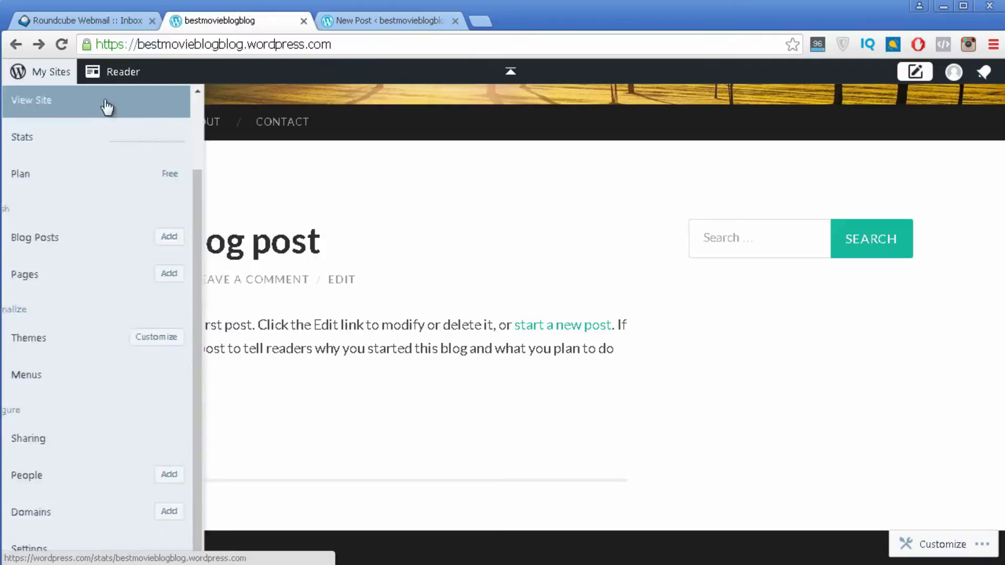
- Return to the new post and set the beach photo from the Media Library as its featured image
click(436, 20)
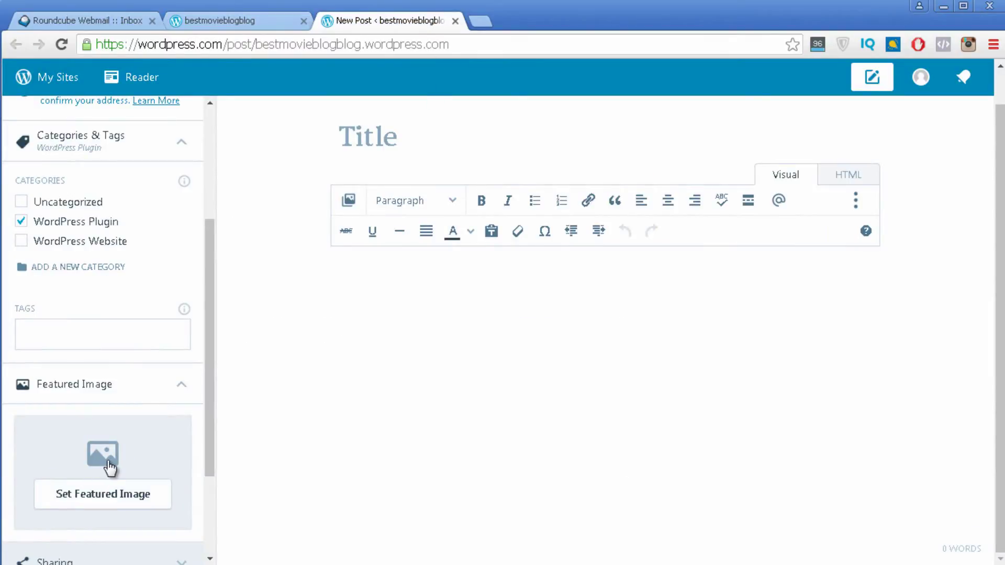
click(107, 494)
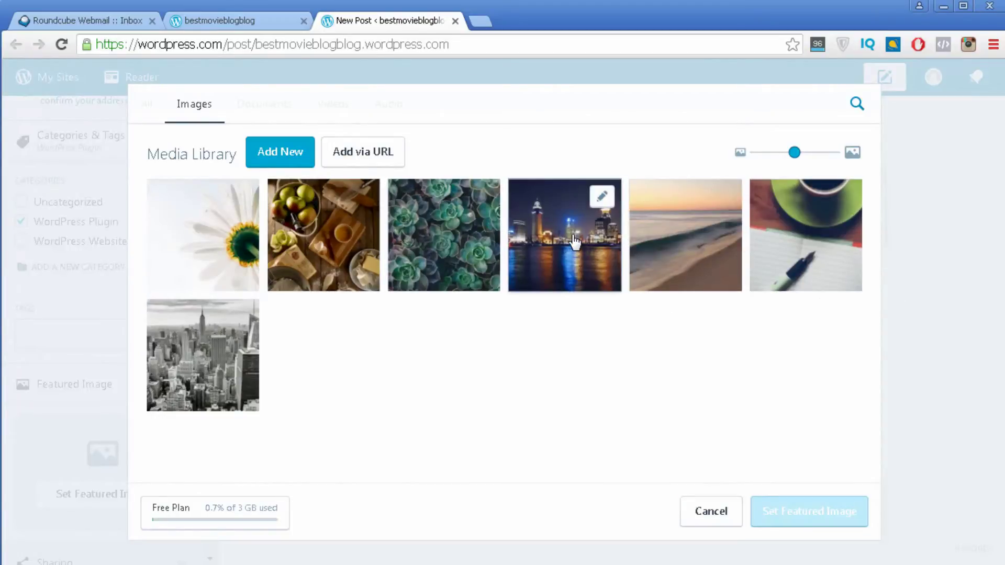
click(693, 256)
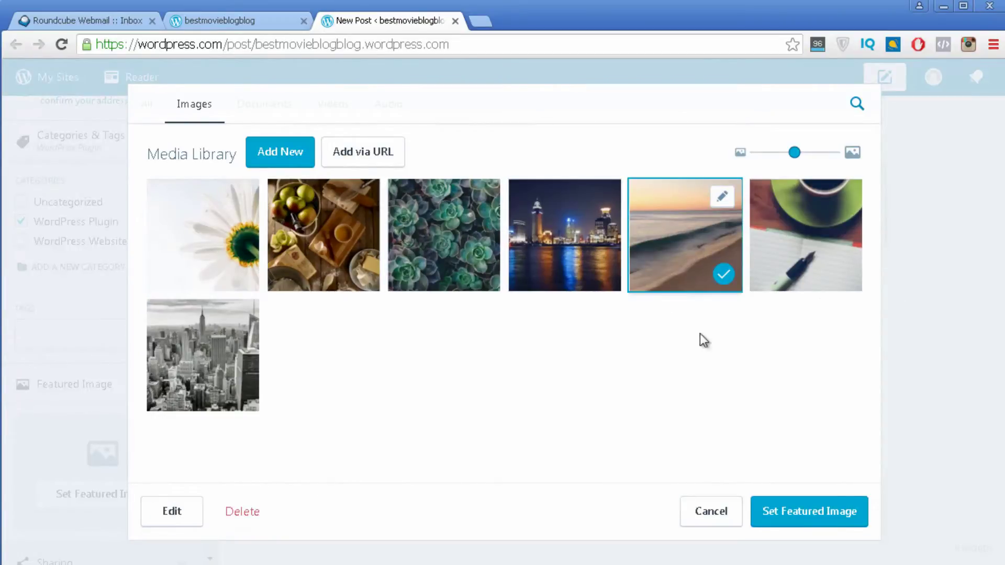
click(798, 520)
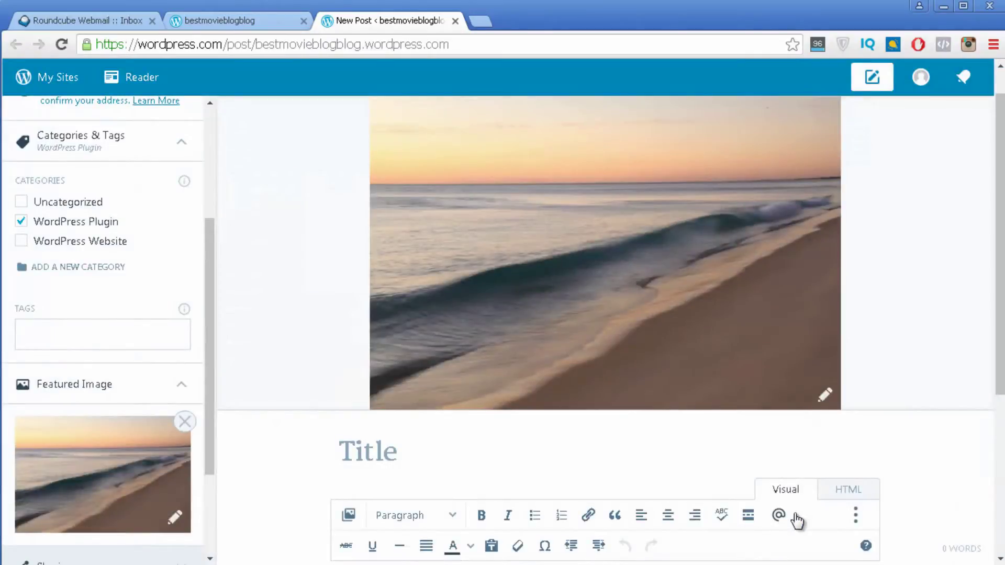
scroll(226, 375, down, 3)
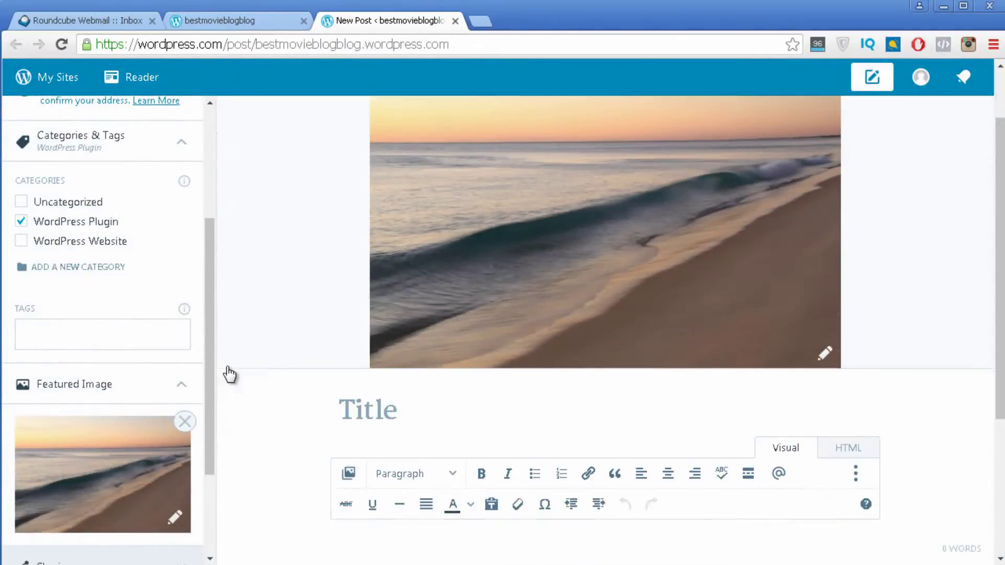
click(183, 386)
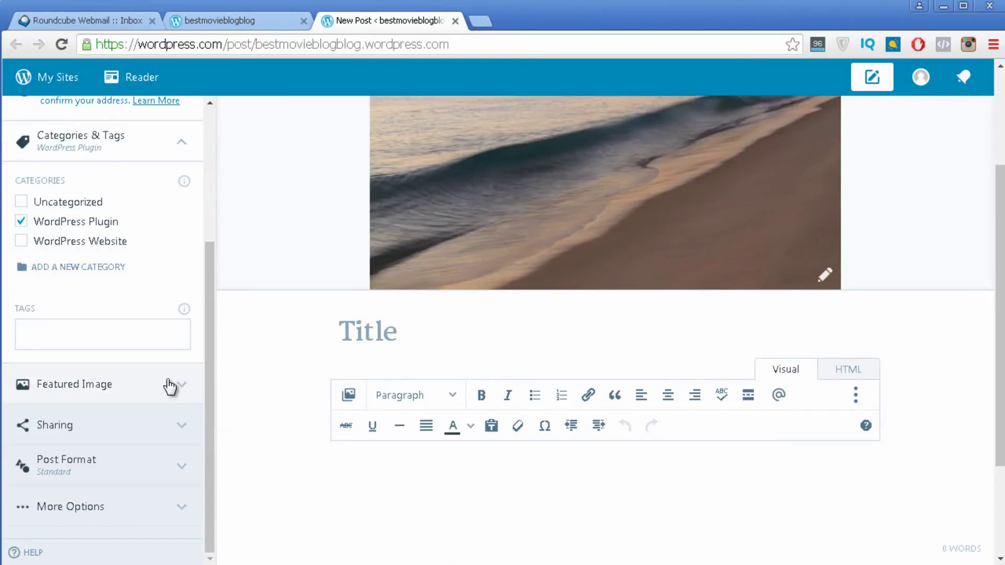
- Examine the new post's Sharing and Post Format settings, collapsing each section after viewing it
click(93, 424)
scroll(92, 426, down, 3)
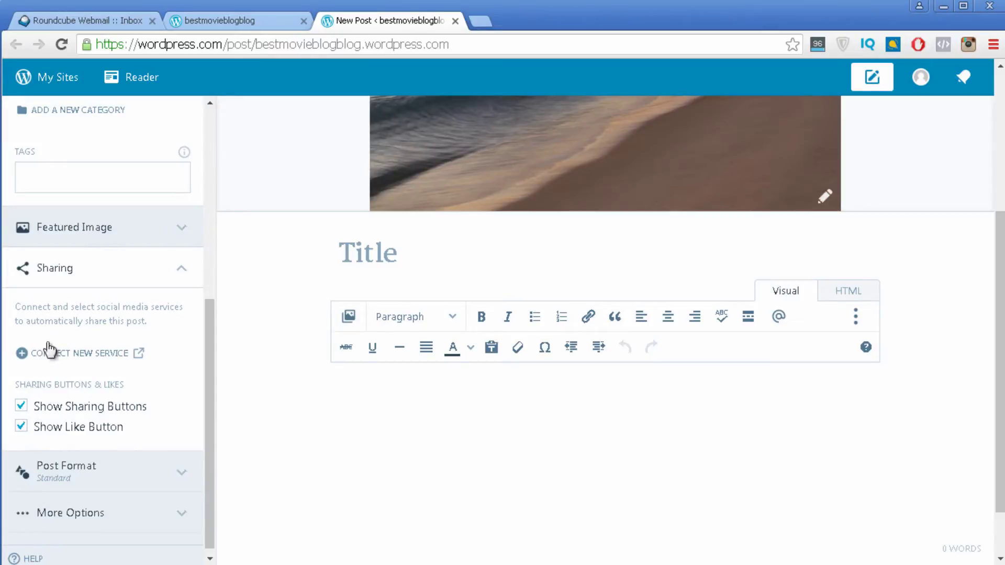
click(92, 276)
scroll(108, 466, down, 1)
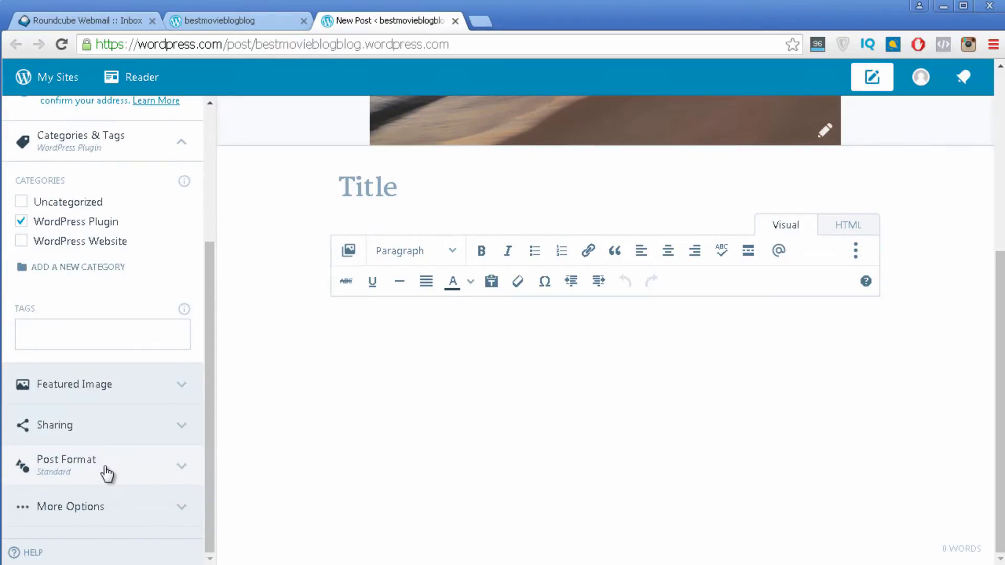
click(105, 473)
scroll(115, 456, down, 3)
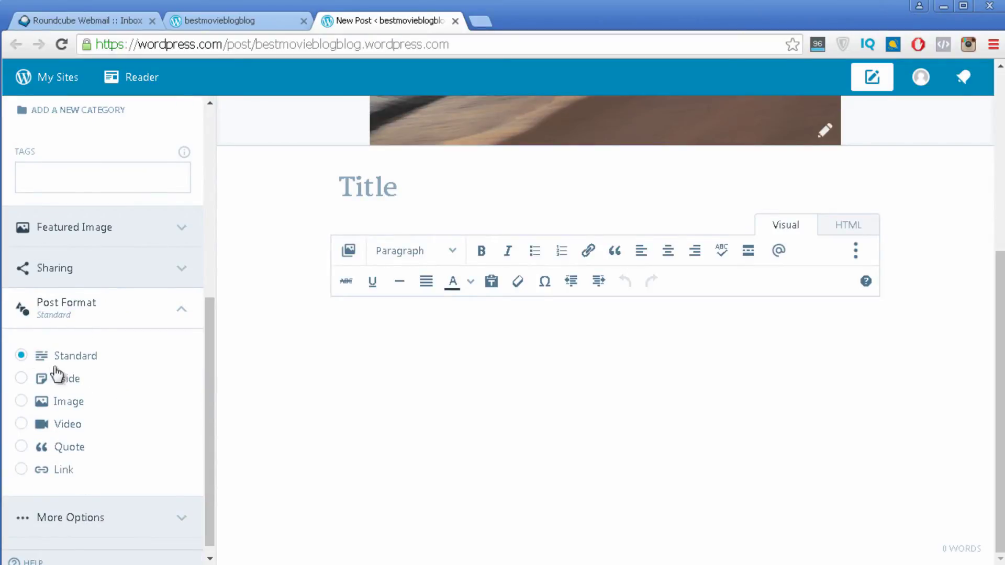
click(96, 321)
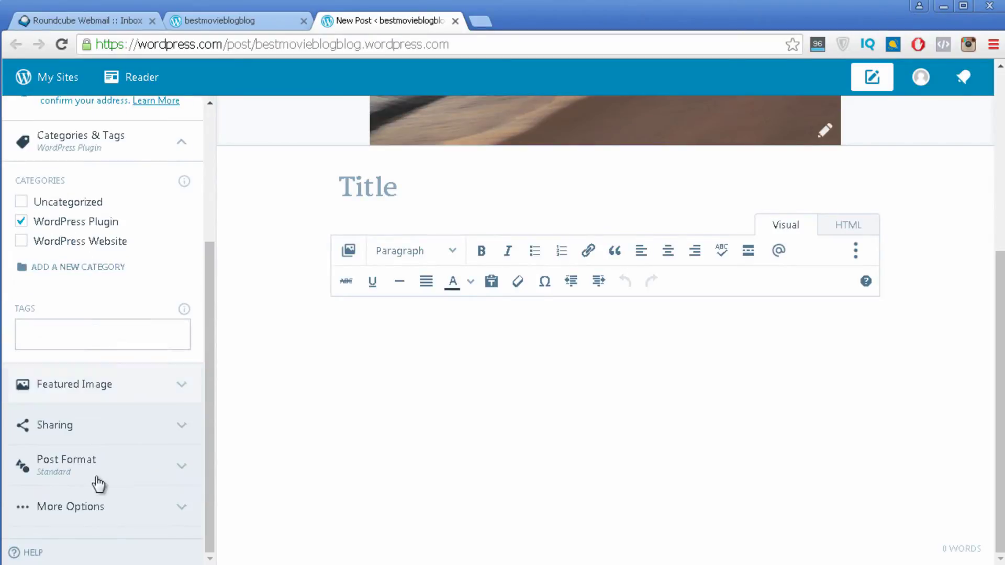
- Examine the post's additional slug, excerpt and location options, and return to the title and content area
click(98, 506)
scroll(112, 448, down, 6)
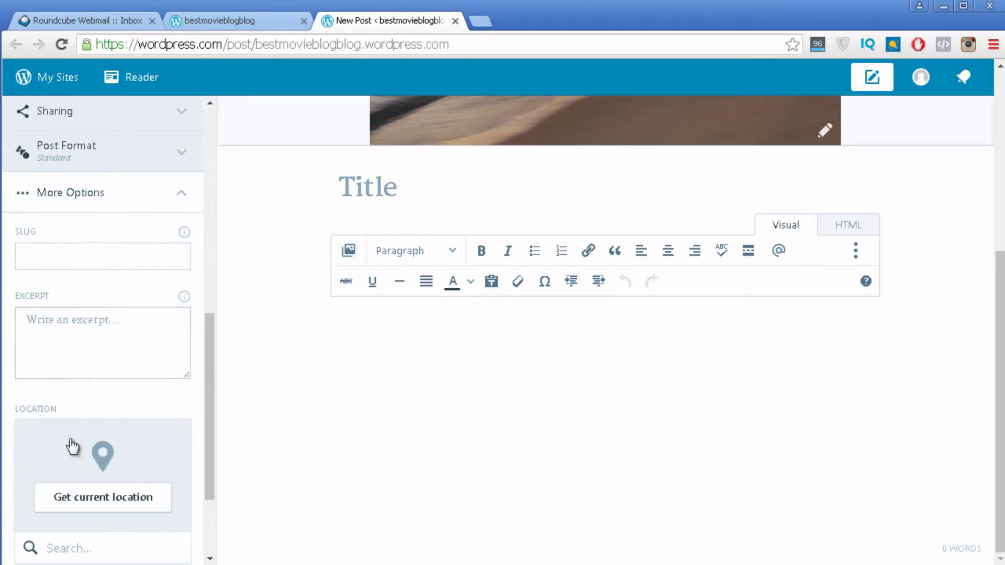
scroll(72, 446, down, 2)
scroll(70, 450, up, 6)
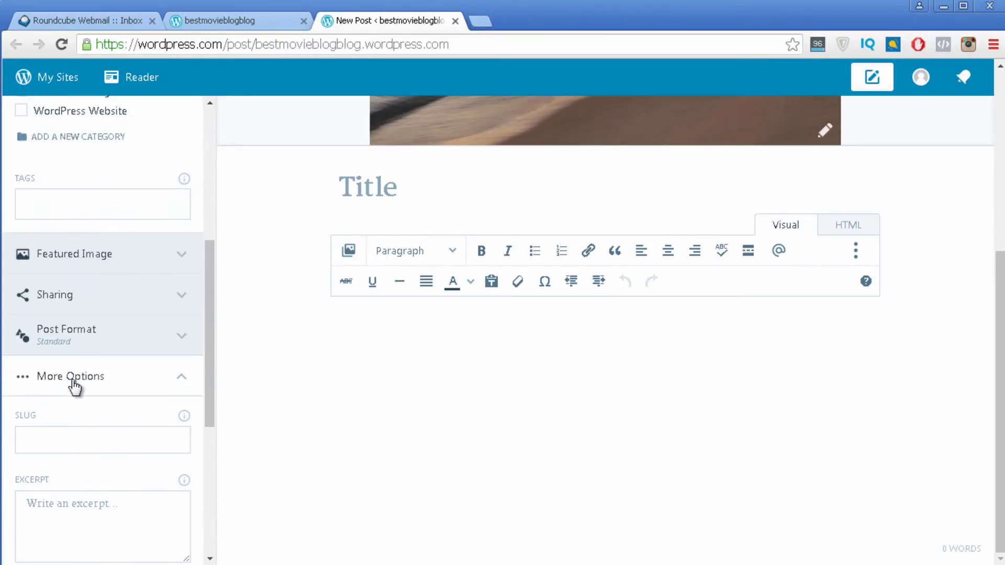
scroll(73, 387, up, 10)
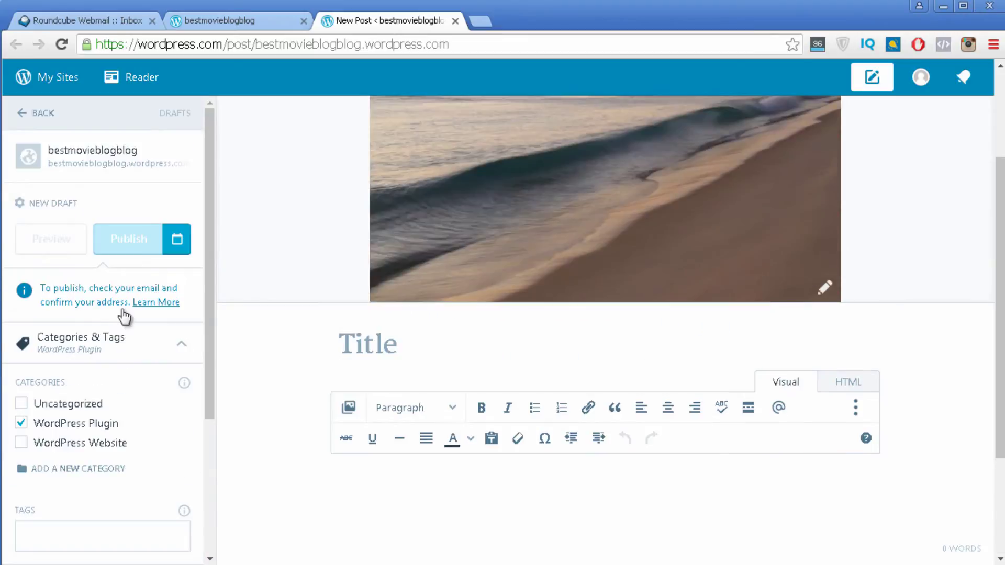
scroll(953, 426, down, 2)
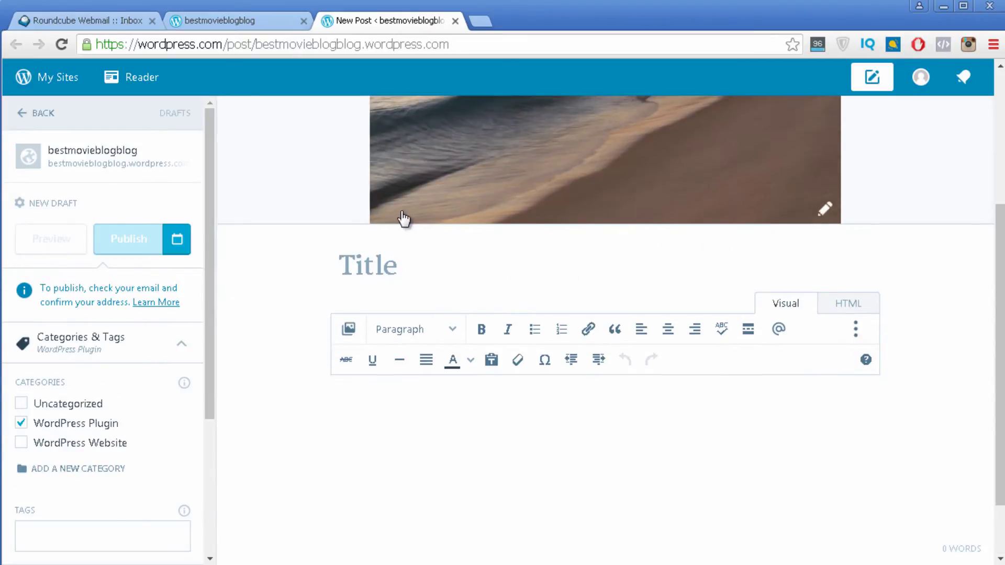
scroll(709, 352, down, 2)
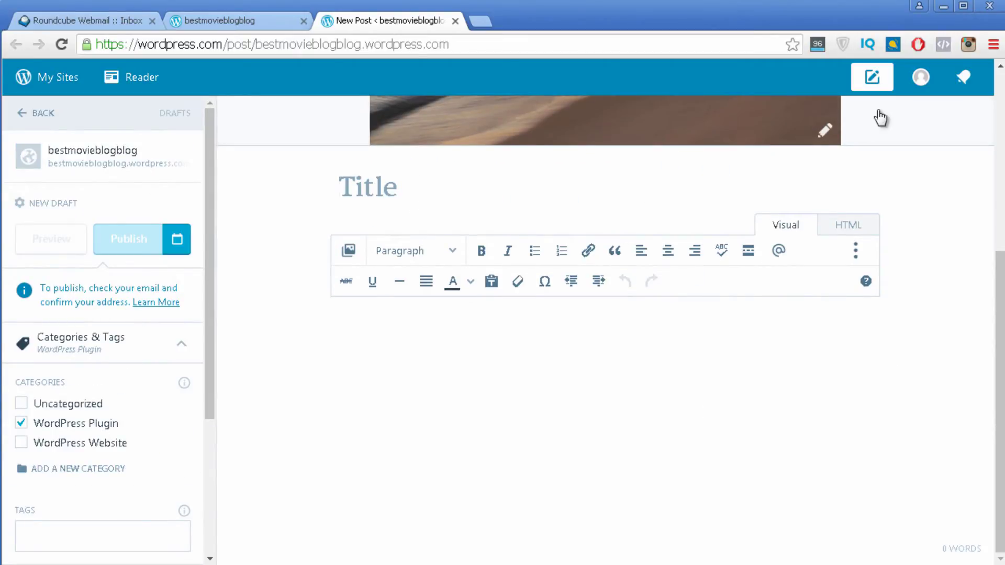
- Title the new post "How to Use Akismet?"
text(H)
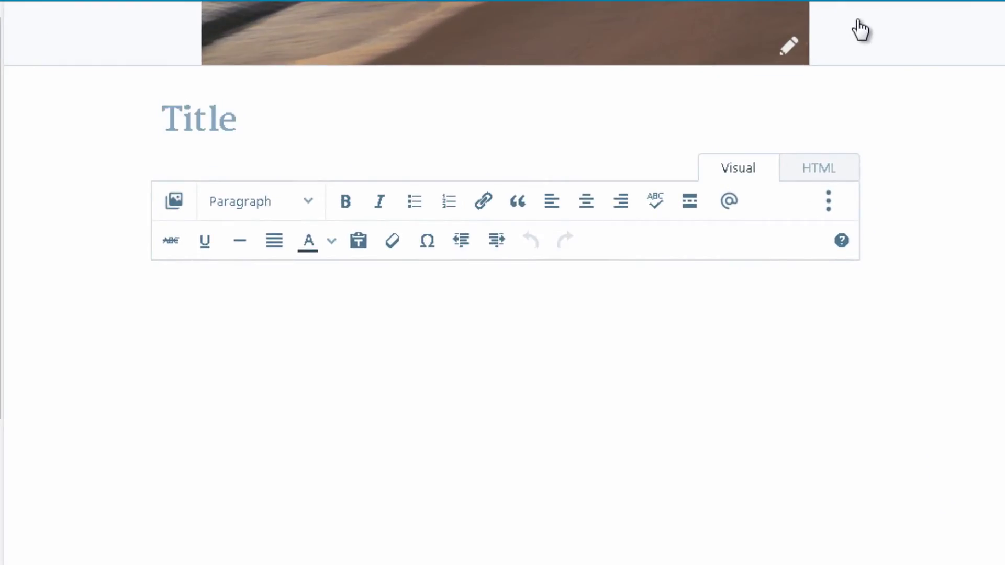
text(How to Use)
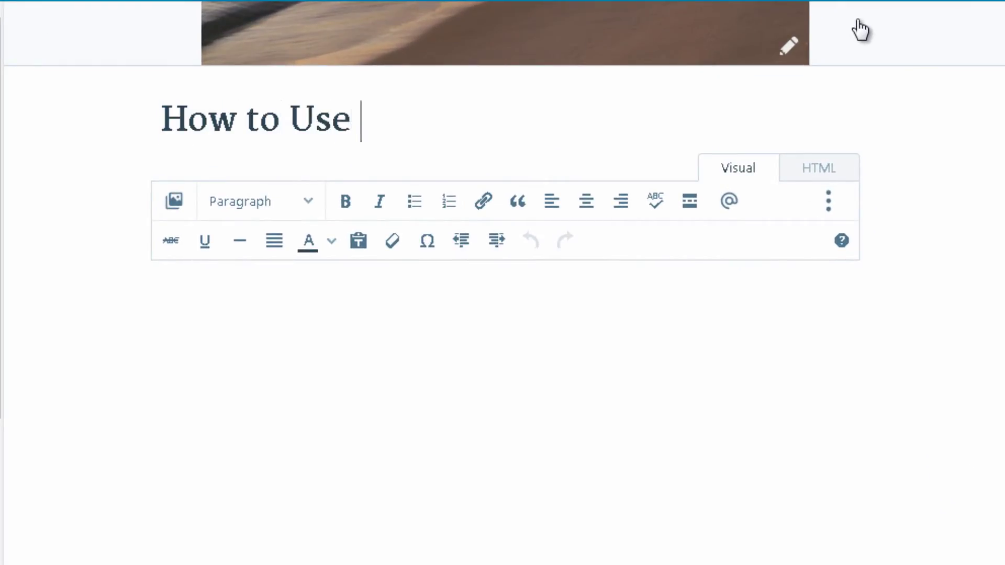
text( A)
key(BackSpace)
text(Akismet)
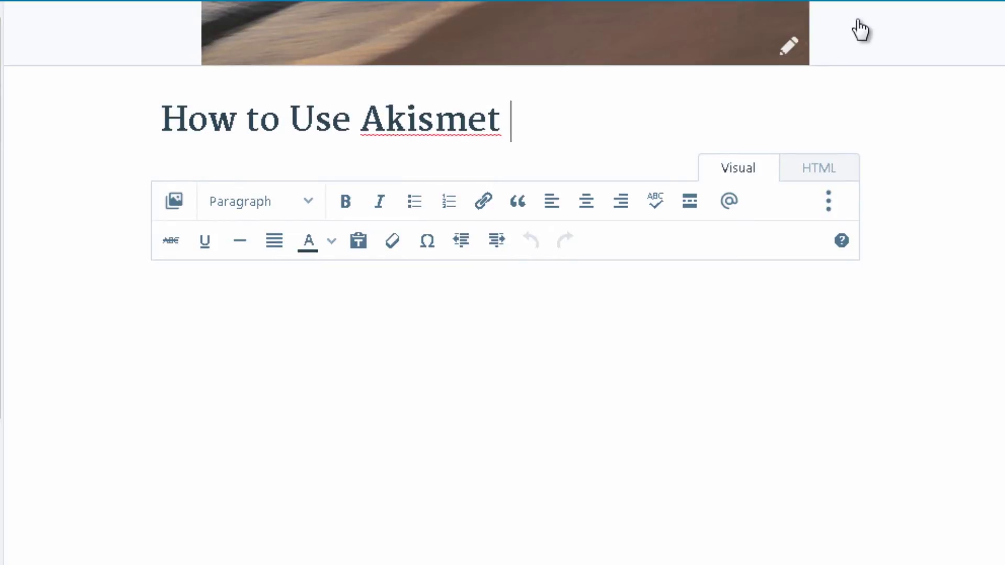
text( ?)
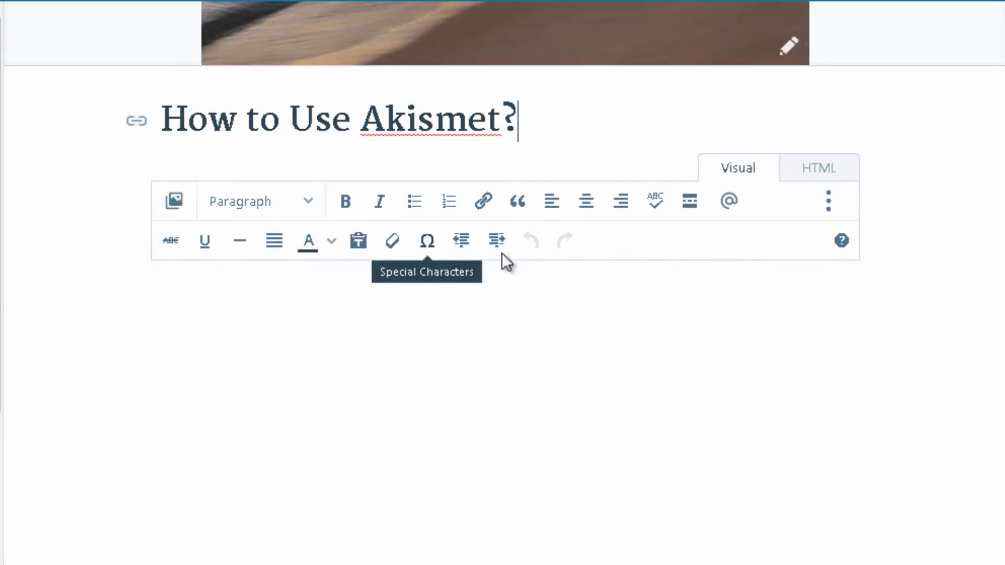
- Hide the editor's additional row of formatting tools and show it again
click(827, 210)
click(831, 255)
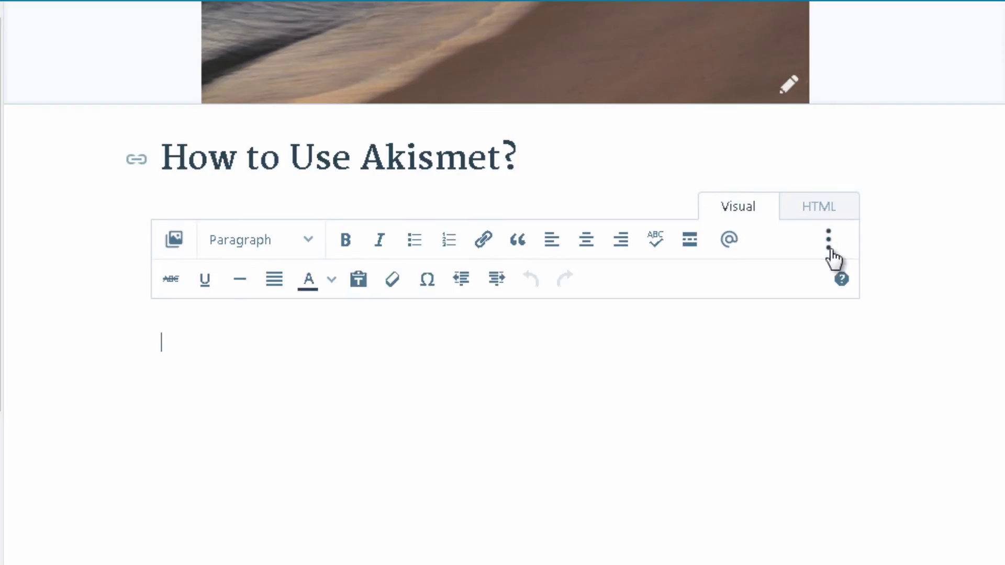
click(830, 246)
click(830, 241)
- Copy the post title and paste it twelve times in a row into the post body as filler text
drag(538, 146, 157, 158)
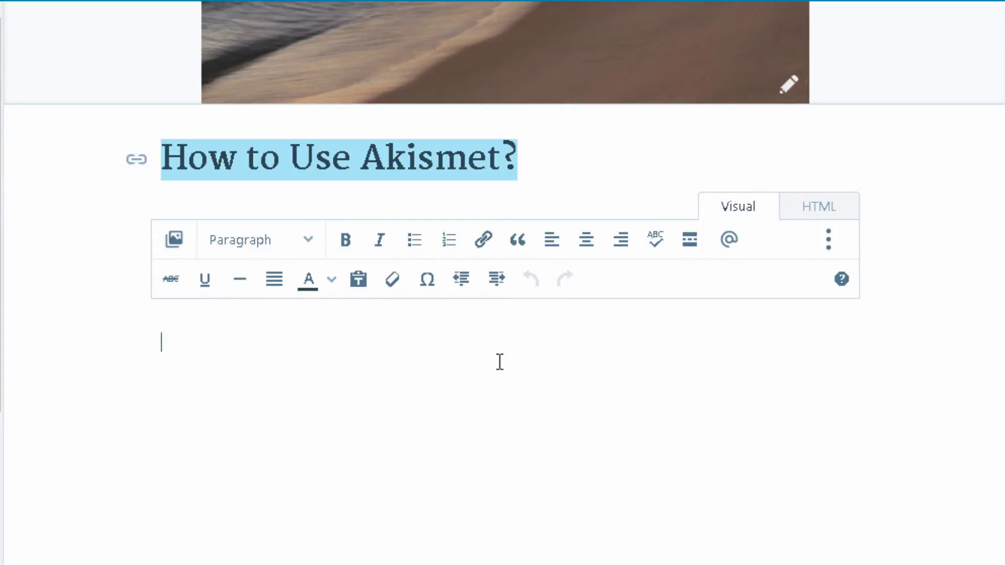
key(ctrl+v)
key(ctrl+v)
key(ctrl+v)
key(ctrl+v)
key(ctrl+v)
key(ctrl+v)
key(ctrl+v)
key(ctrl+v)
key(ctrl+v)
key(ctrl+v)
key(ctrl+v)
key(ctrl+v)
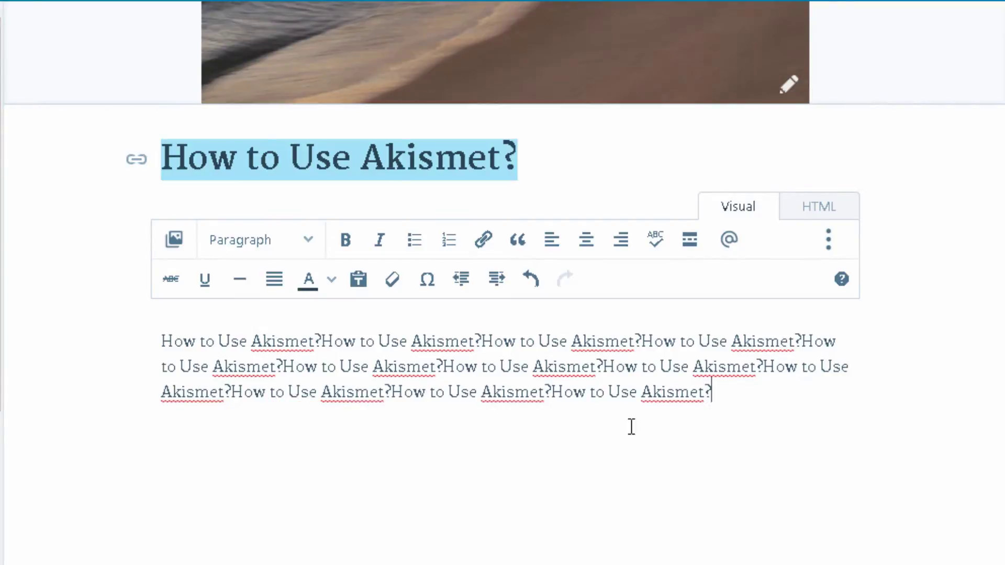
- Duplicate the whole filler paragraph below itself in the post body, leaving a gap between the two copies
drag(631, 426, 125, 378)
click(672, 415)
key(ctrl+a)
key(ctrl+c)
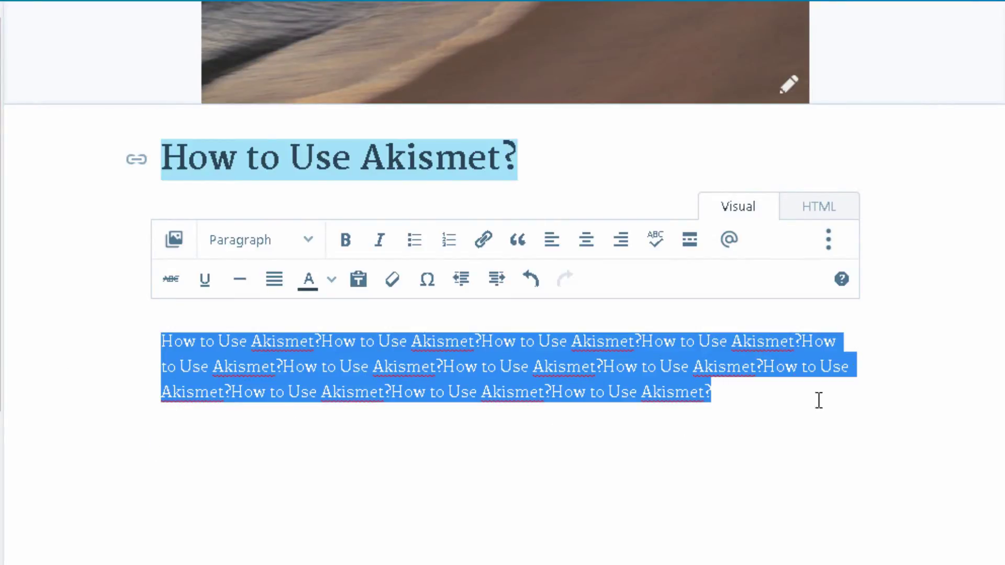
click(789, 429)
key(ctrl+v)
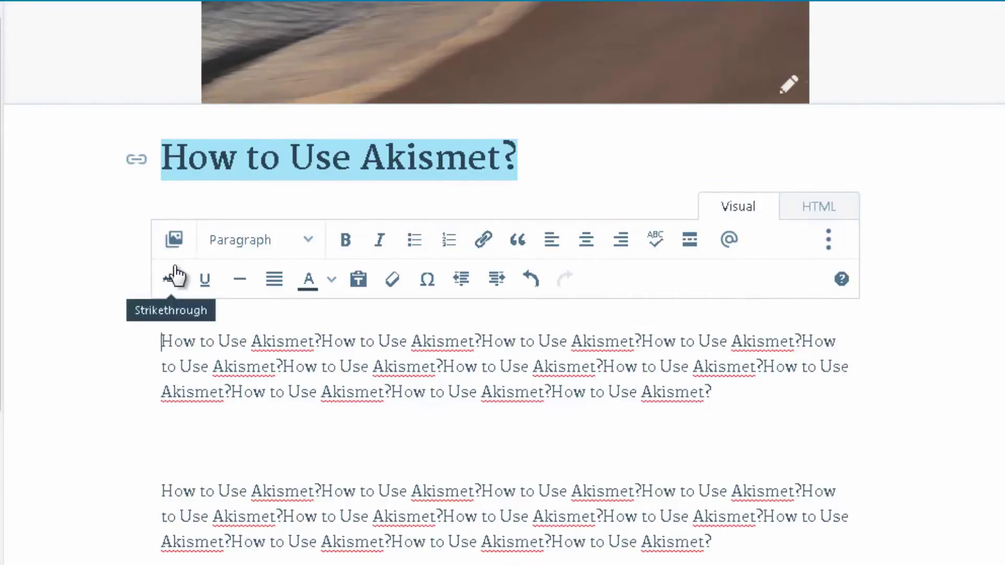
- Insert the night city skyline photo from the Media Library before the first paragraph and shrink it to under half its width
click(173, 242)
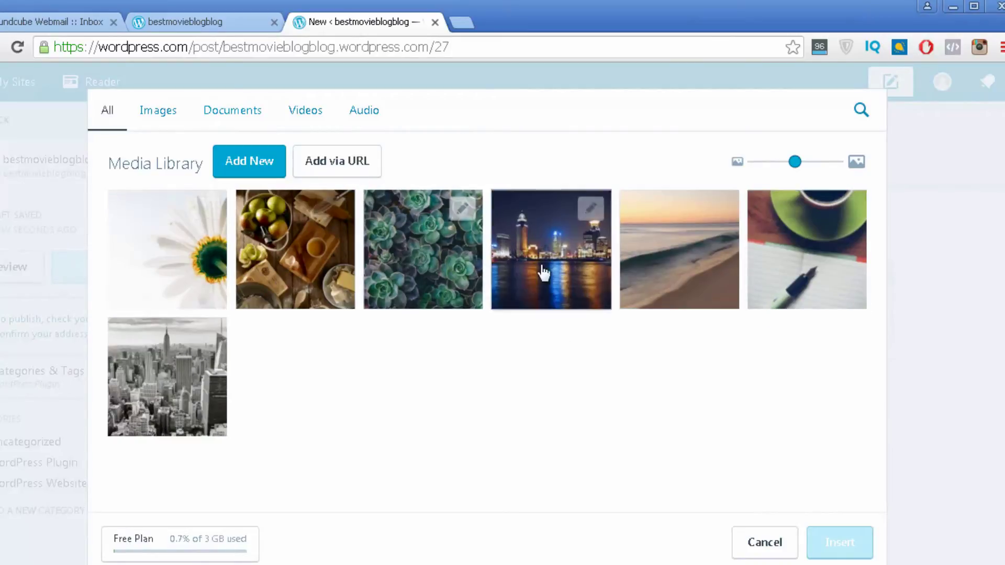
click(576, 271)
click(853, 546)
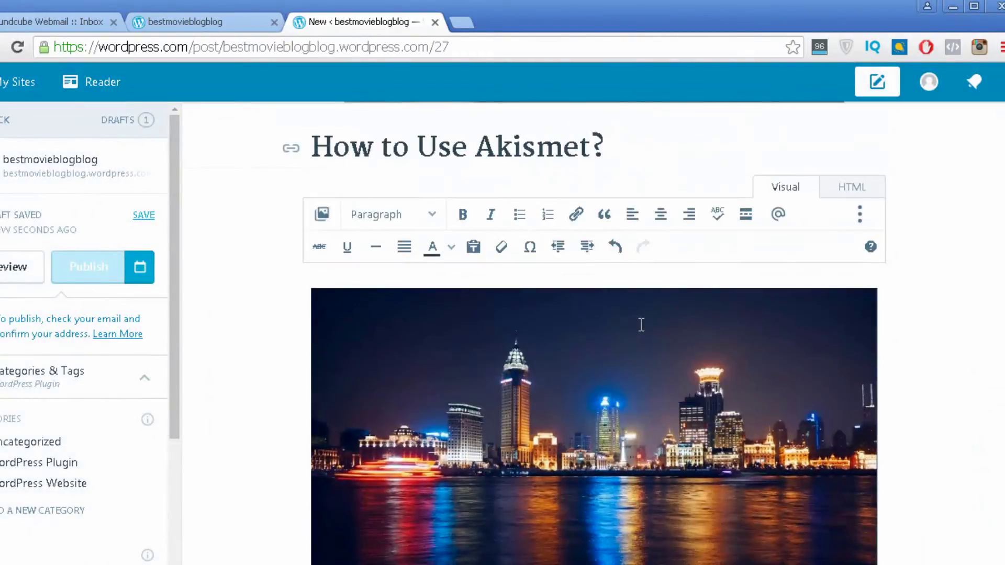
scroll(644, 322, down, 3)
scroll(654, 304, up, 2)
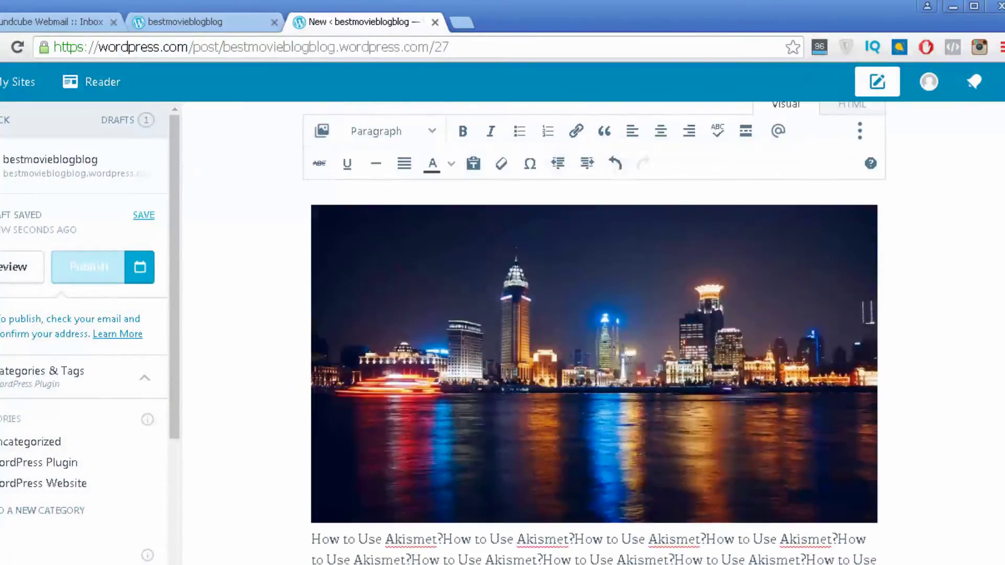
click(659, 296)
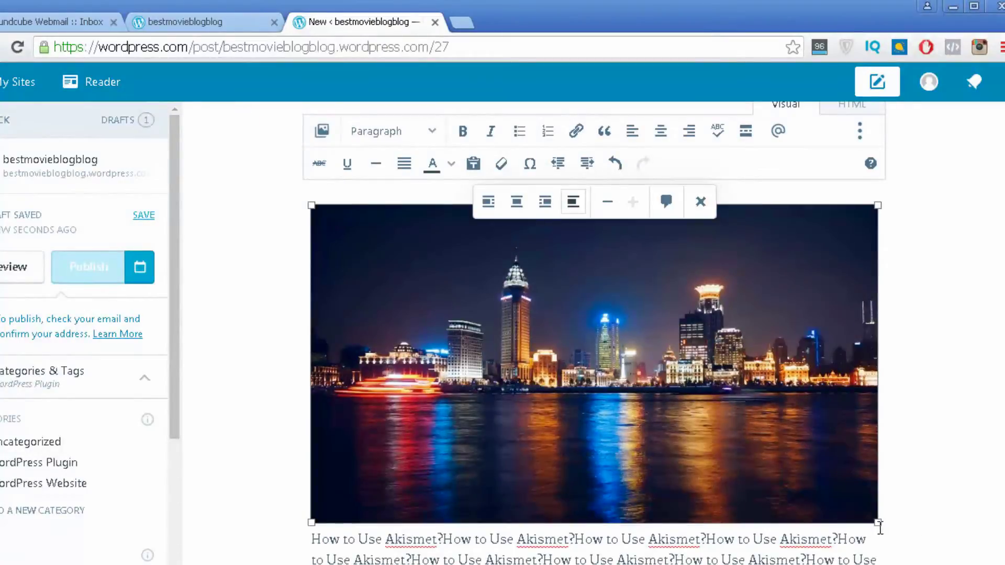
drag(877, 522, 524, 324)
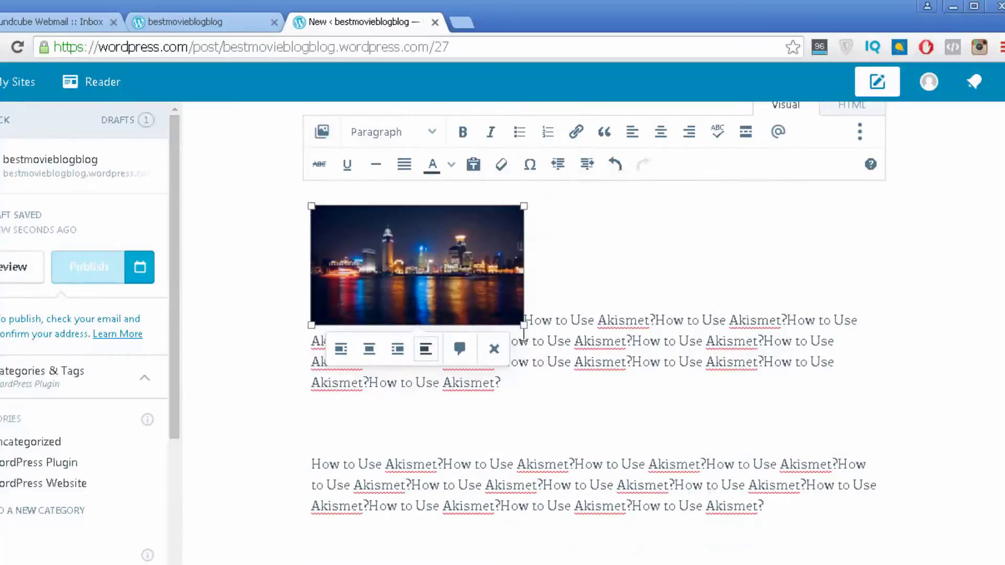
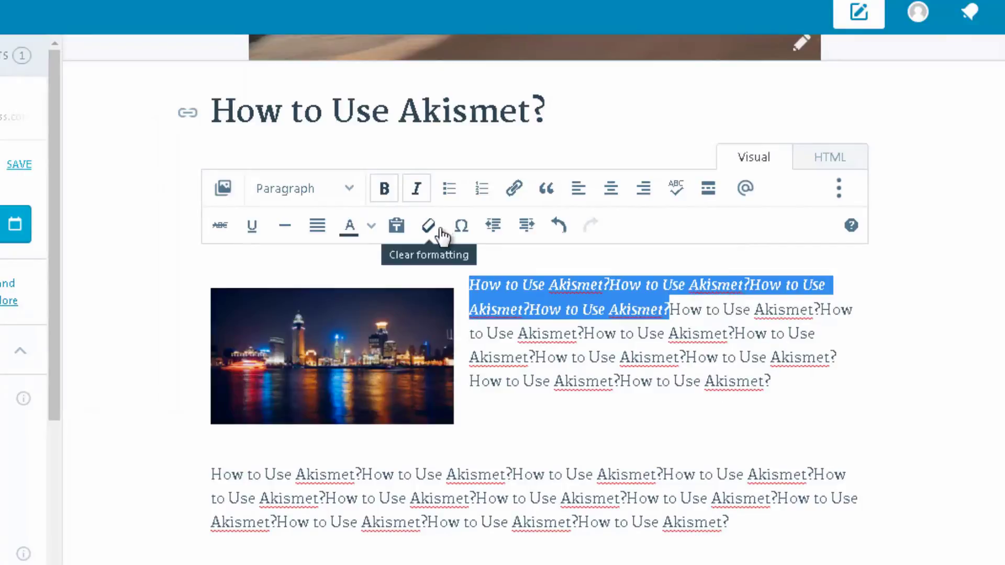
- Remove the italic and bold formatting from the selected text at the start of the paragraph beside the photo
click(420, 197)
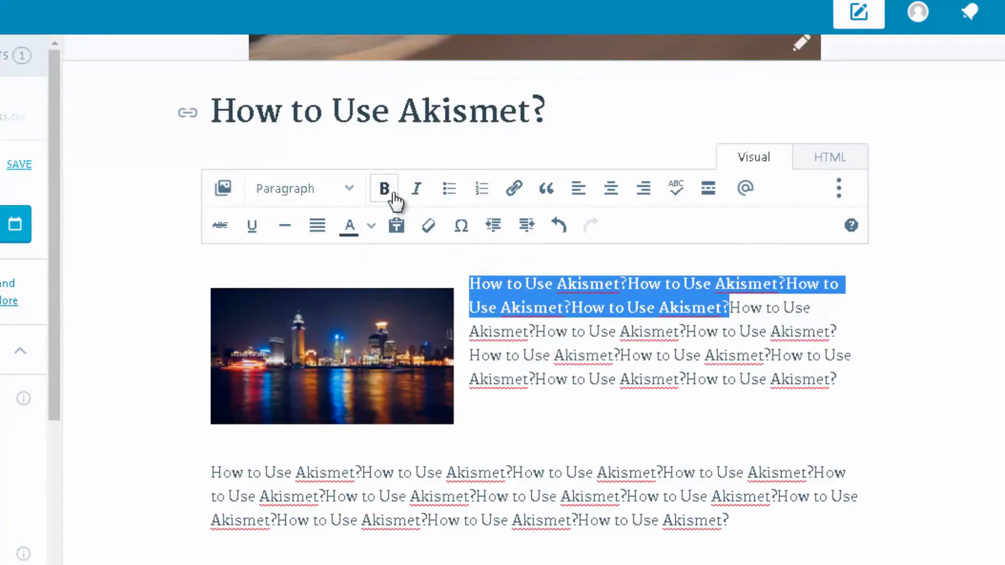
click(387, 194)
click(595, 333)
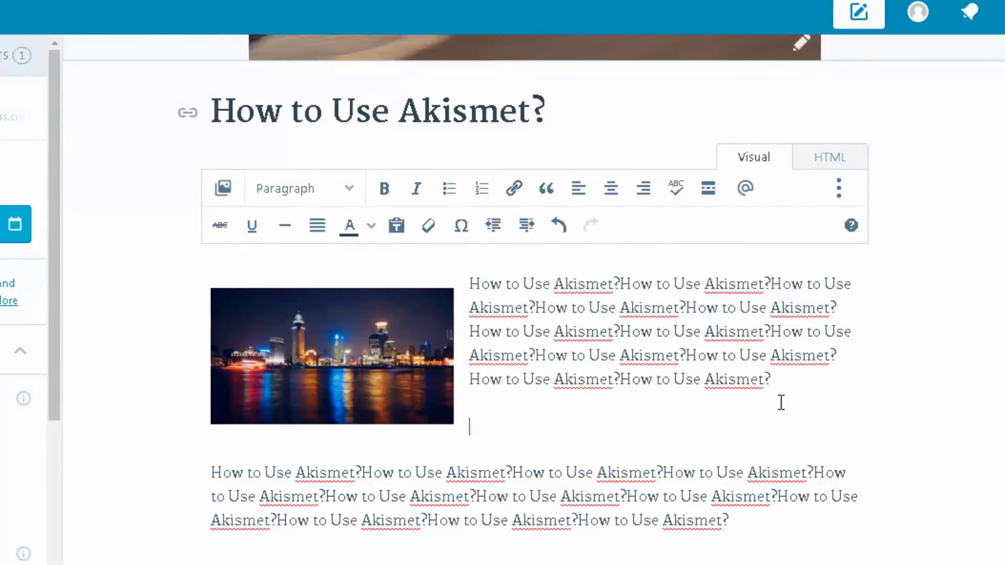
- Add the word "link" below the first paragraph and hyperlink it to prositetutorials.org
text(k)
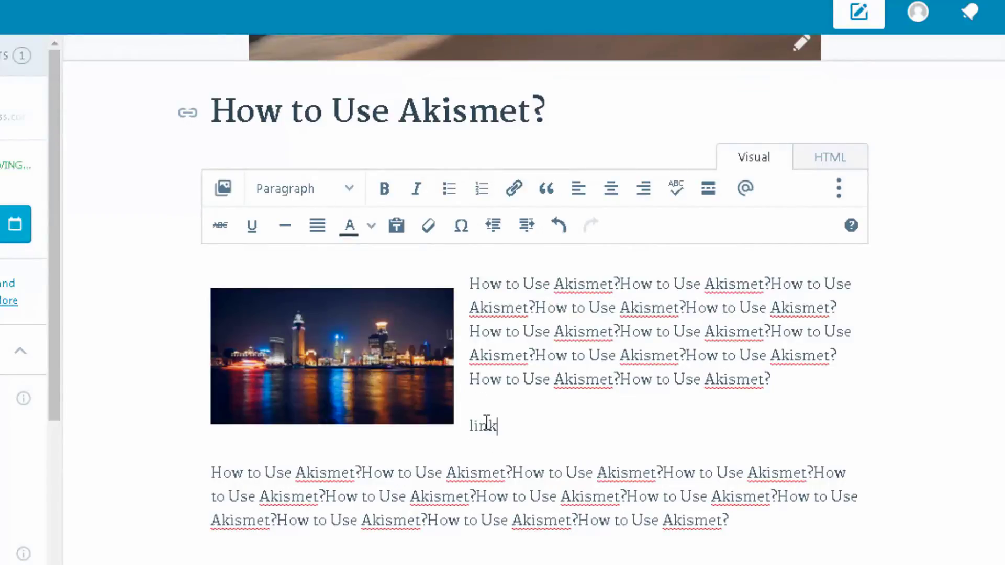
double_click(486, 424)
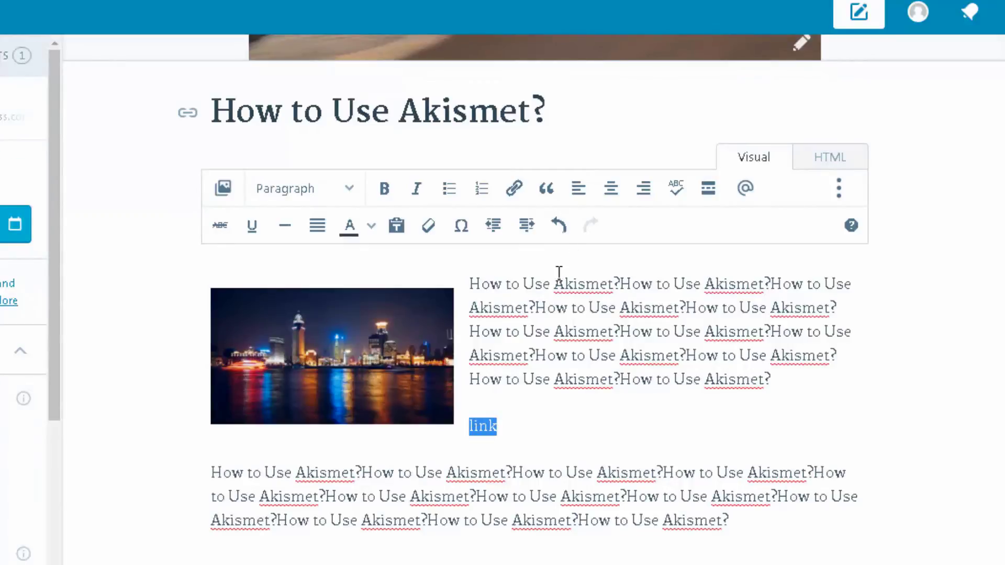
click(512, 195)
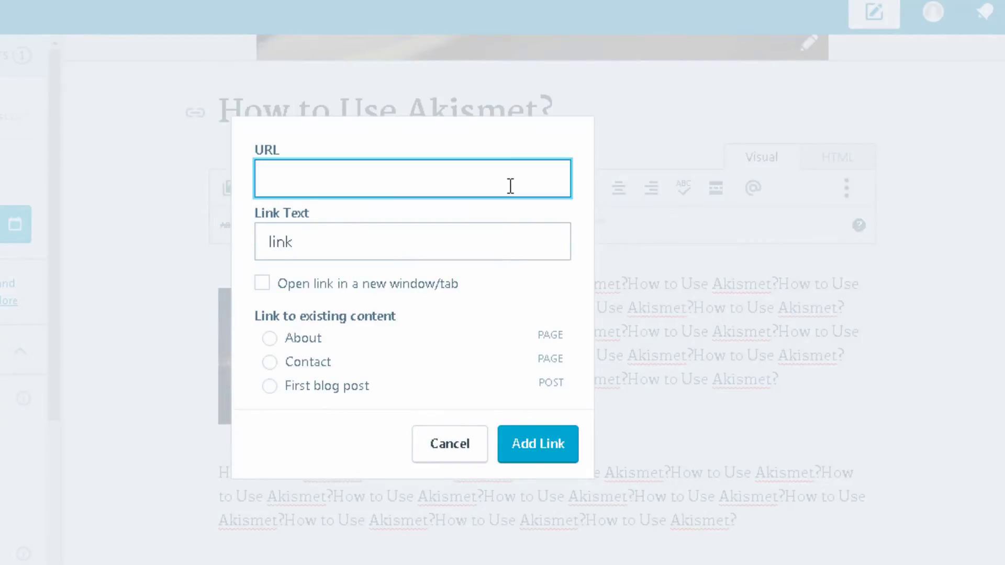
text(prositetutorials.org)
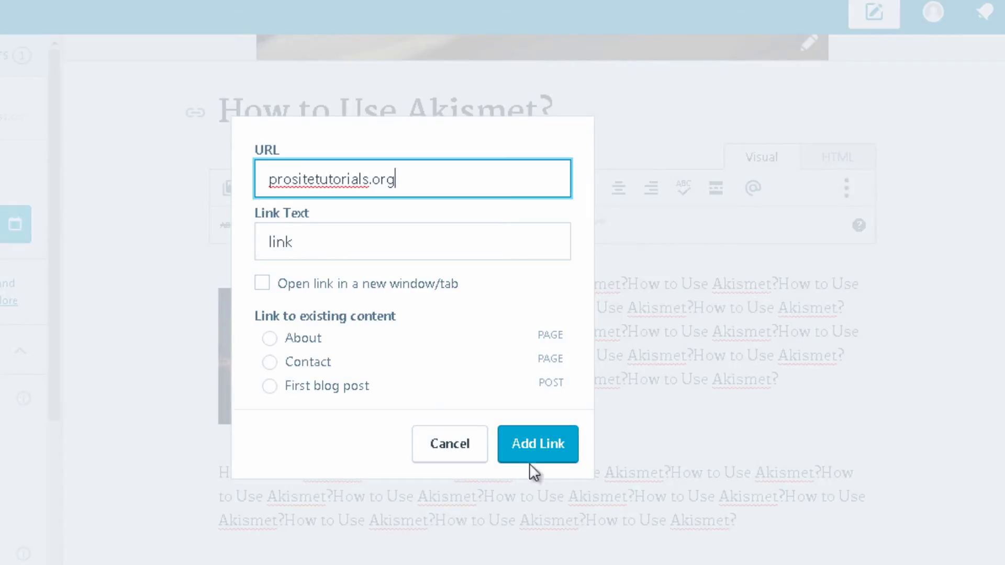
click(556, 459)
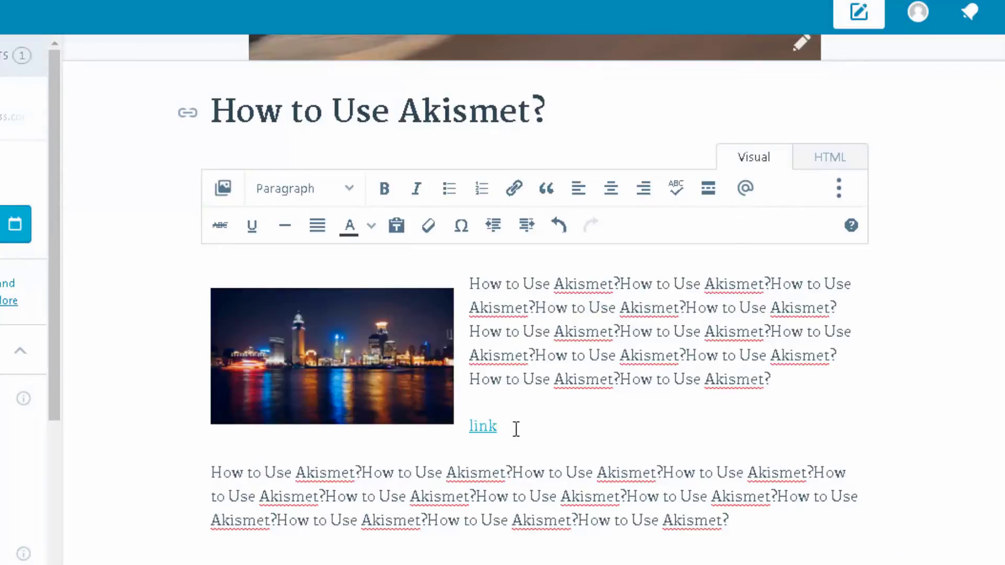
- Add a bulleted list with the items 1, 2 and 3 below the link, and end the list
key(Return)
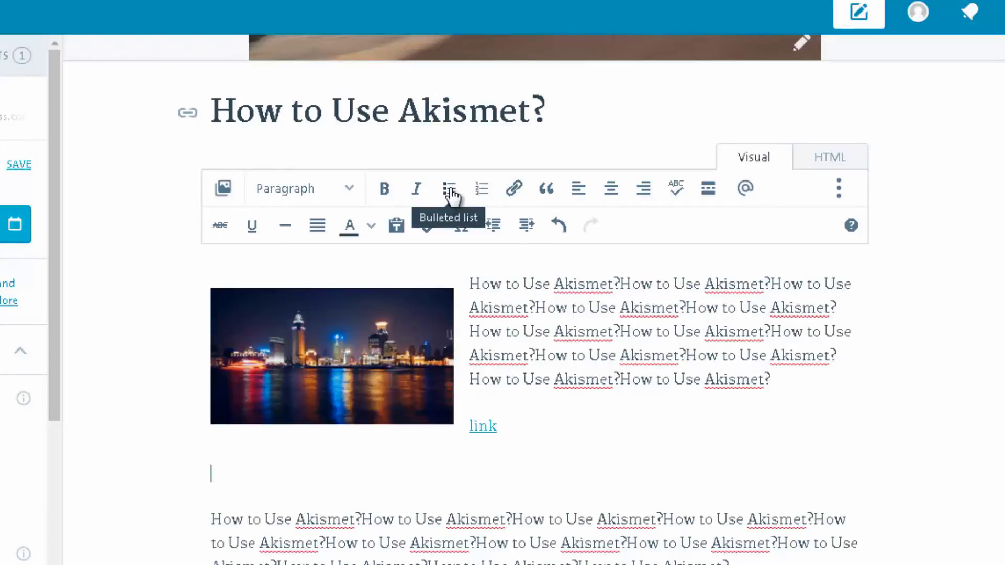
click(449, 200)
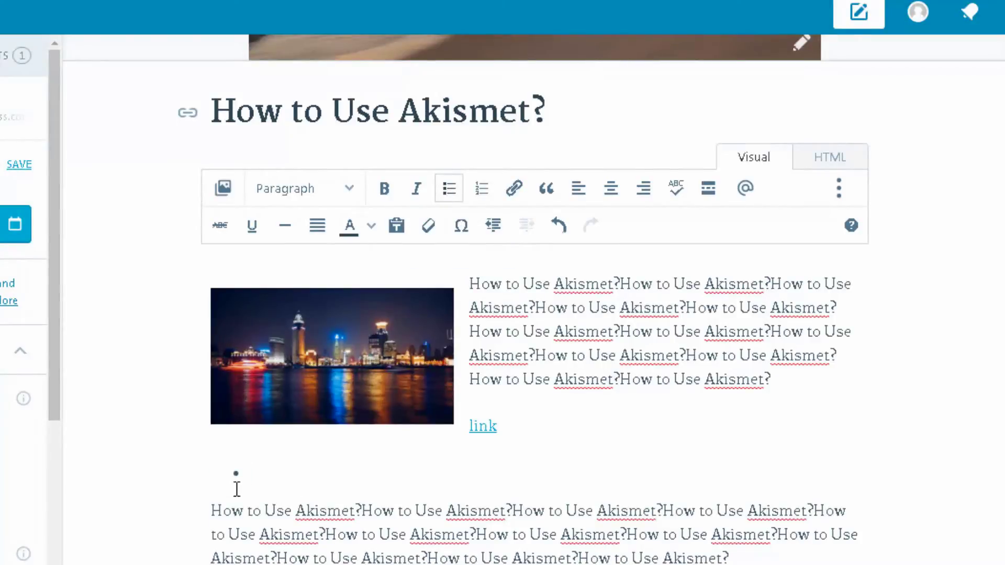
key(Return)
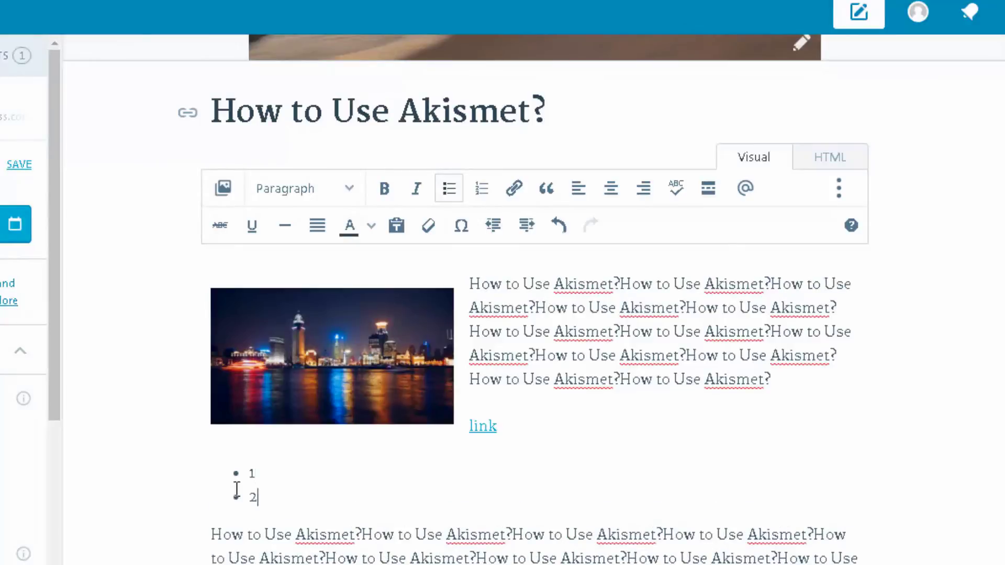
key(Return)
text(3)
key(Return)
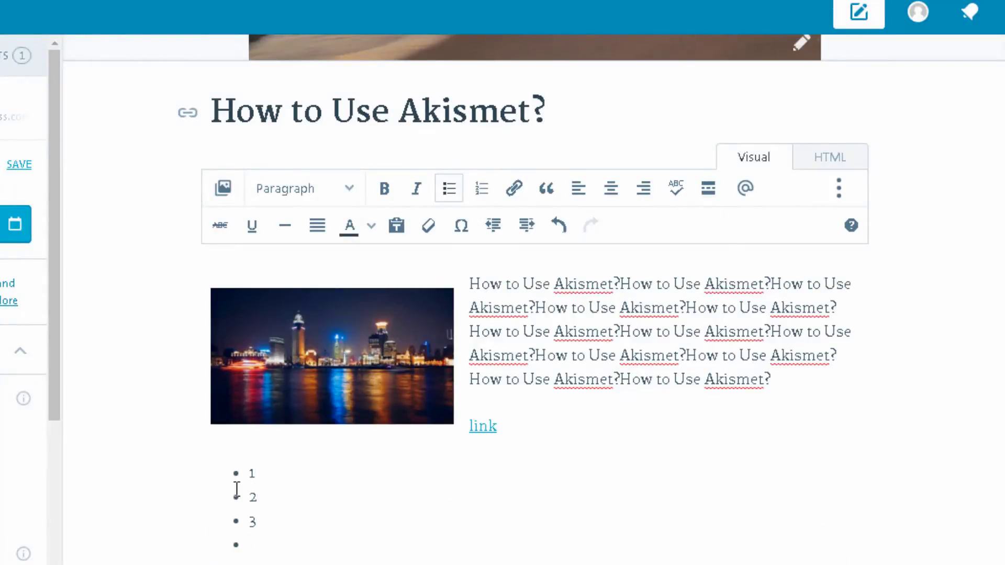
key(Return)
key(ctrl+v)
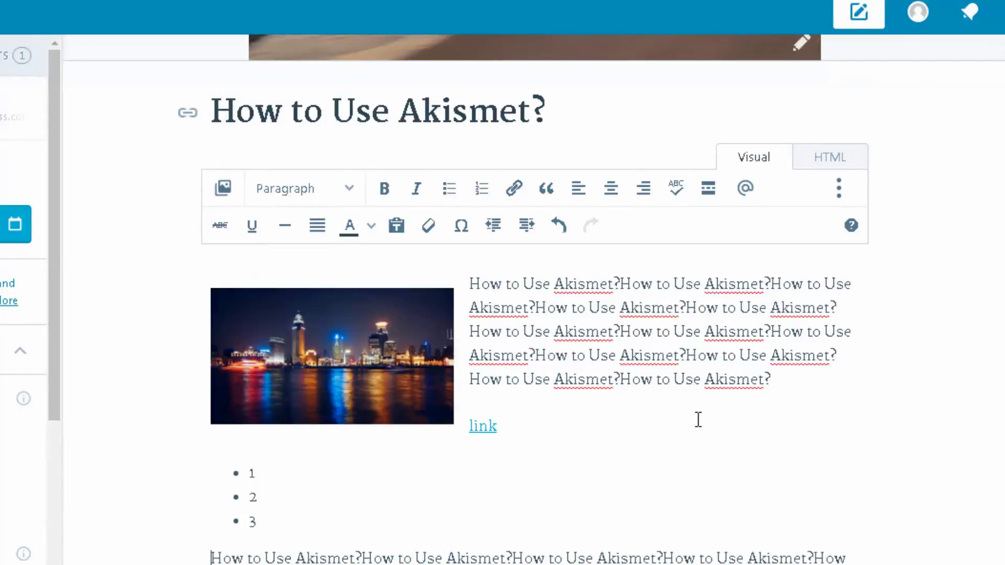
- Underline the closing words "Akismet?How to Use Akismet?" of the paragraph beside the photo
drag(696, 422, 597, 362)
drag(786, 379, 551, 379)
click(252, 230)
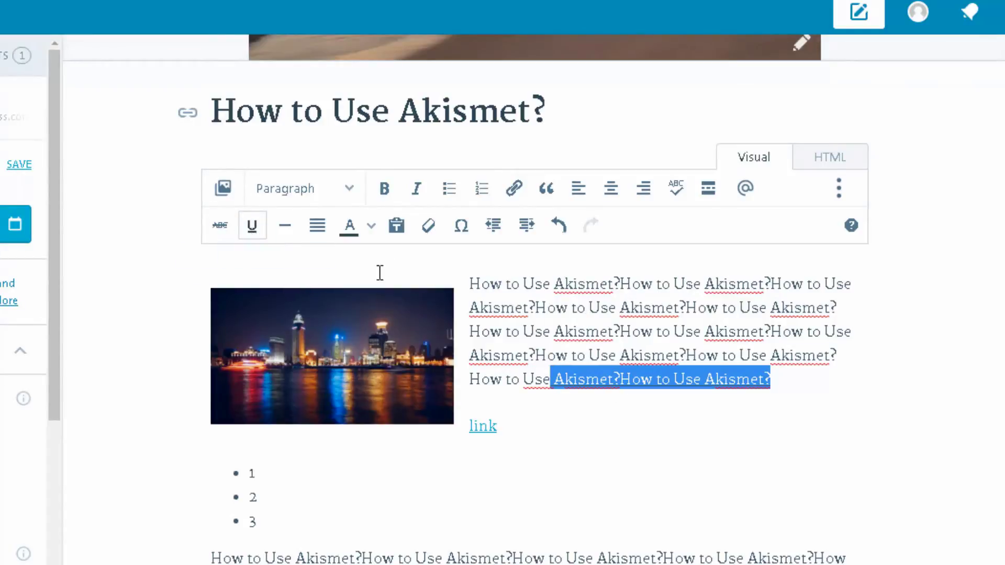
- Insert a horizontal line between the first paragraph and the link
click(792, 380)
key(Return)
key(Return)
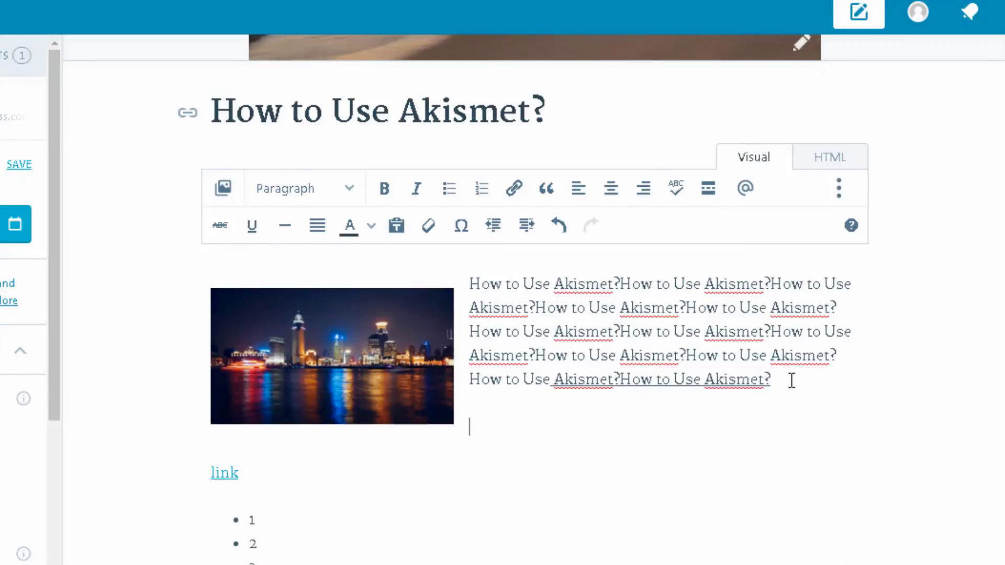
click(286, 226)
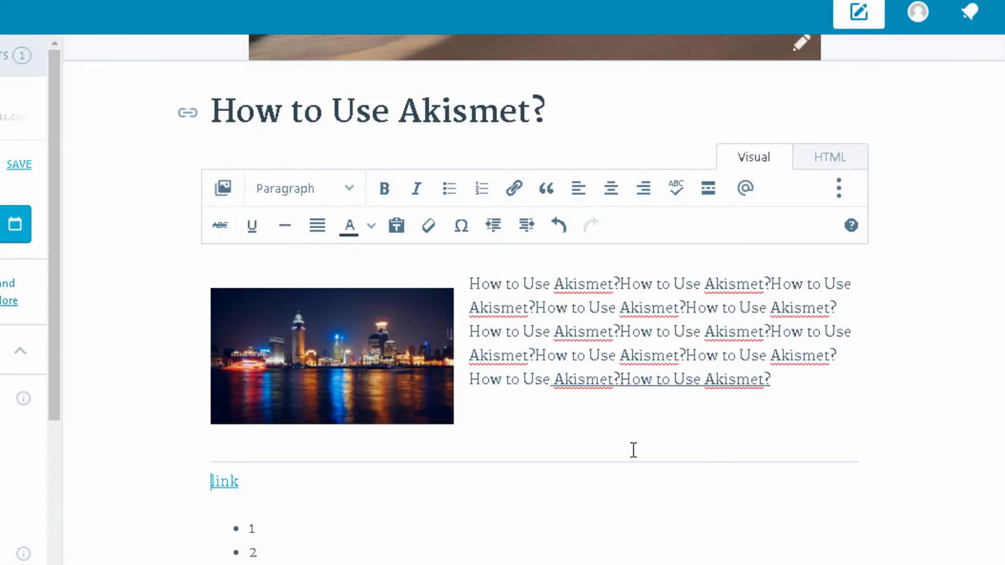
- Make the middle part of the paragraph beside the photo bold and italic
scroll(697, 508, down, 2)
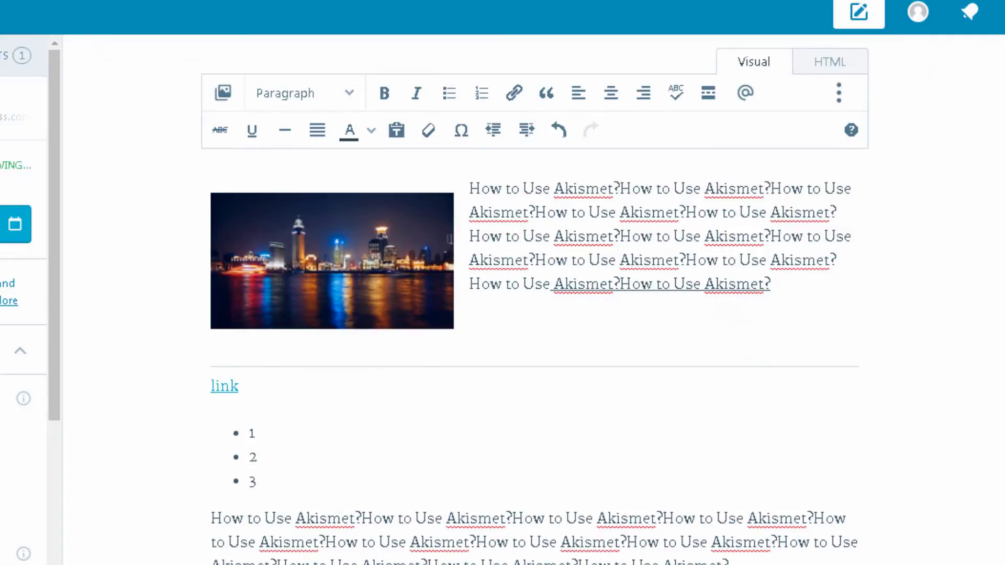
drag(602, 219, 665, 260)
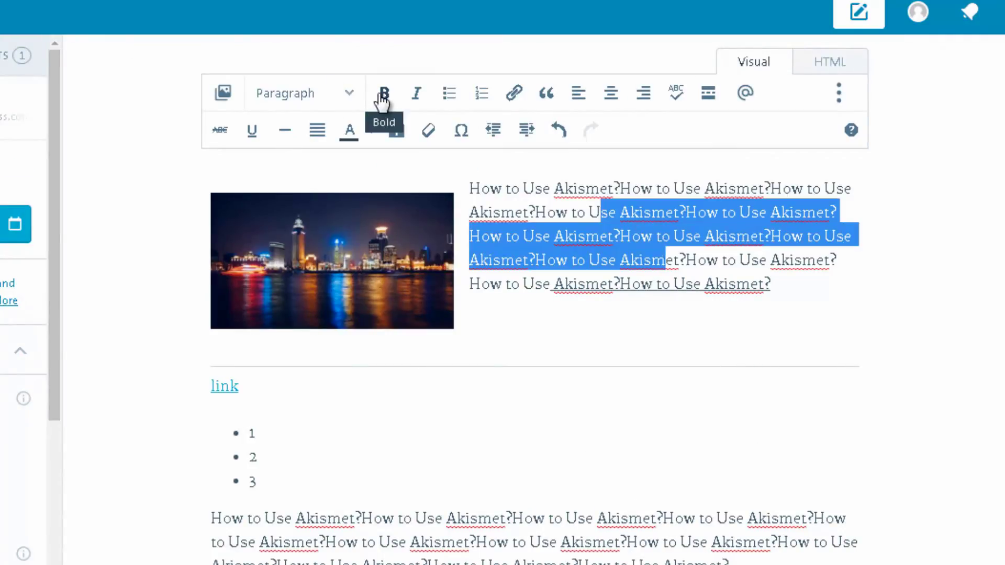
click(384, 93)
click(416, 94)
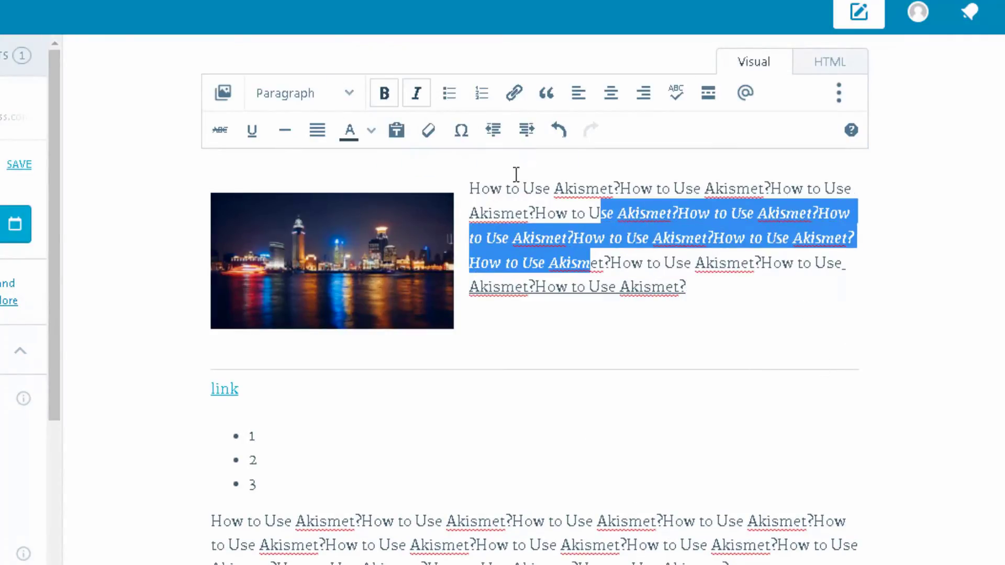
- Clear all formatting from the entire paragraph beside the photo
click(752, 297)
drag(752, 297, 471, 171)
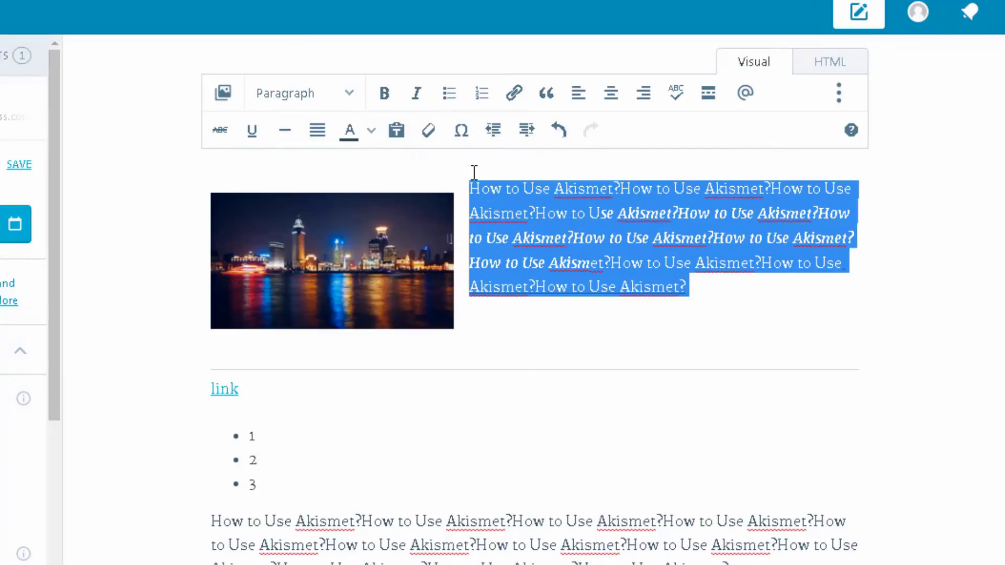
click(427, 137)
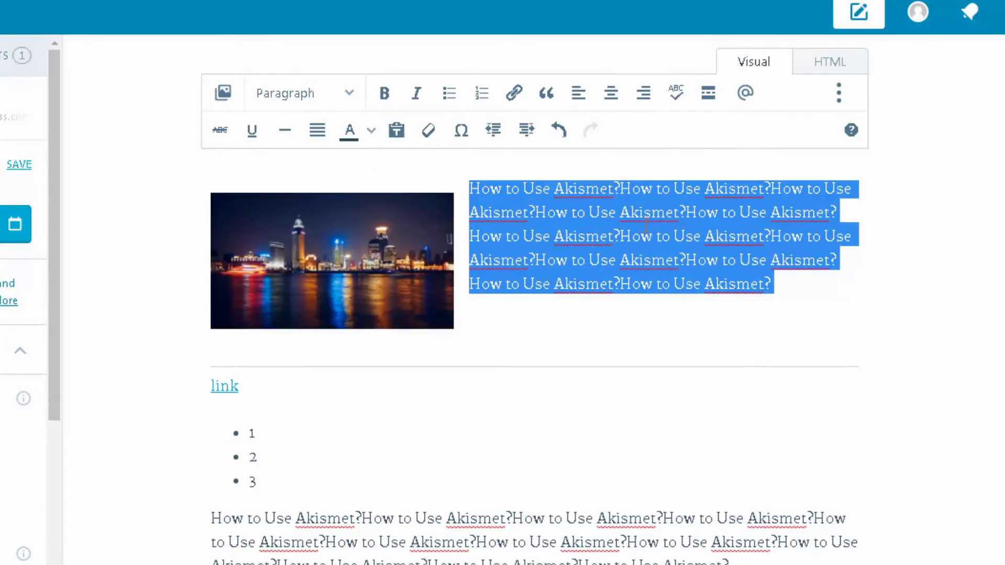
- Preview the draft post "How to Use Akismet?" from header to footer, and close the preview
scroll(676, 355, up, 10)
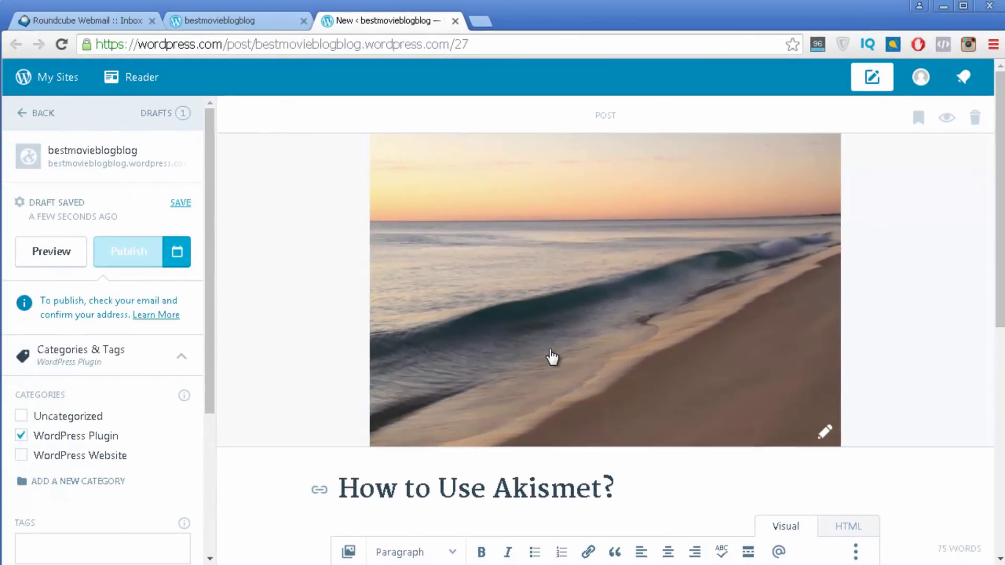
click(67, 258)
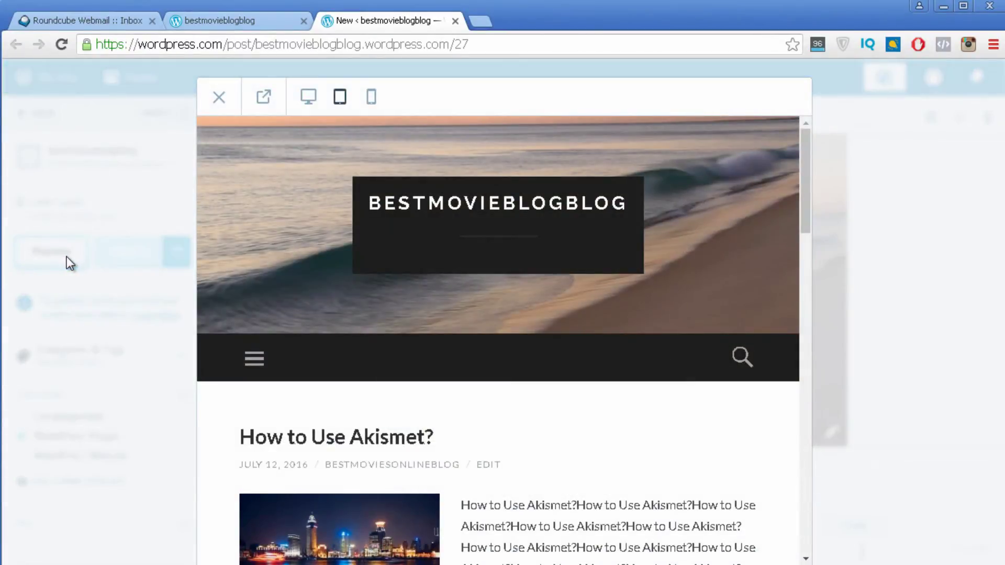
scroll(601, 343, down, 15)
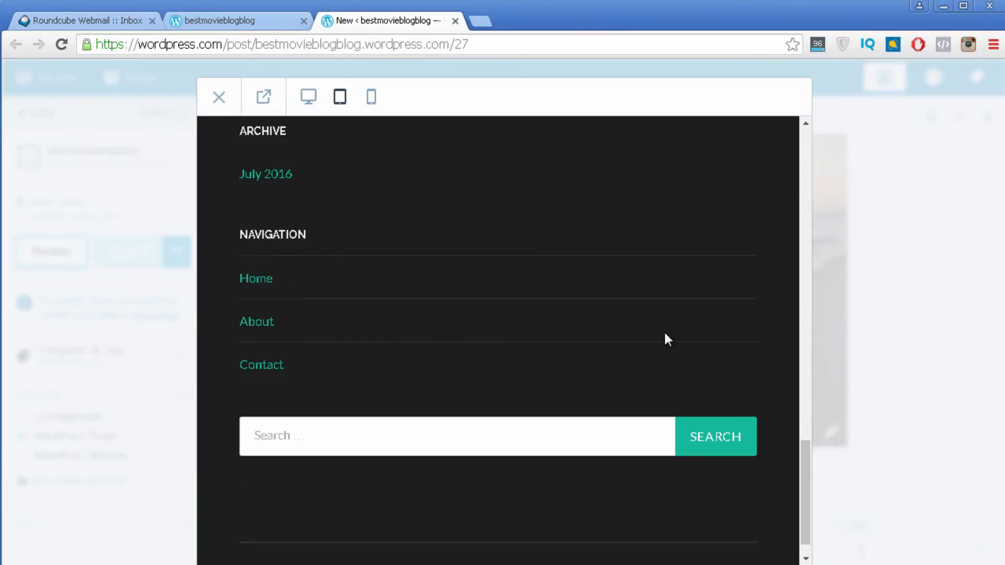
scroll(665, 335, up, 15)
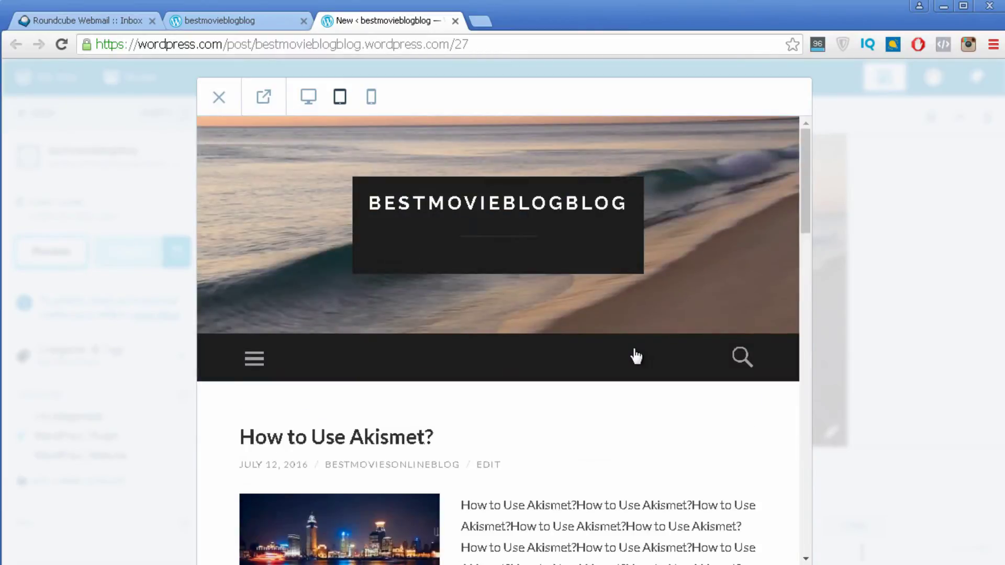
click(233, 101)
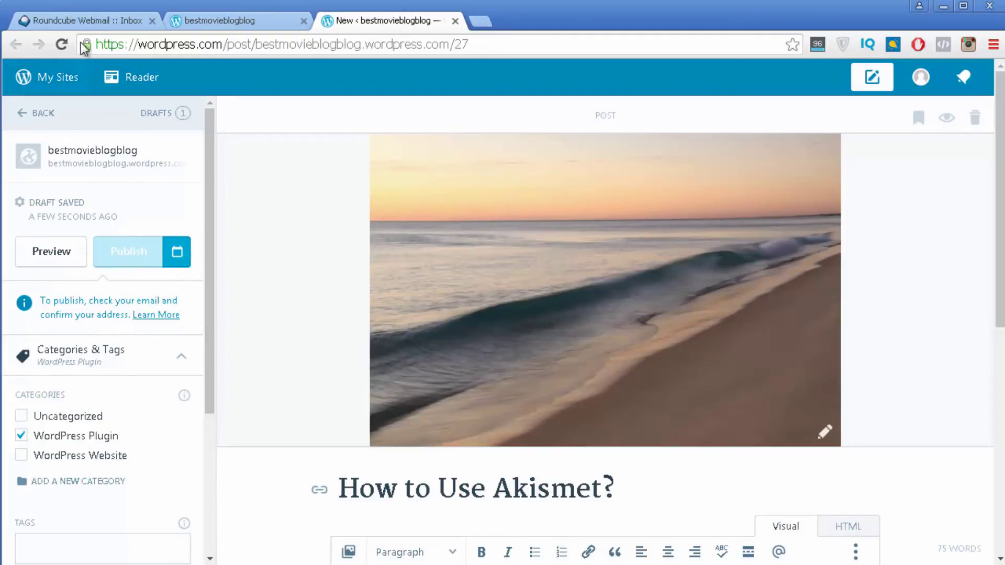
- Check the Roundcube webmail inbox for the WordPress confirmation e-mail, and return to the draft post
click(92, 21)
click(111, 178)
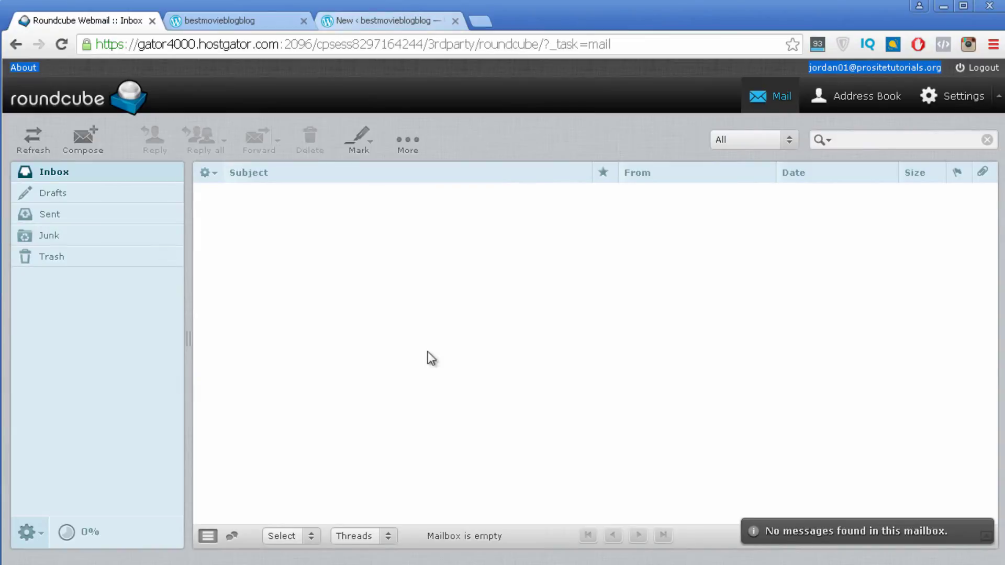
click(398, 21)
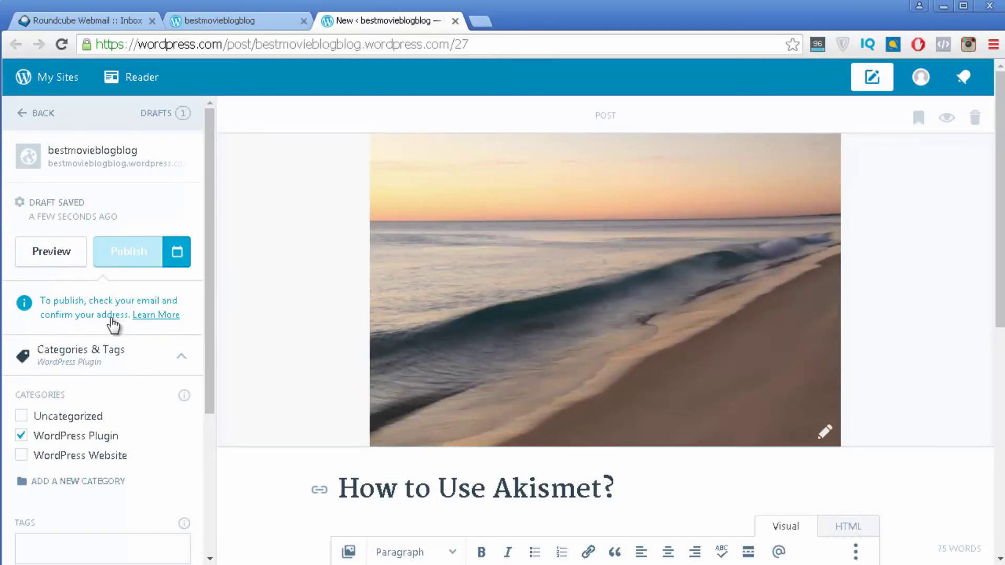
scroll(692, 431, down, 3)
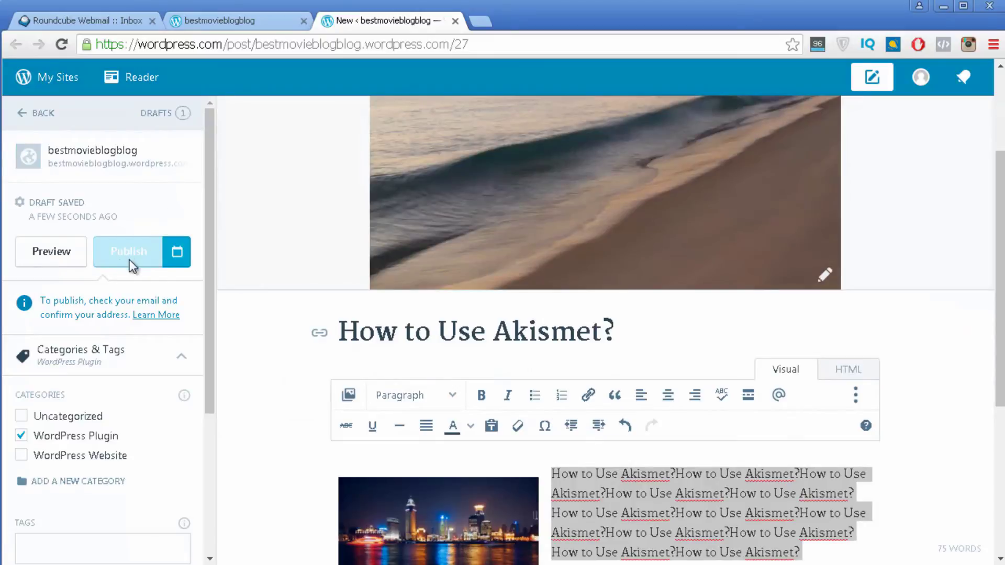
- View the first post on the blog's home page, and look through the draft's featured image choices without changing the image
click(256, 22)
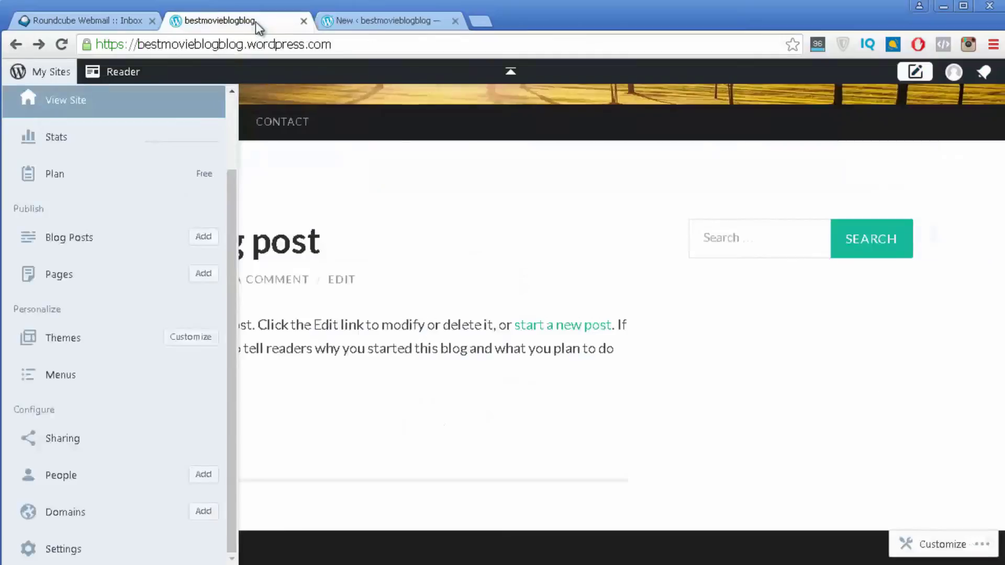
click(441, 204)
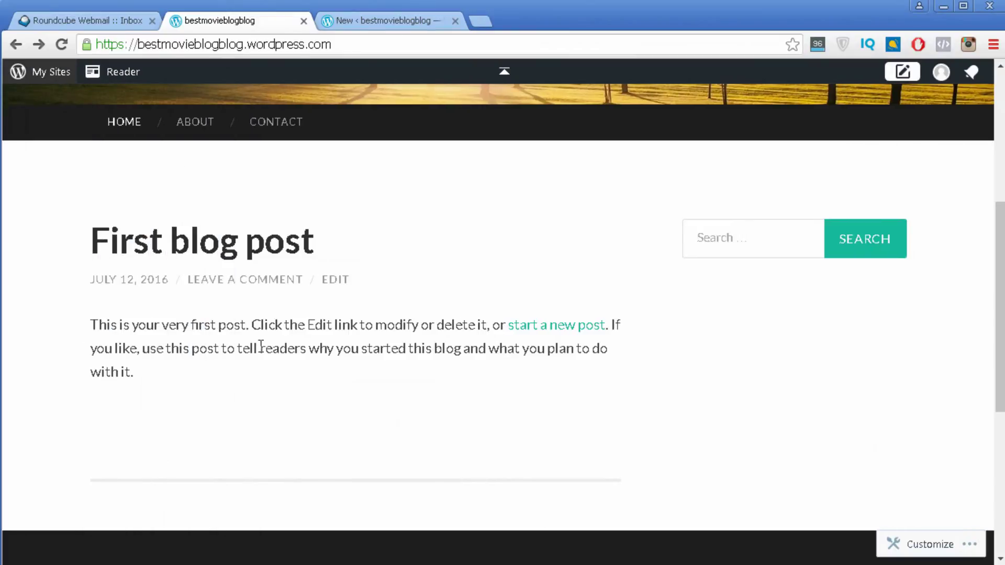
click(382, 23)
scroll(524, 225, up, 3)
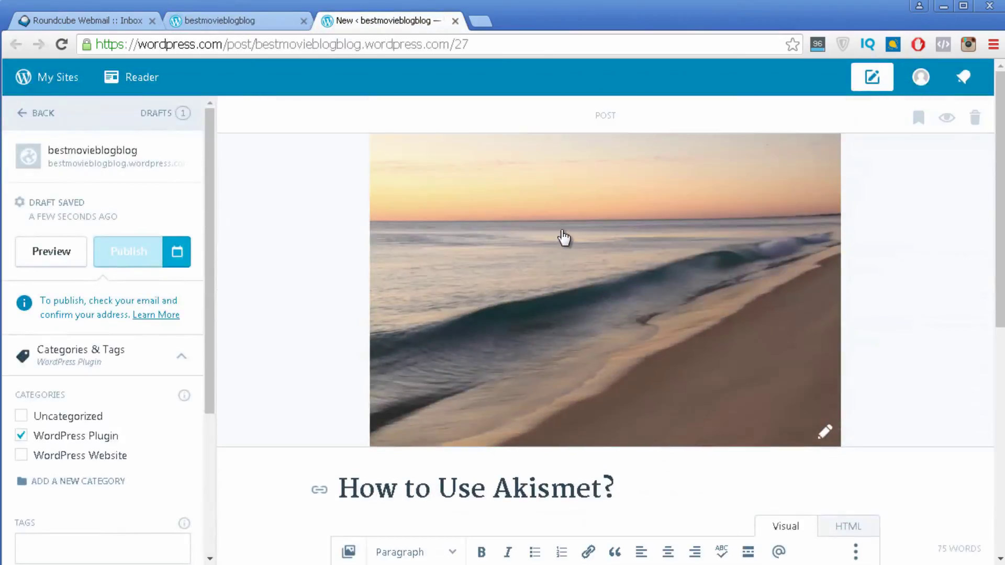
click(561, 240)
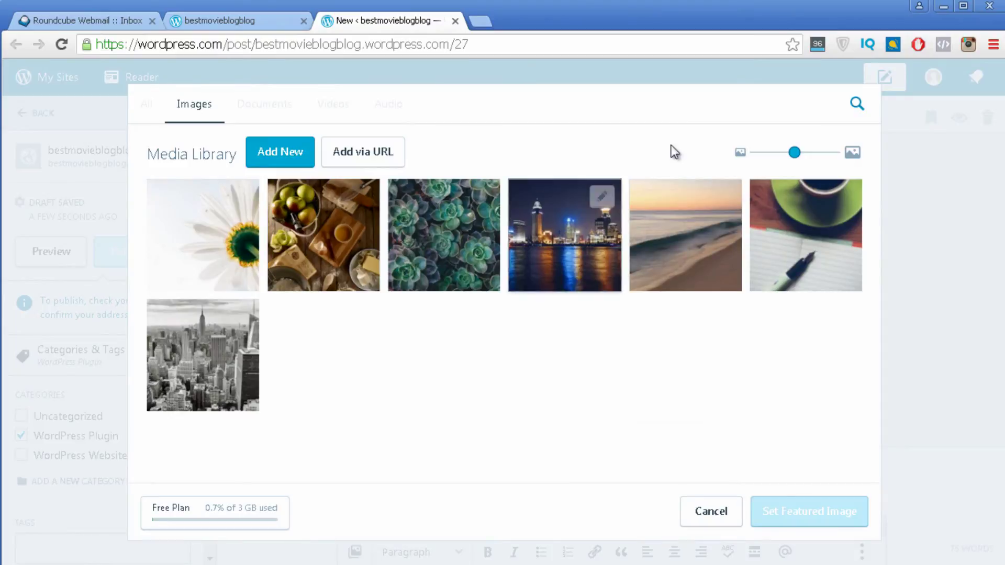
click(730, 518)
- Open a blank new page editor for the blog in a separate tab, look at it, and close it
click(220, 21)
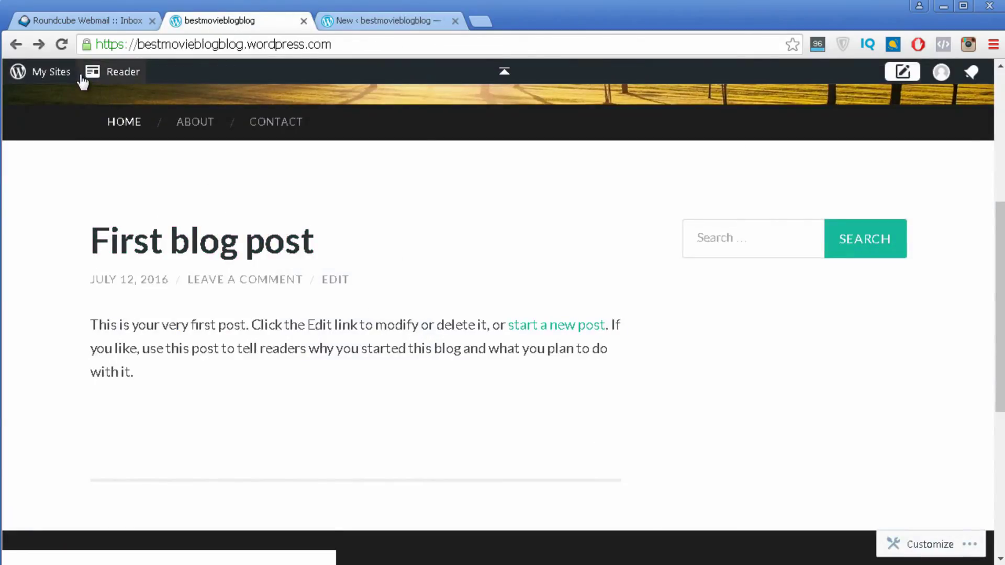
click(62, 79)
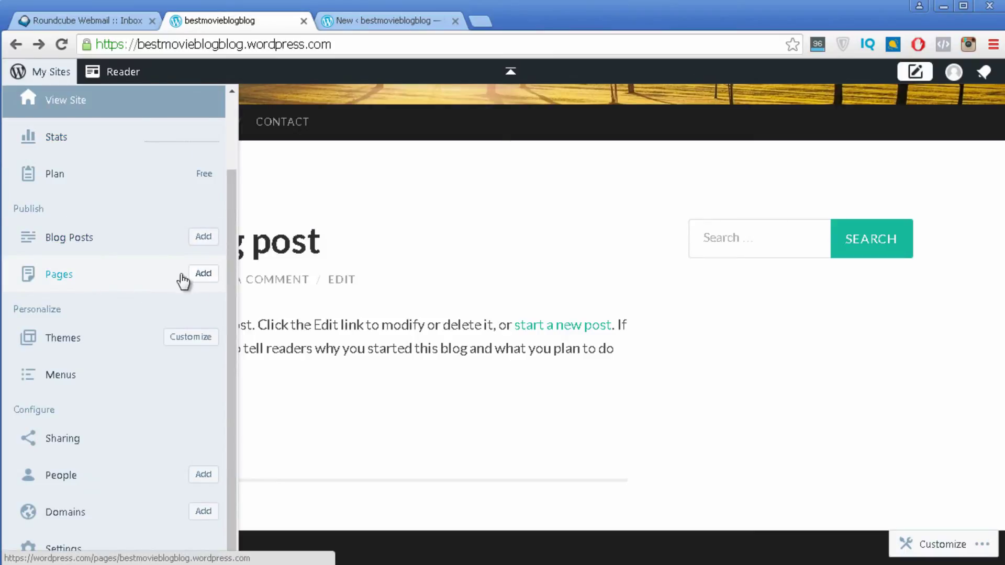
right_click(202, 276)
click(226, 286)
click(419, 20)
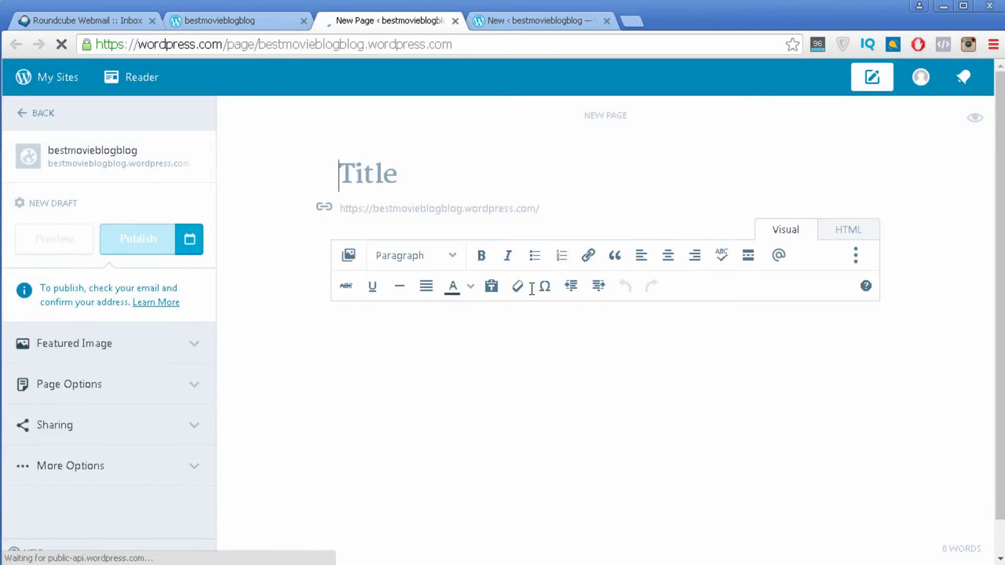
click(455, 21)
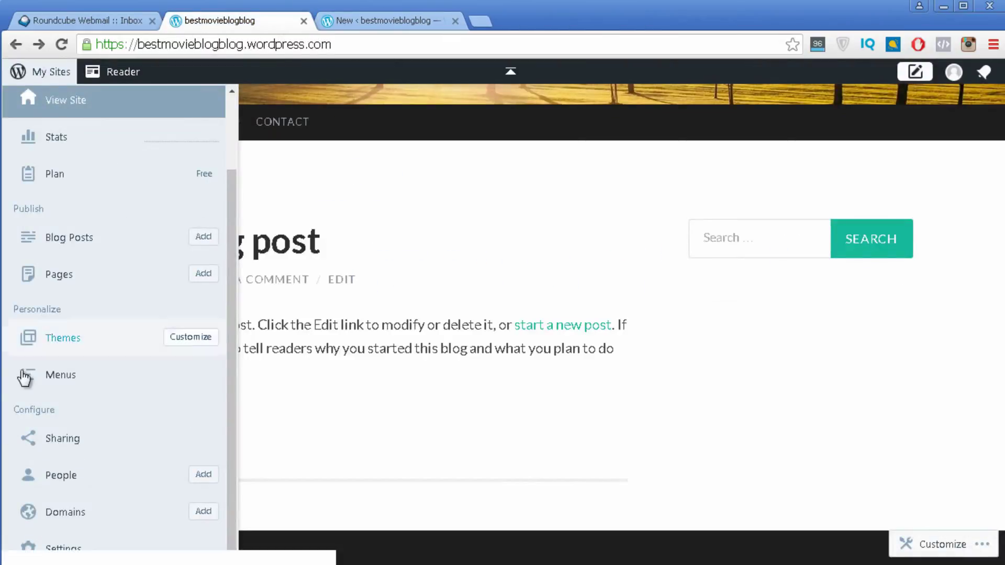
- Open the blog's Themes page in a new browser tab and switch to it
right_click(84, 342)
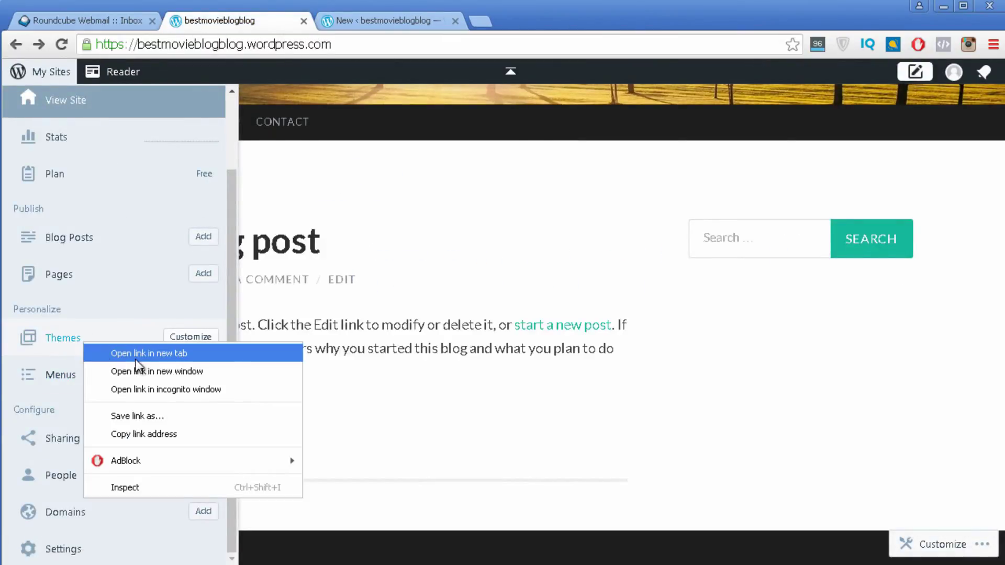
click(137, 354)
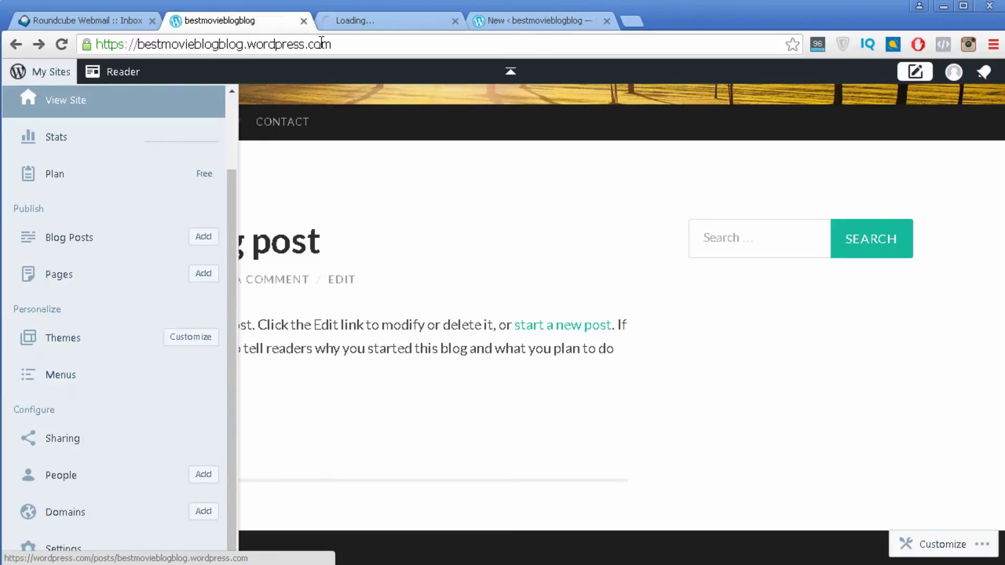
click(369, 21)
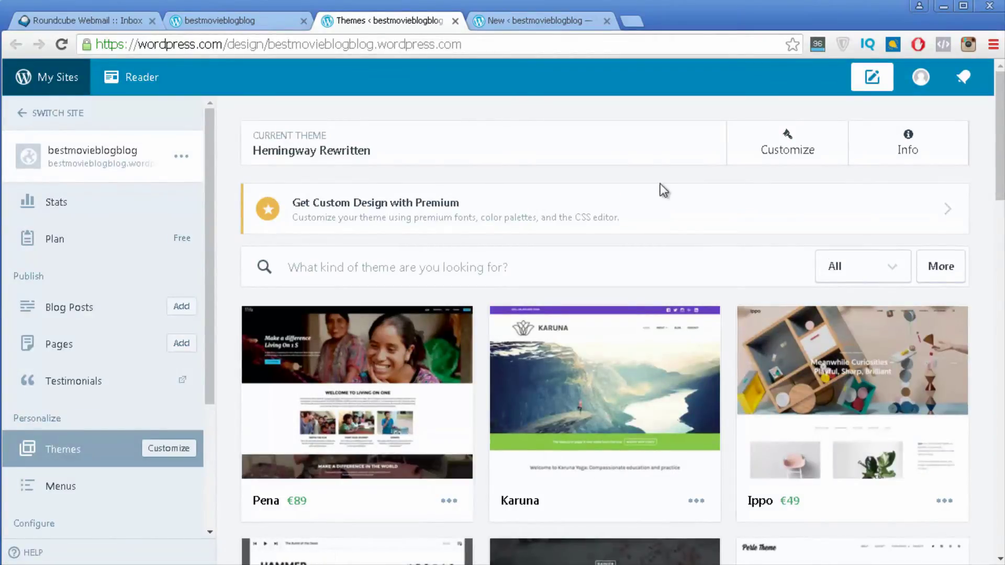
- Browse the theme gallery, comparing the designs and which themes are free or paid
scroll(657, 165, down, 10)
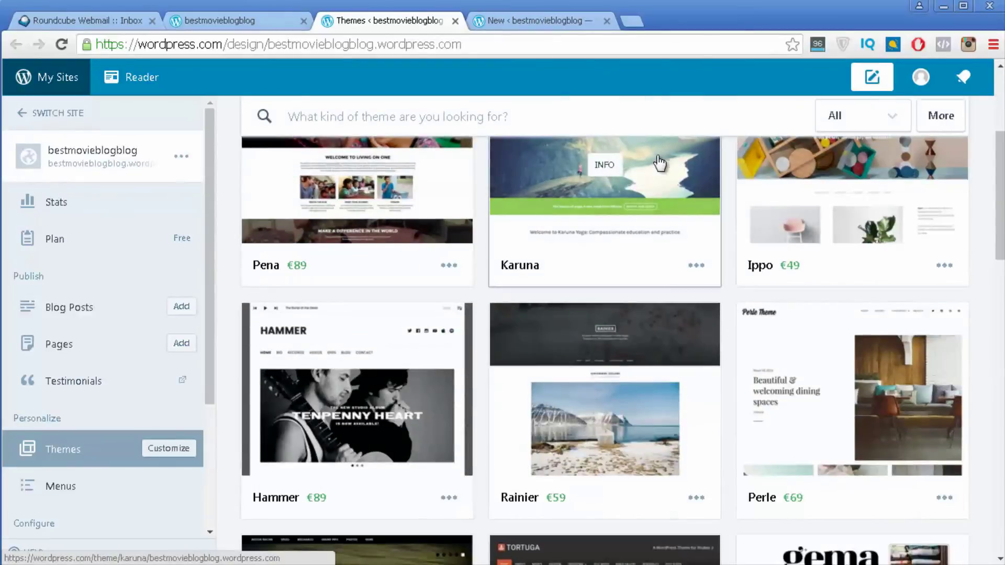
scroll(659, 163, down, 4)
scroll(659, 164, down, 5)
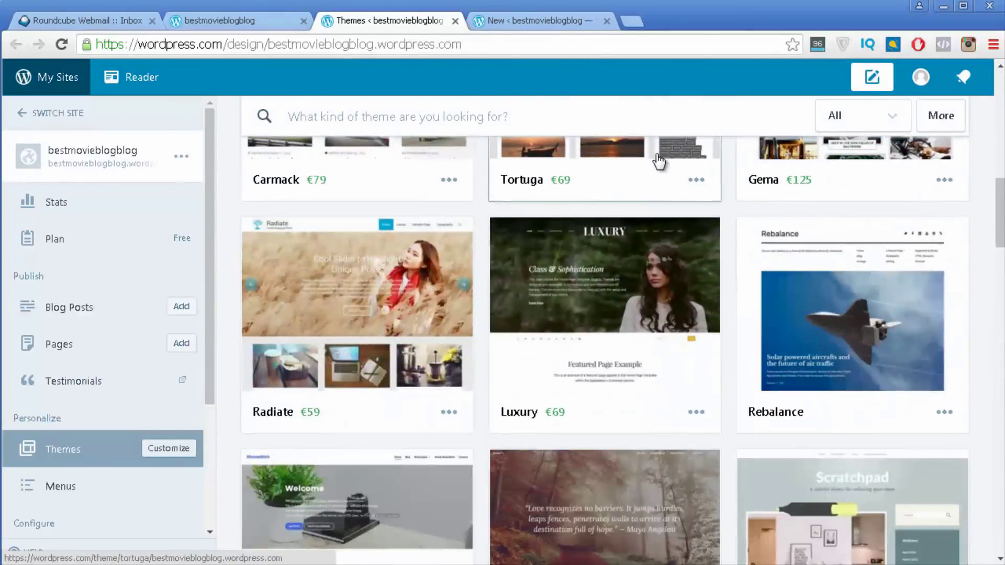
scroll(658, 162, down, 1)
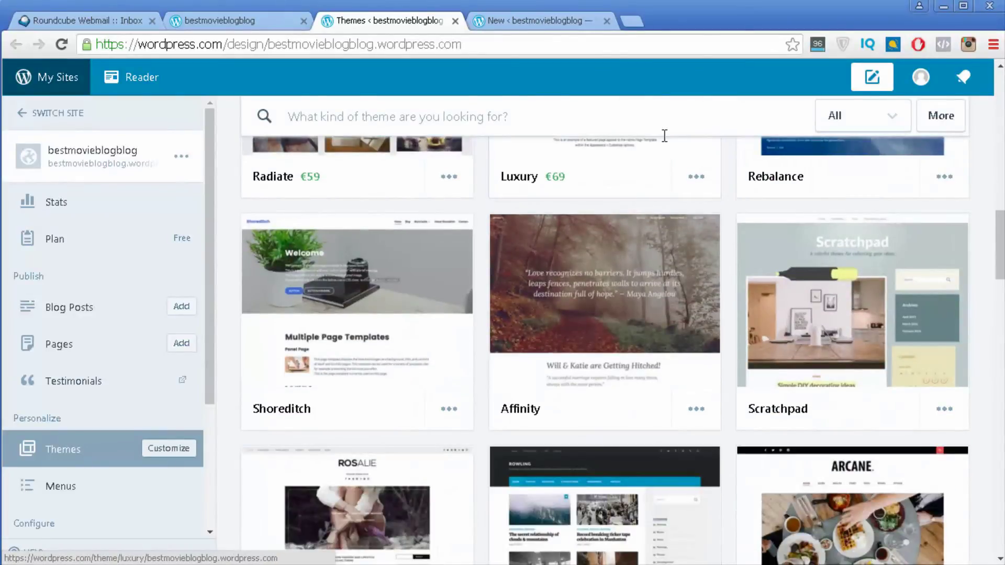
scroll(613, 161, down, 3)
scroll(613, 163, up, 3)
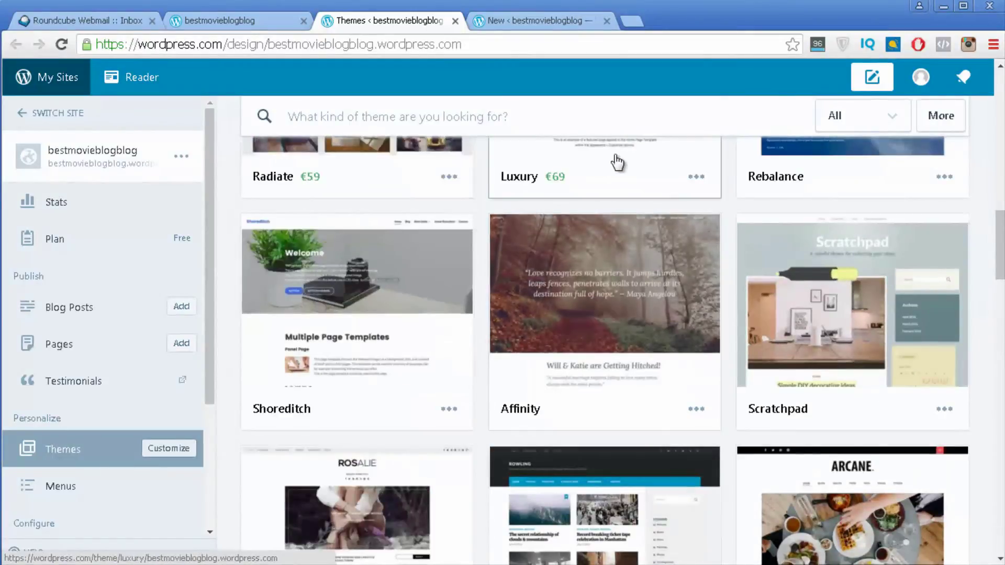
scroll(618, 159, down, 6)
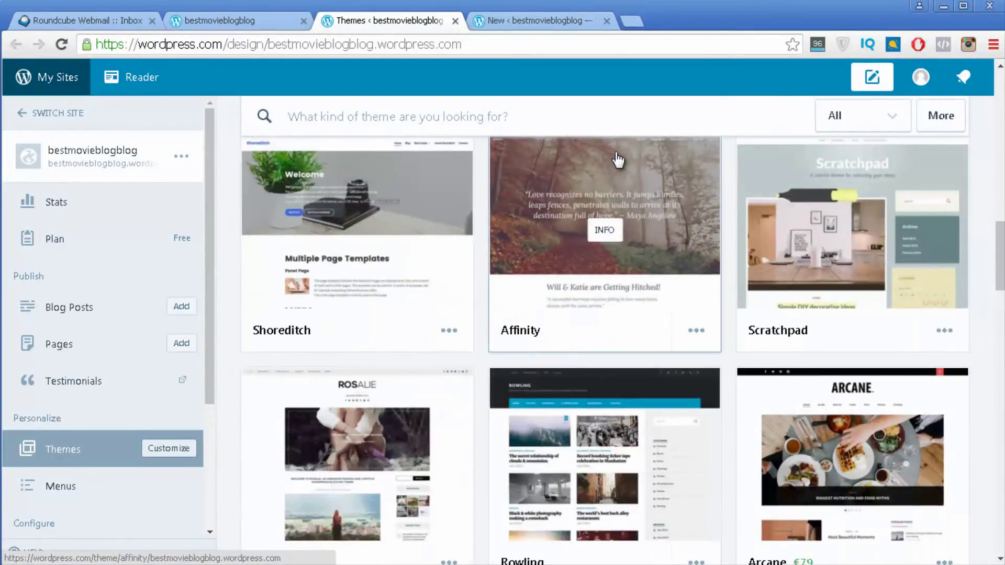
scroll(620, 153, down, 1)
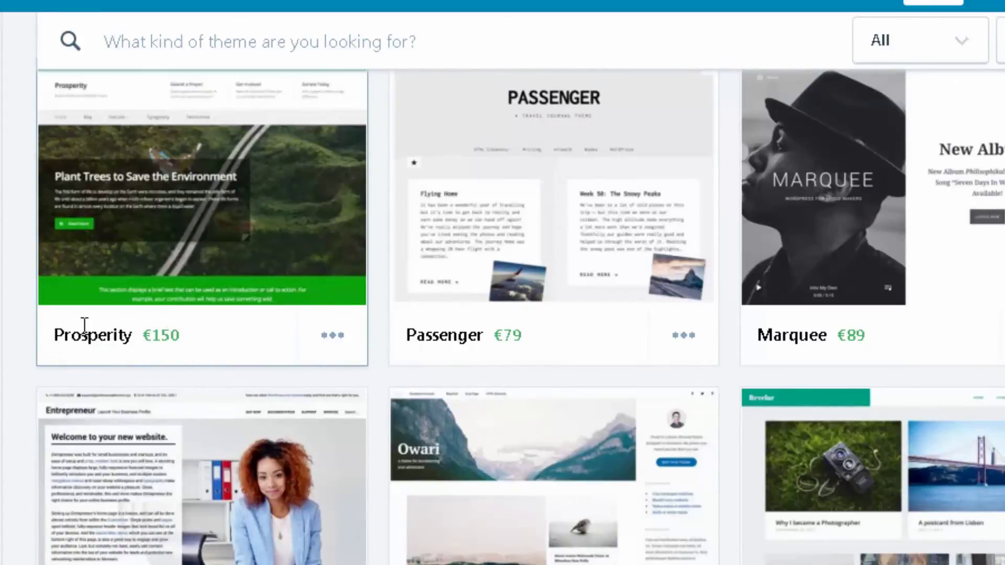
mouse_move(346, 223)
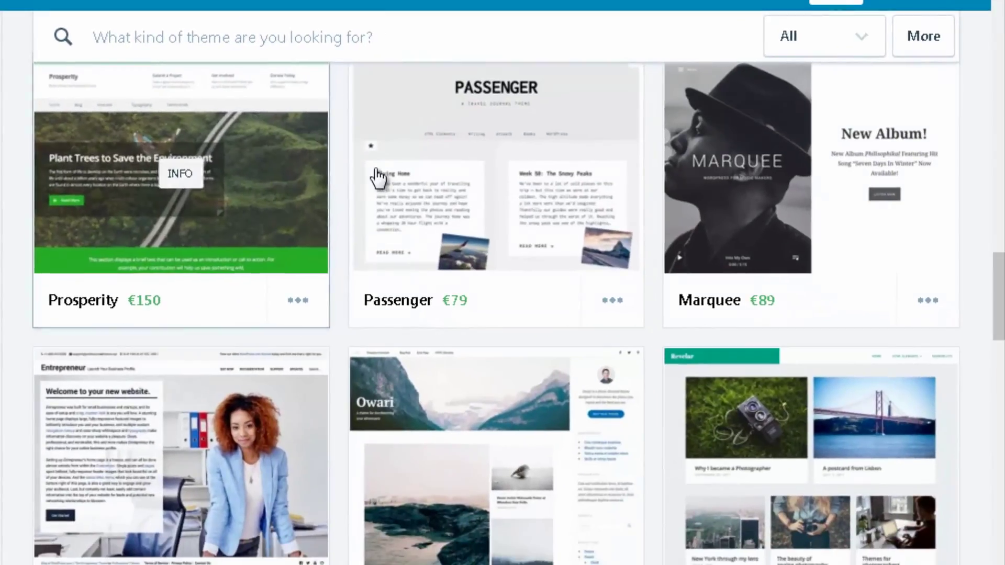
scroll(377, 179, up, 2)
scroll(376, 171, up, 6)
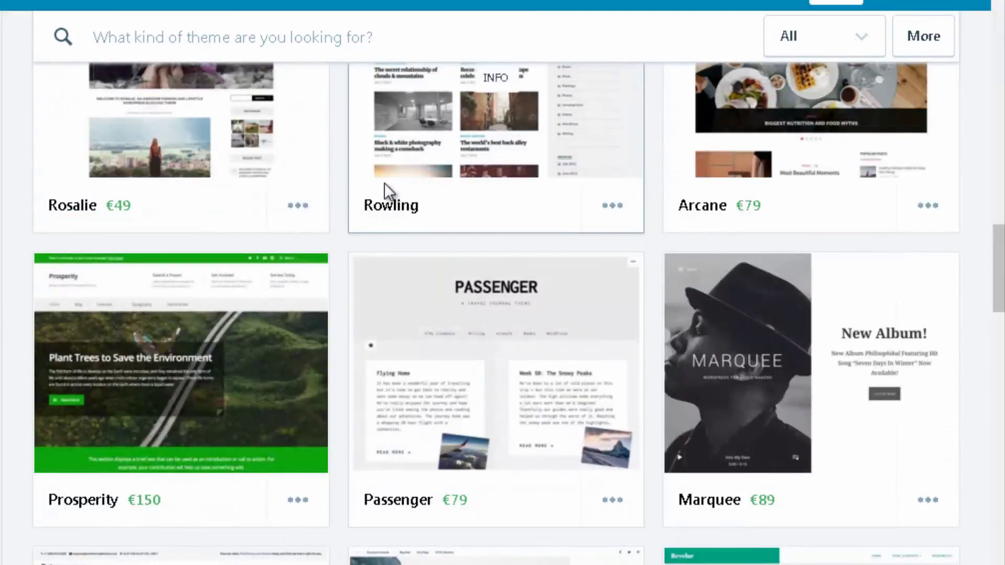
scroll(436, 187, up, 12)
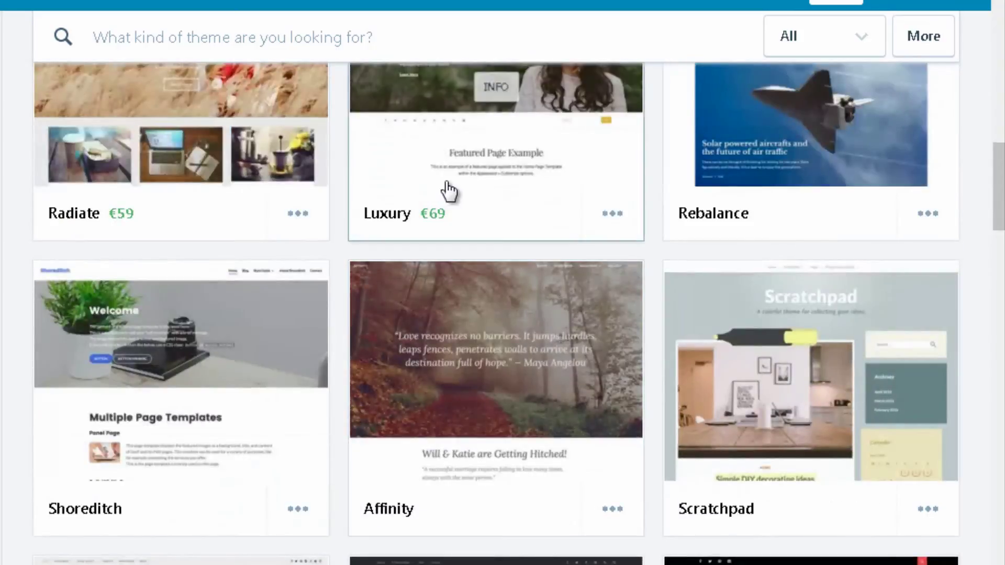
scroll(451, 189, up, 3)
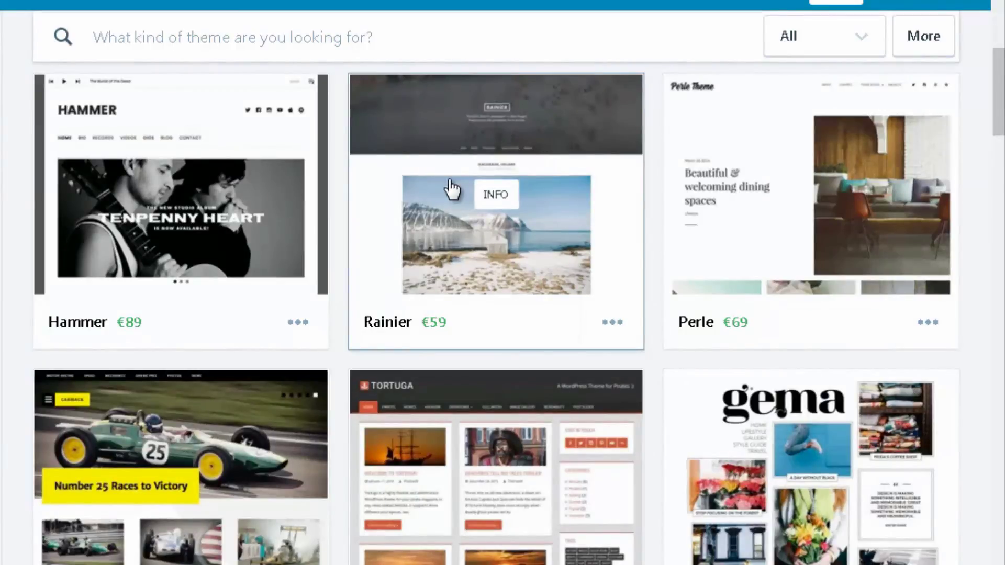
scroll(451, 189, up, 8)
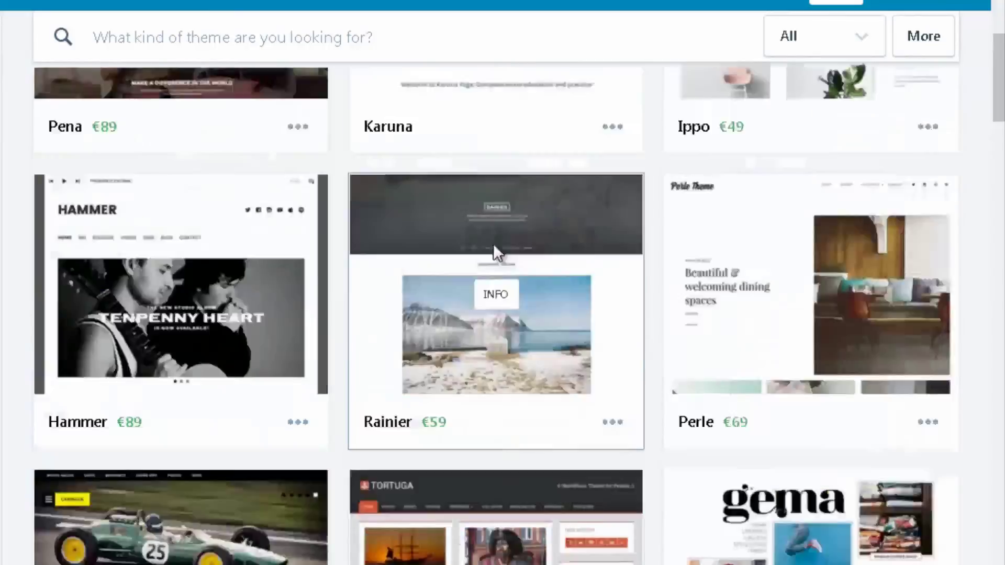
scroll(541, 361, down, 4)
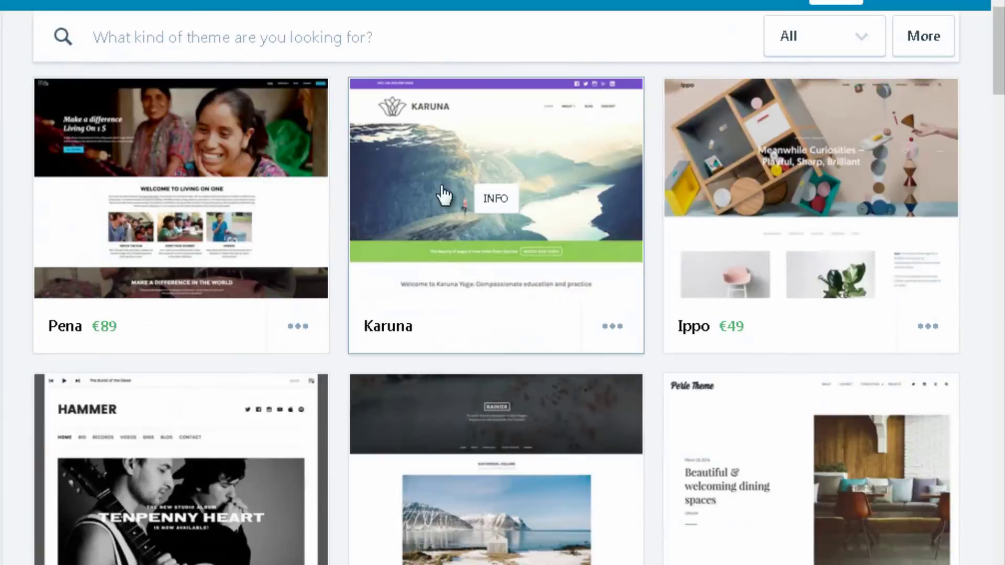
- Activate the free Karuna theme for the blog and visit the site to view the new design
click(423, 236)
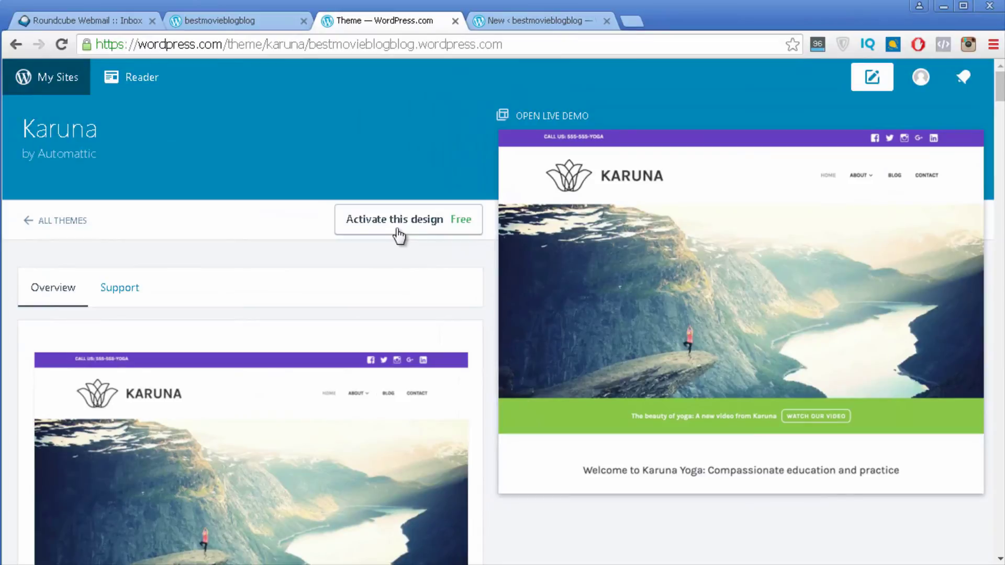
click(407, 225)
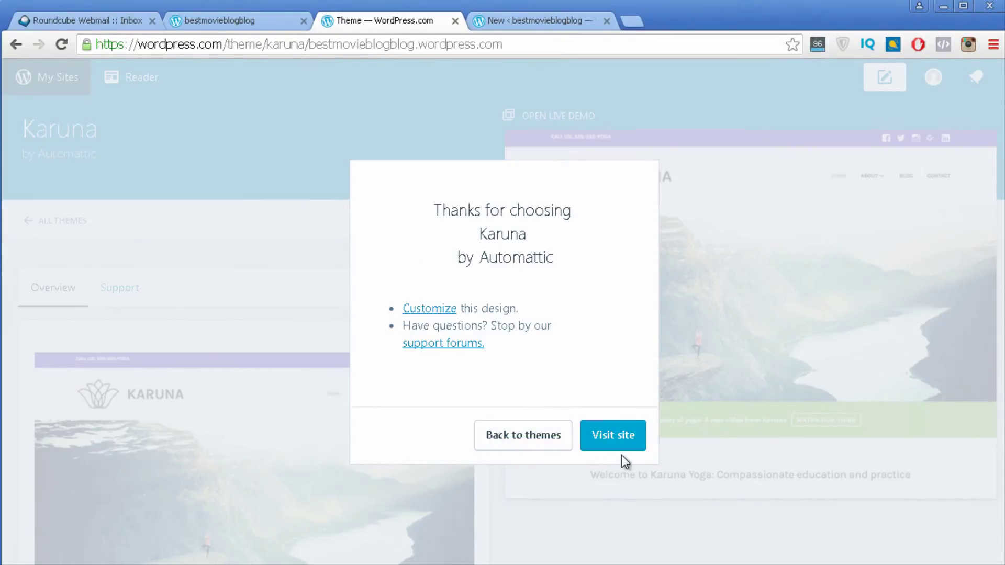
click(625, 440)
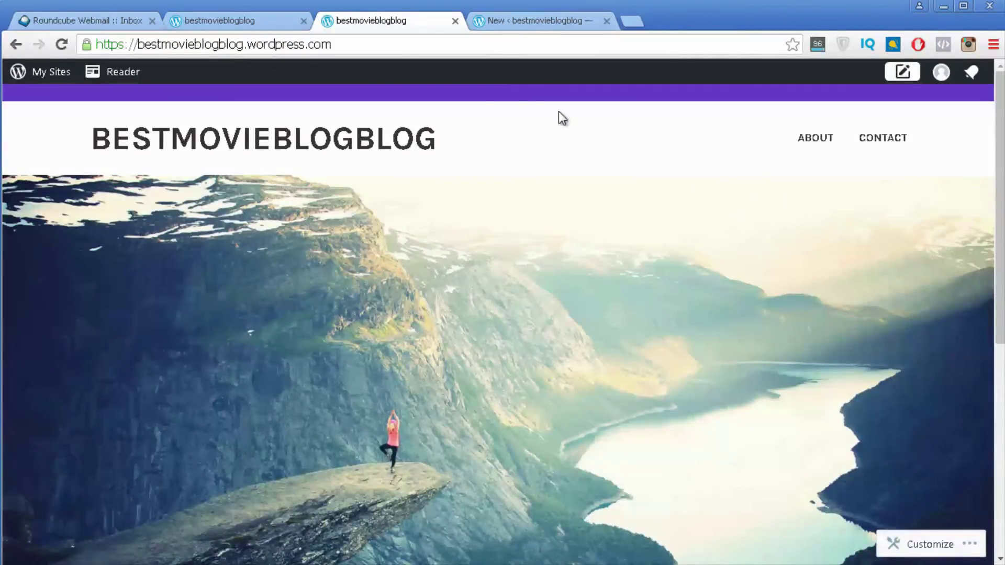
scroll(278, 227, down, 8)
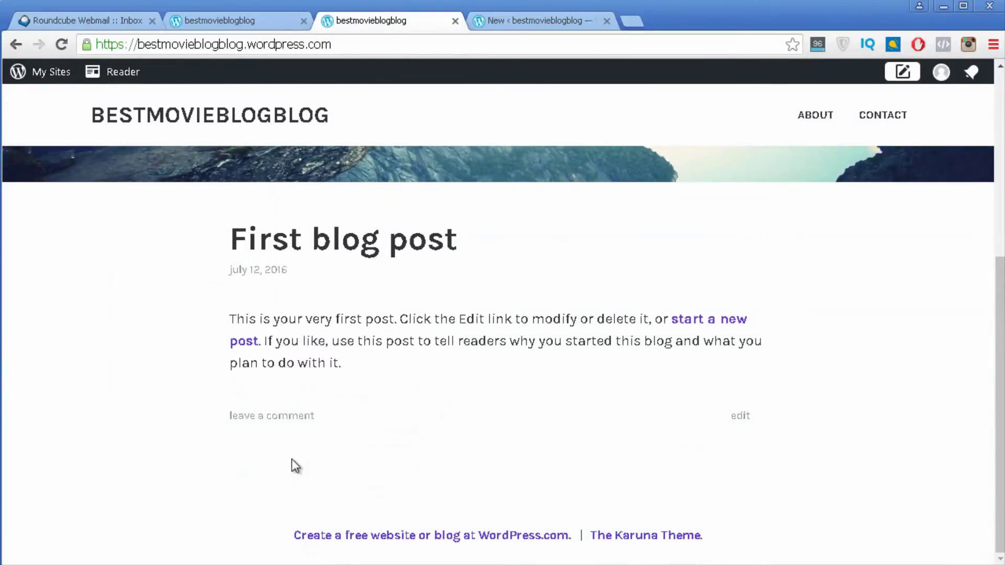
- Look over the Karuna home page, then open the blog's Menus page in a new browser tab and view it
scroll(295, 465, up, 8)
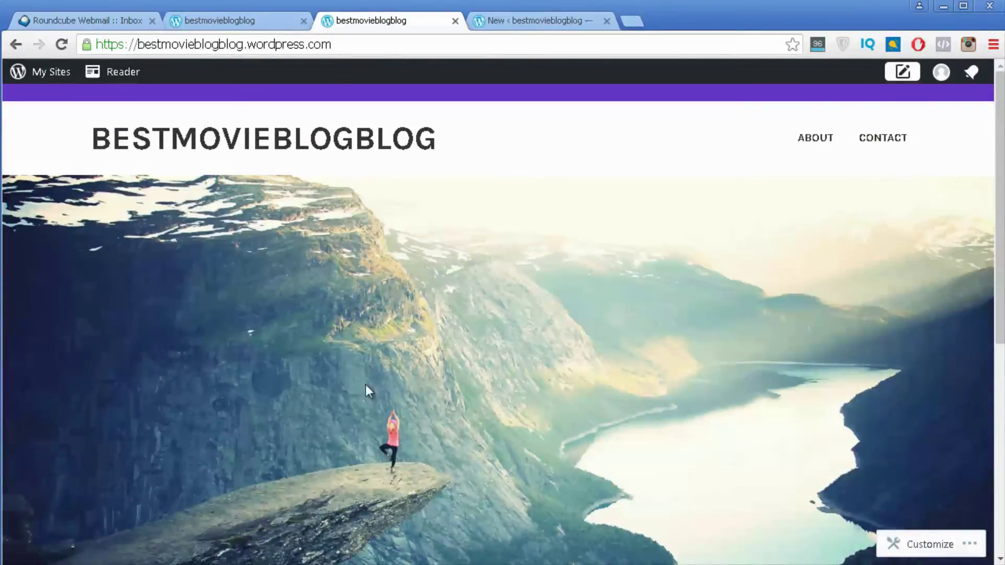
scroll(240, 299, down, 3)
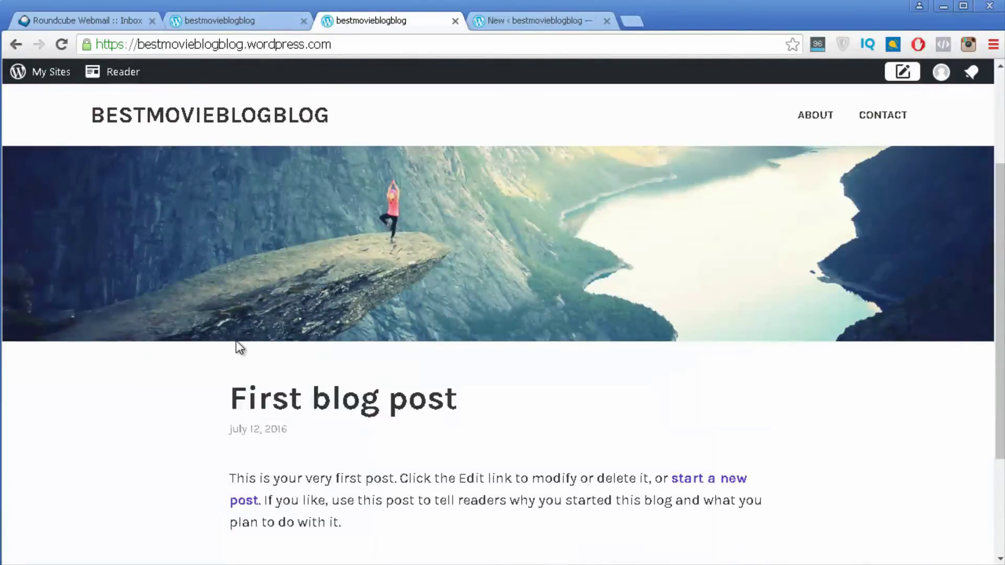
click(59, 77)
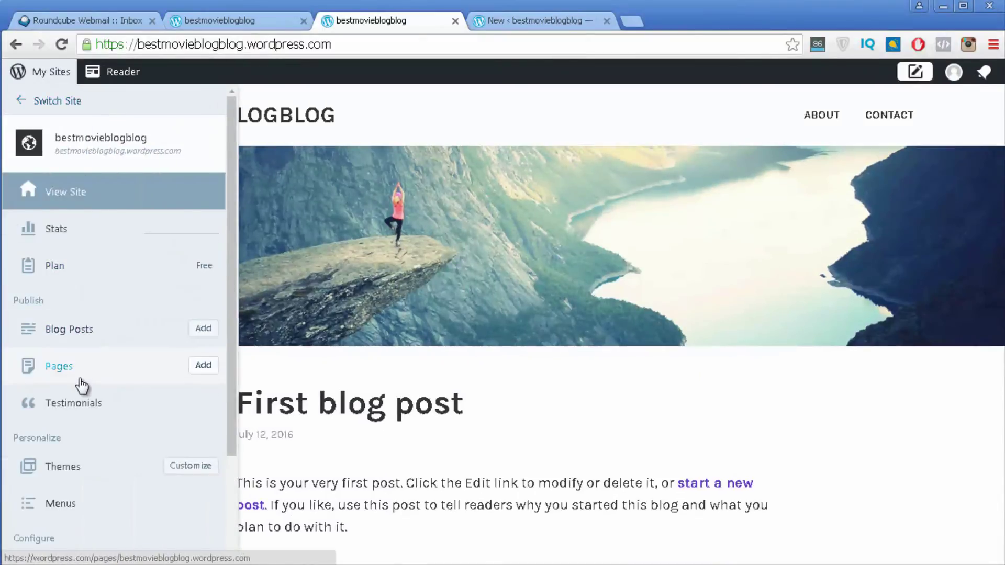
scroll(82, 380, down, 2)
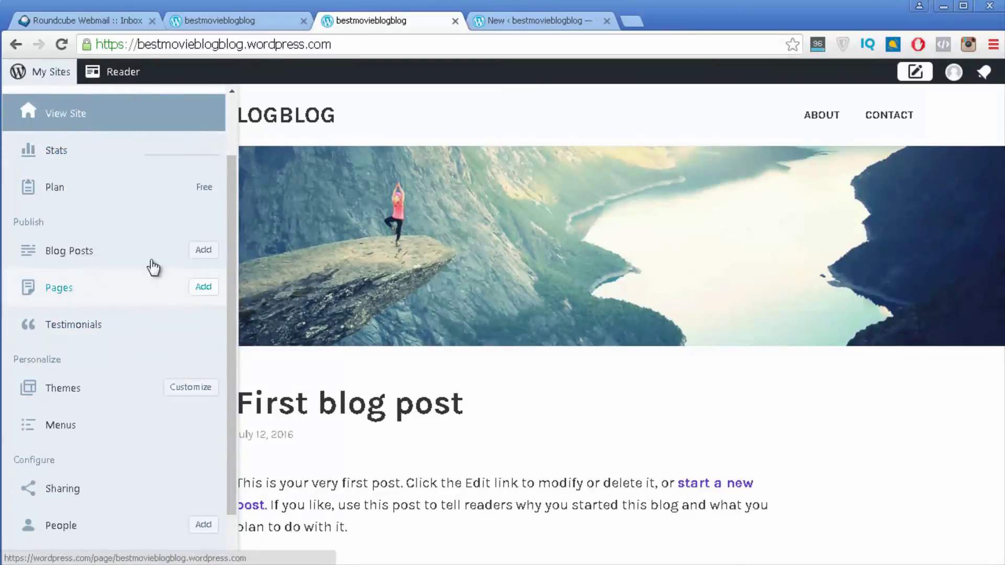
scroll(113, 220, down, 1)
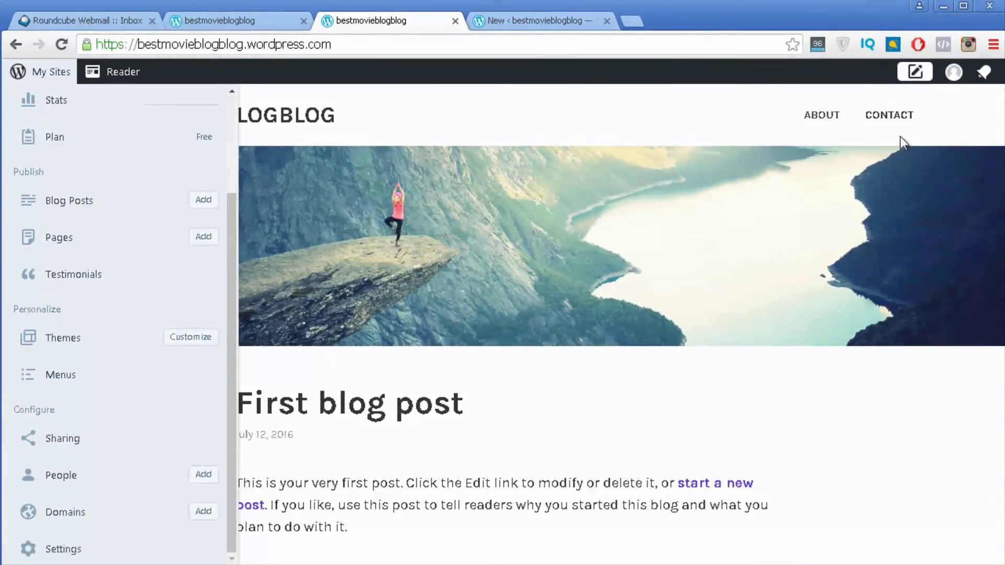
right_click(64, 384)
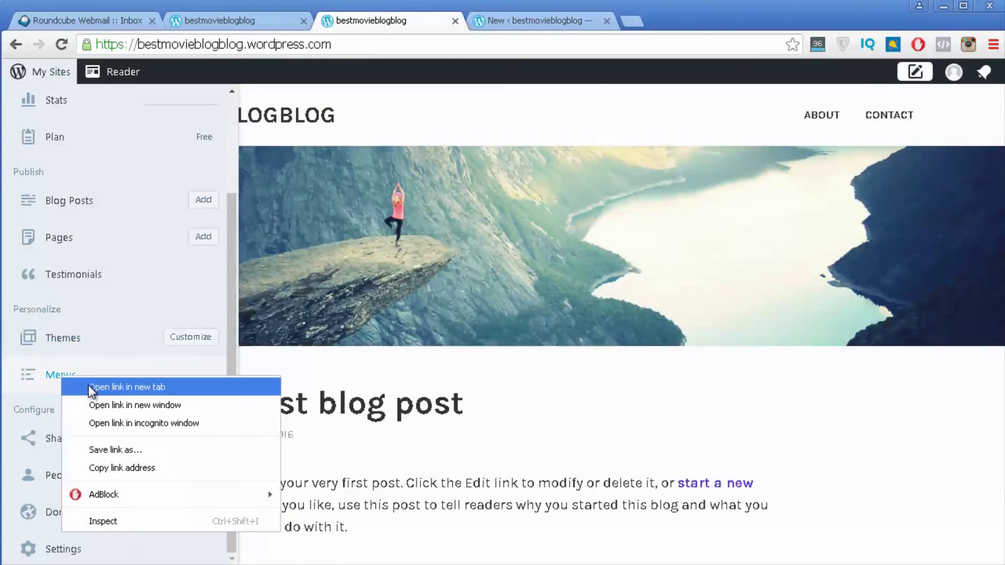
click(126, 387)
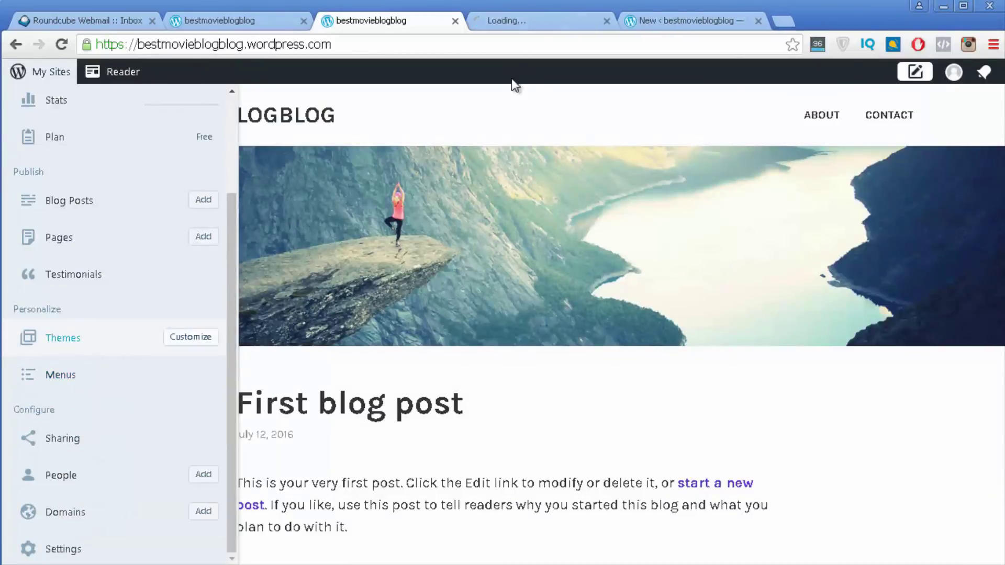
click(539, 21)
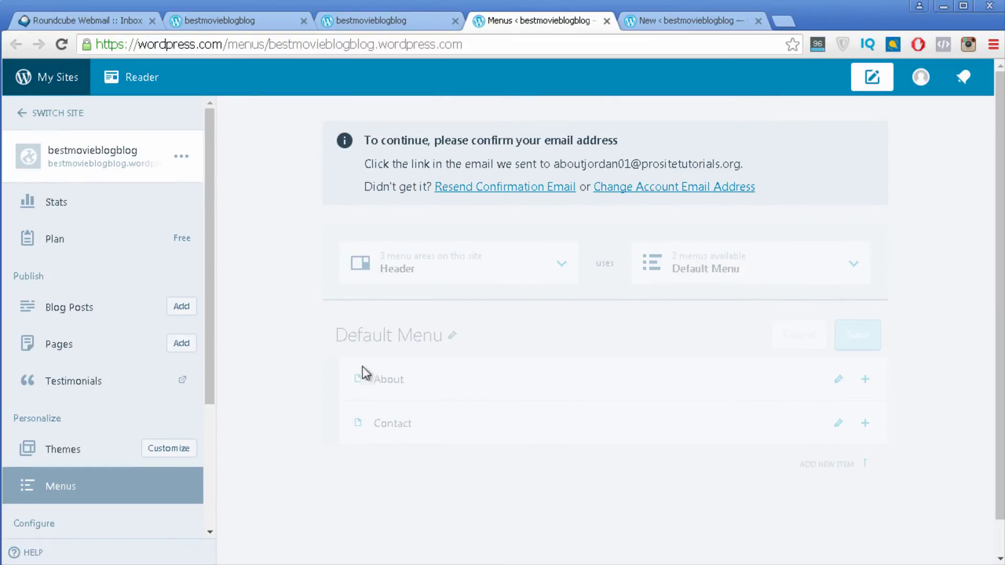
- Return to the blog's tab, open its Sharing page, and review the social networks available for publicizing posts
click(398, 24)
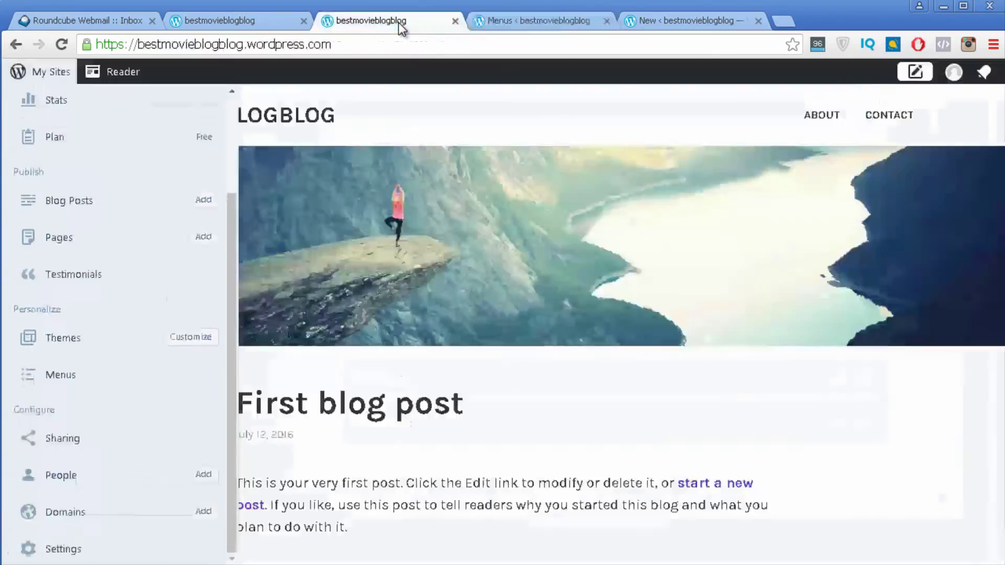
click(85, 444)
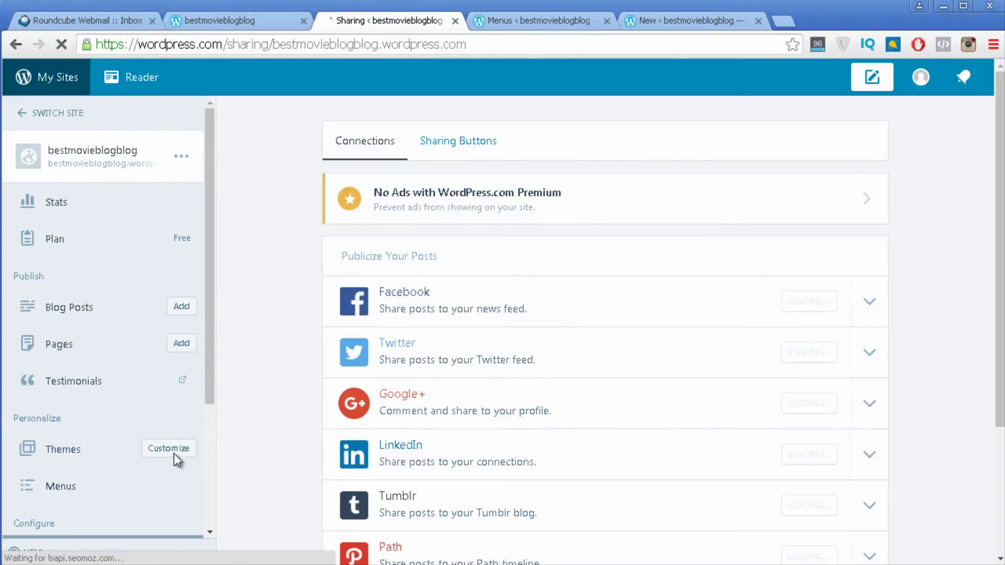
scroll(551, 341, down, 2)
scroll(173, 321, down, 3)
scroll(415, 419, up, 2)
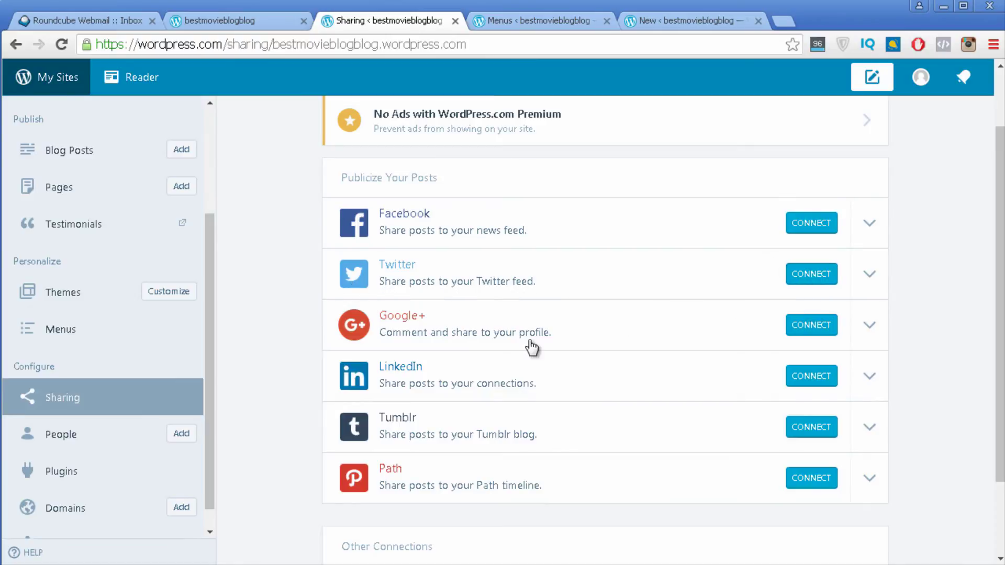
scroll(523, 479, down, 2)
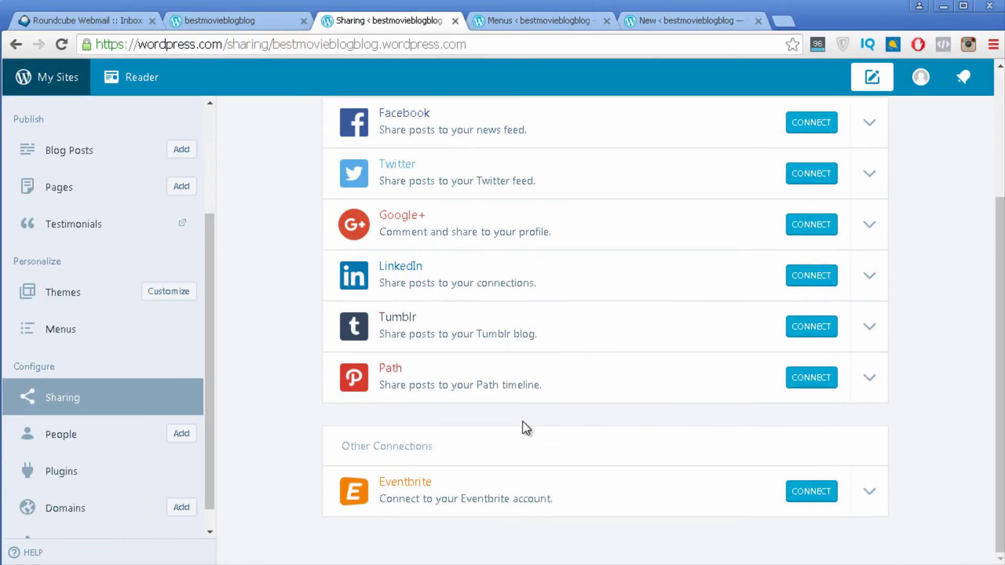
scroll(449, 107, up, 4)
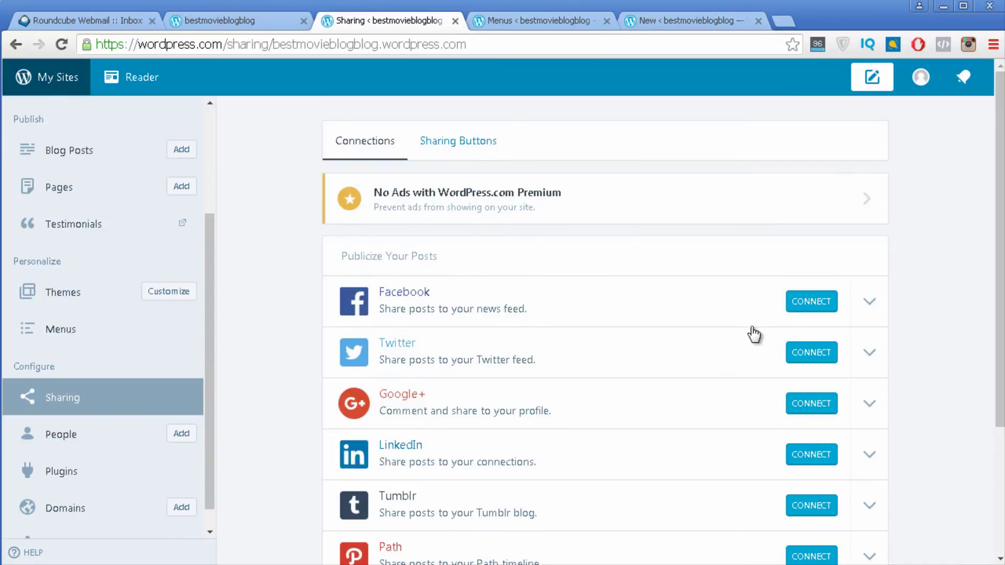
- Switch to the other blog tab and open the People page to view the site's team
click(256, 26)
scroll(175, 168, down, 2)
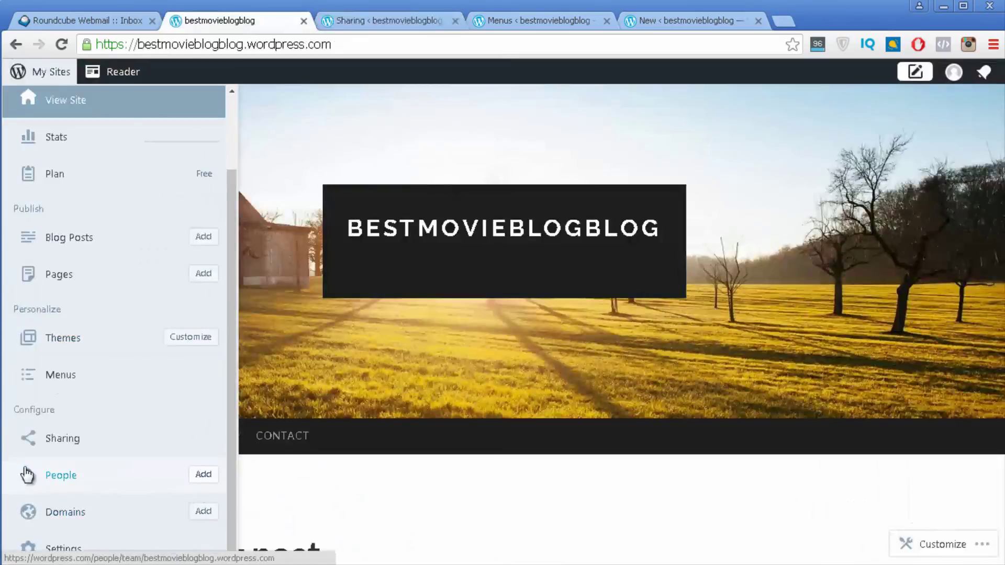
click(89, 476)
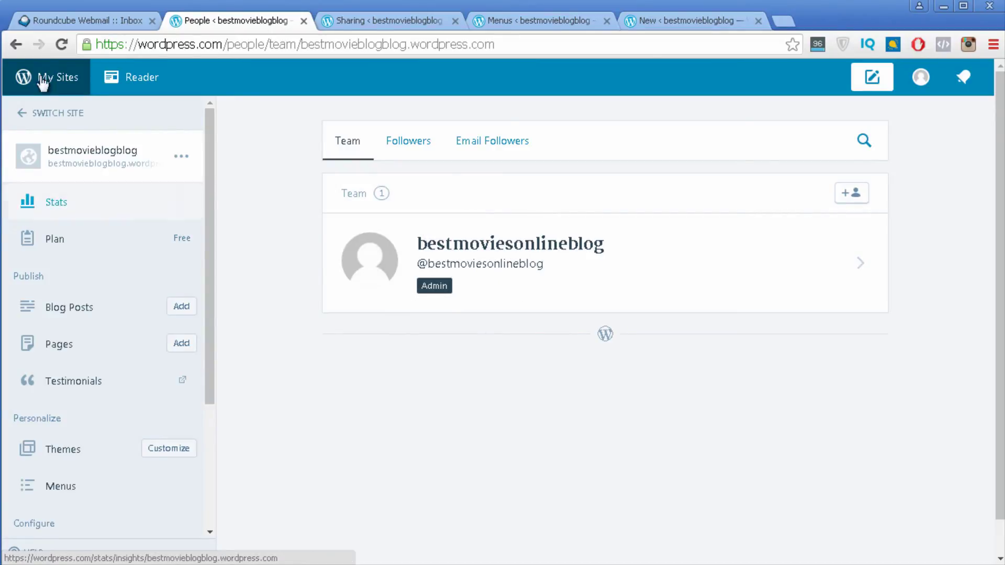
- Load the blog's home page, bestmovieblogblog.wordpress.com, in the browser tab showing Menus
click(373, 22)
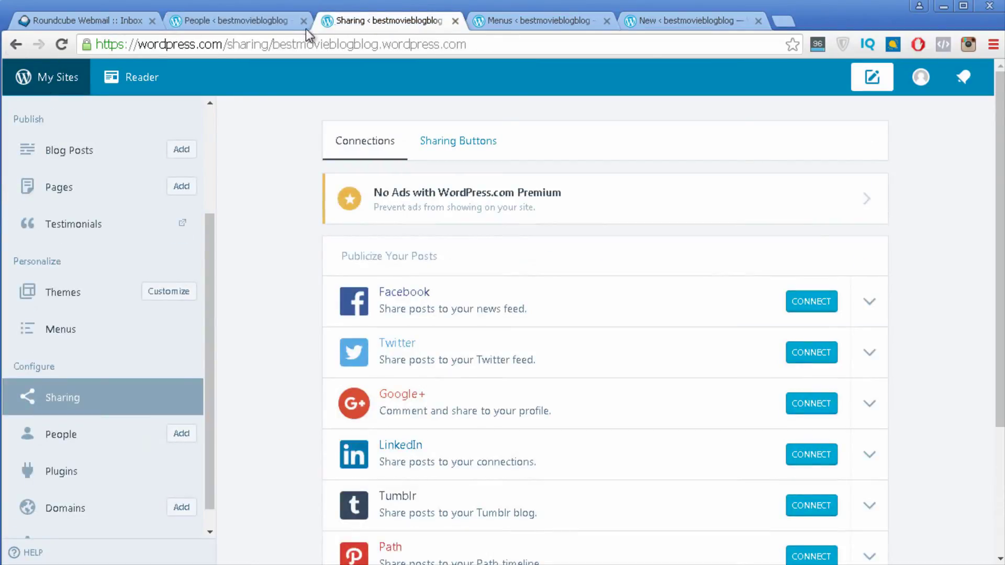
click(550, 23)
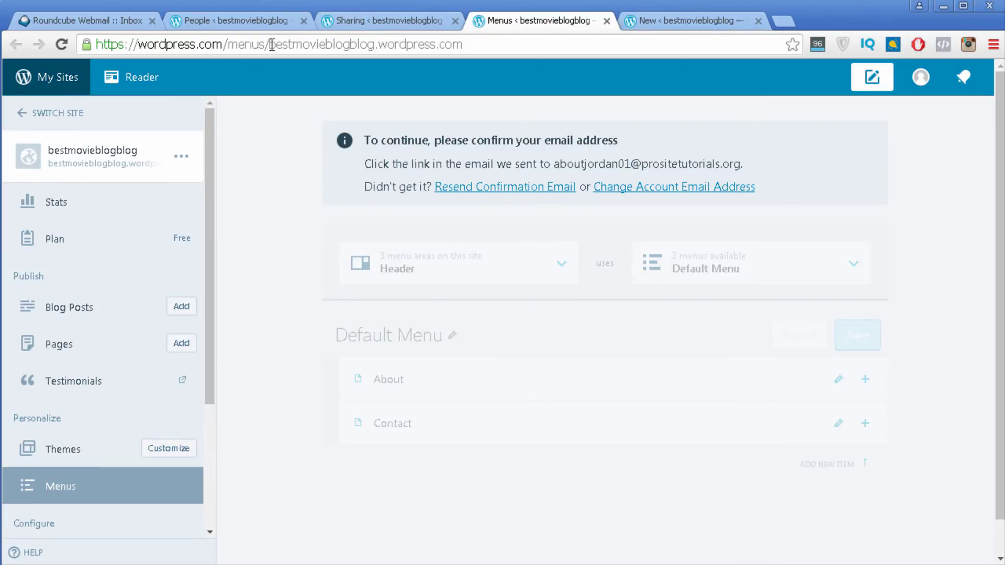
drag(272, 45, 58, 46)
key(BackSpace)
key(Return)
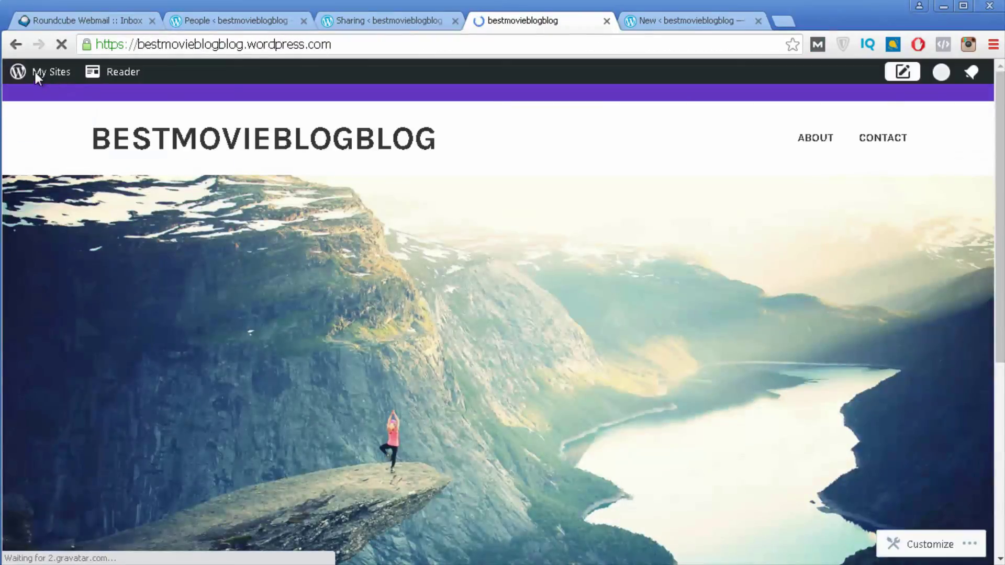
- View the blog's domain management page, then open the general site settings
click(34, 72)
scroll(118, 255, down, 3)
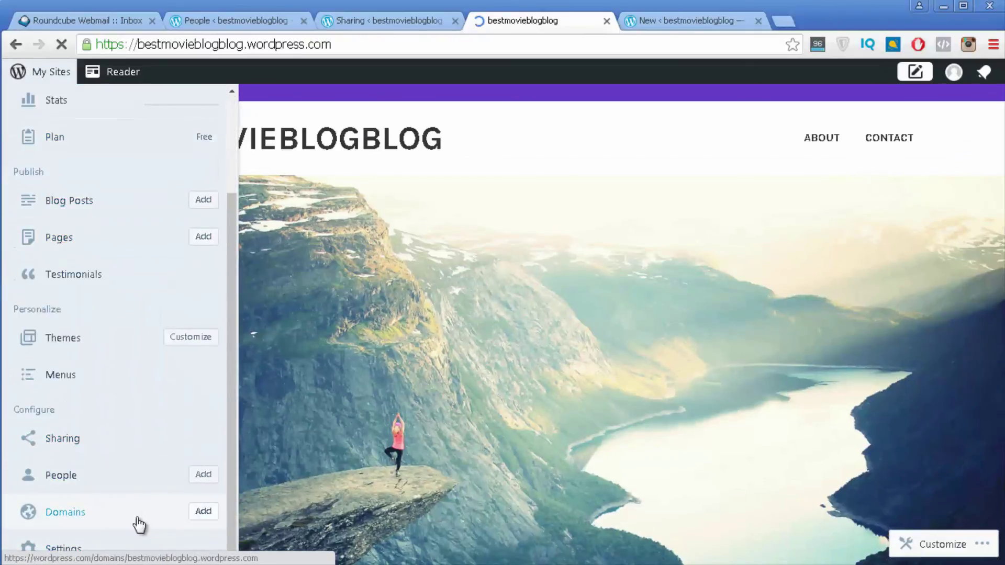
click(92, 514)
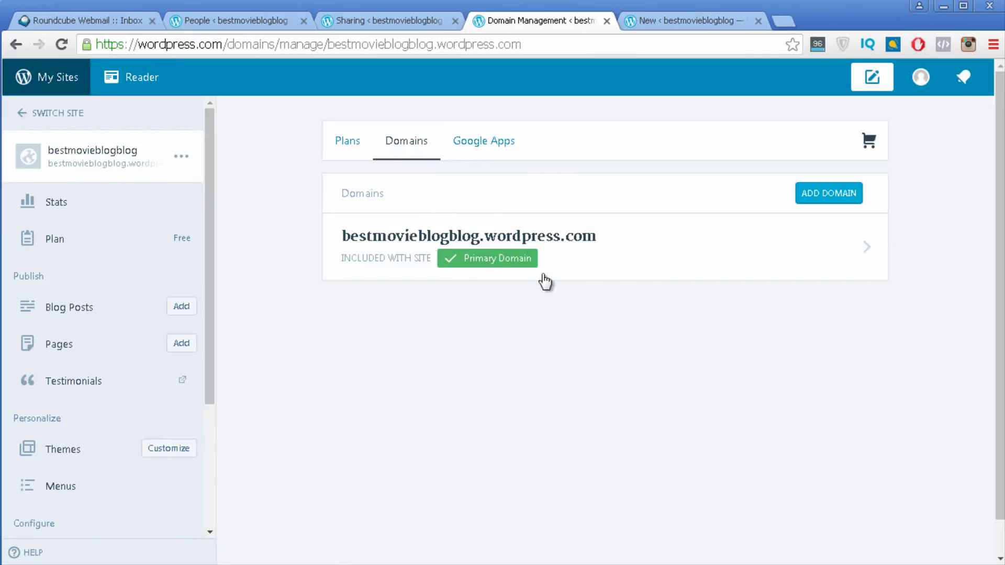
scroll(74, 444, down, 5)
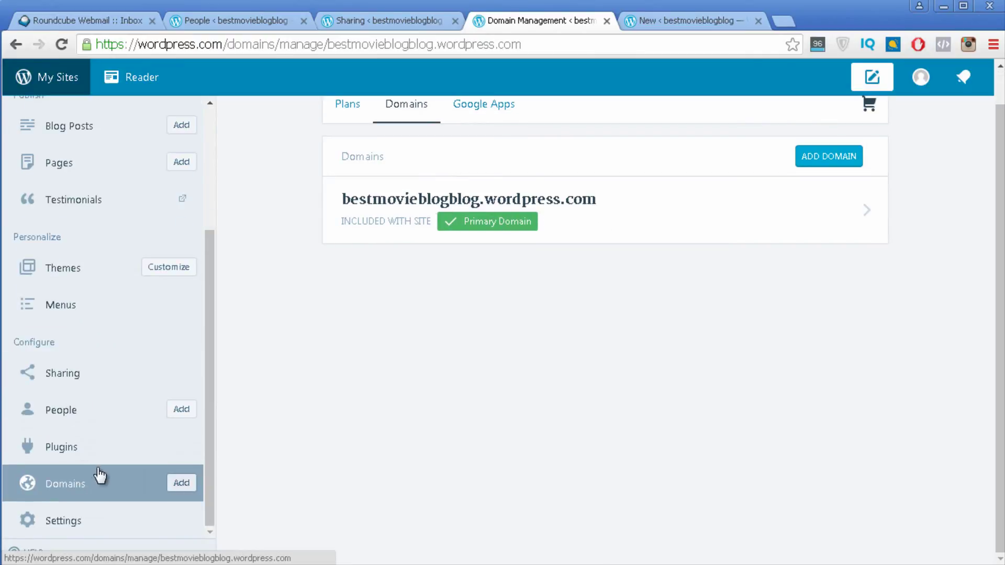
click(100, 532)
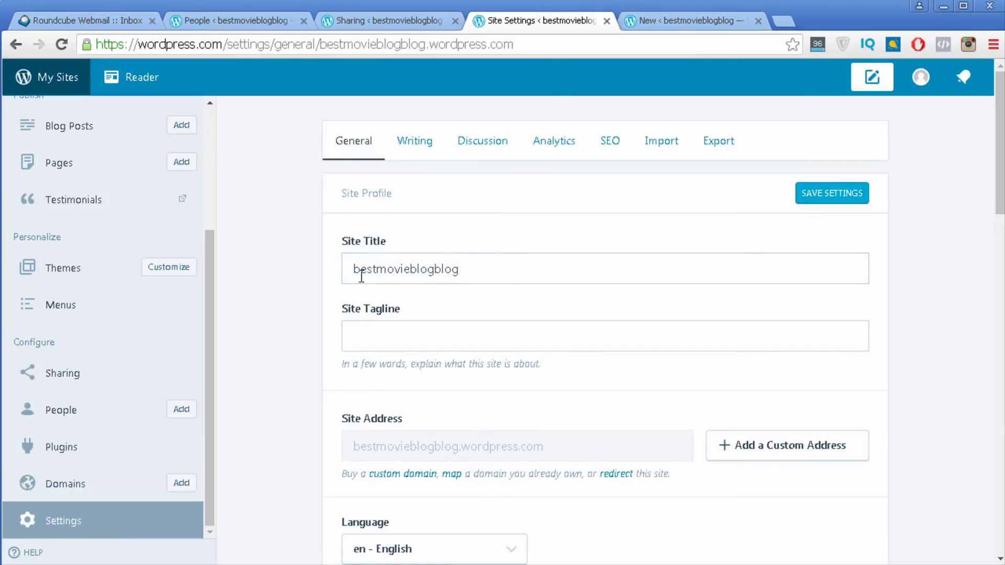
- Load the blog's home page in the Sharing tab, look at the site title there, and return to Site Settings
click(384, 21)
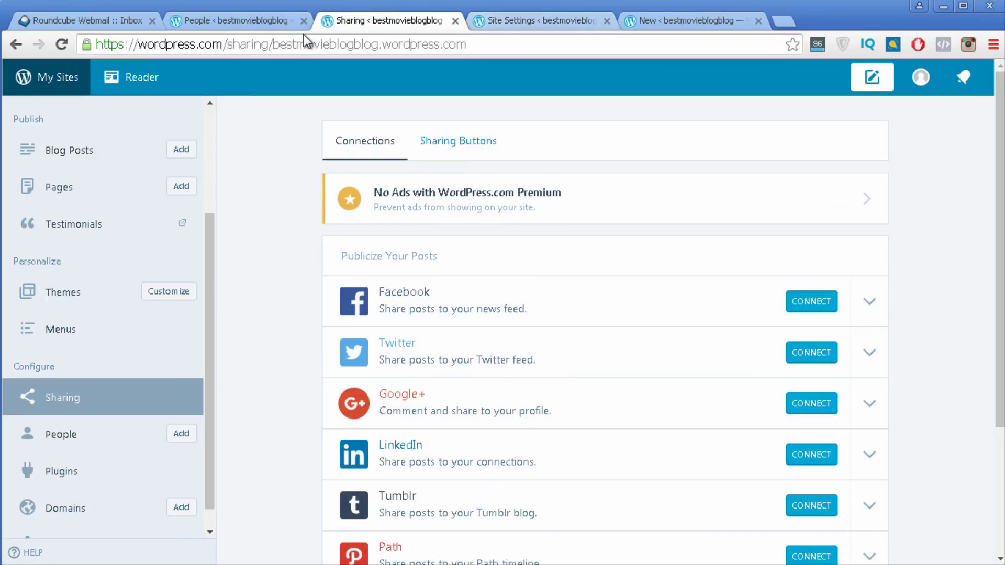
drag(271, 44, 68, 56)
key(BackSpace)
key(Delete)
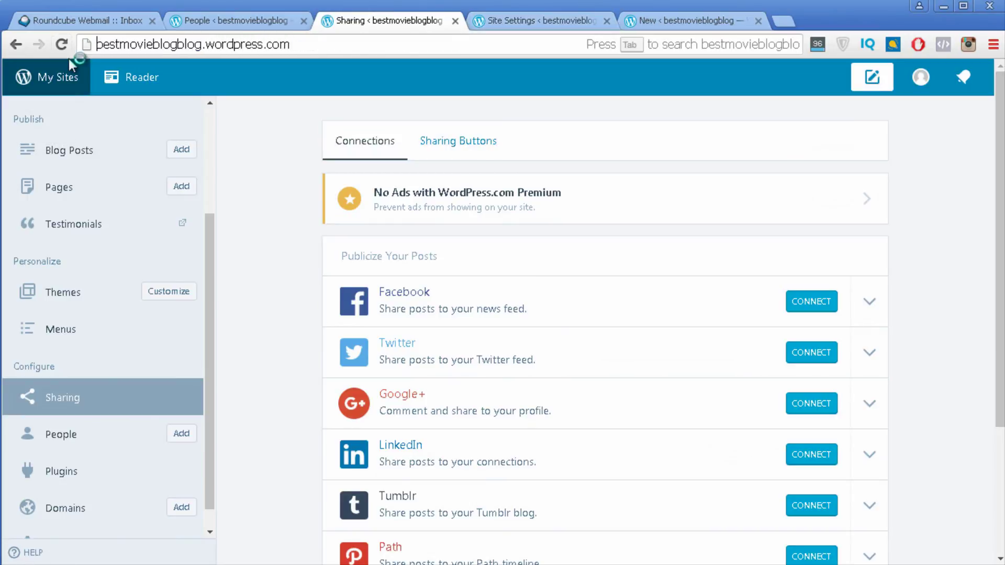
key(Return)
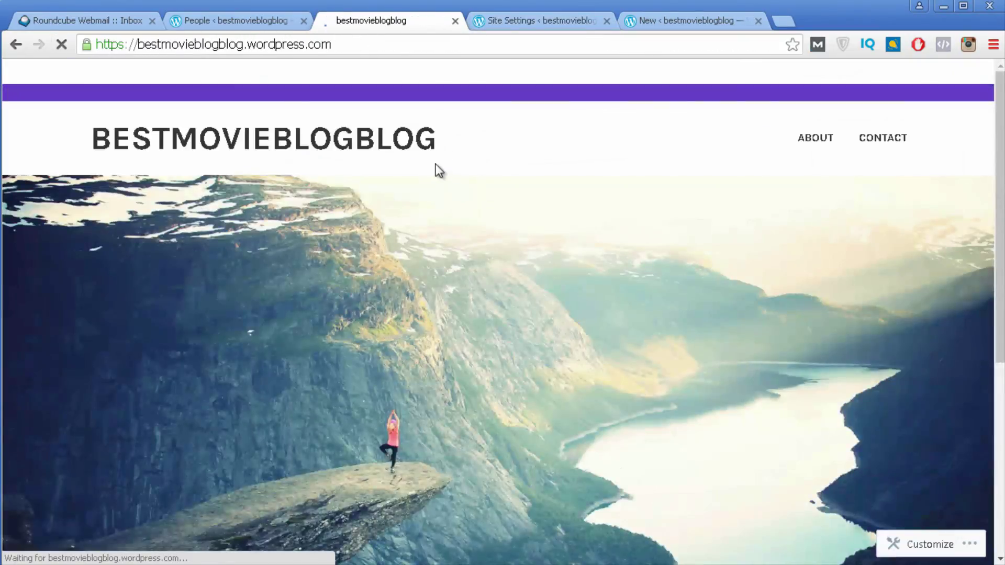
click(416, 145)
click(551, 24)
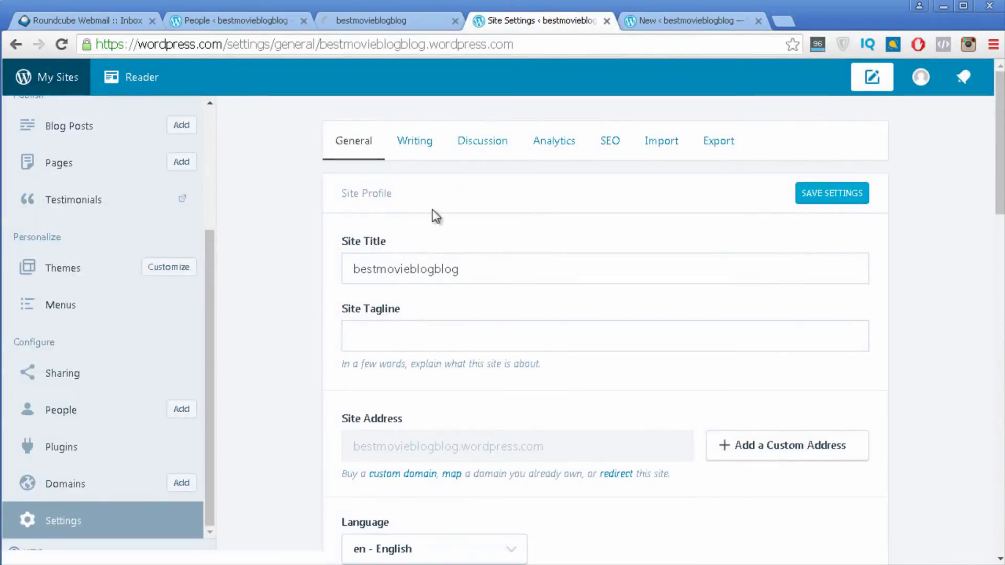
- Set the site title to "Best Movie Blog" in the general settings
click(377, 269)
double_click(377, 270)
text(Be)
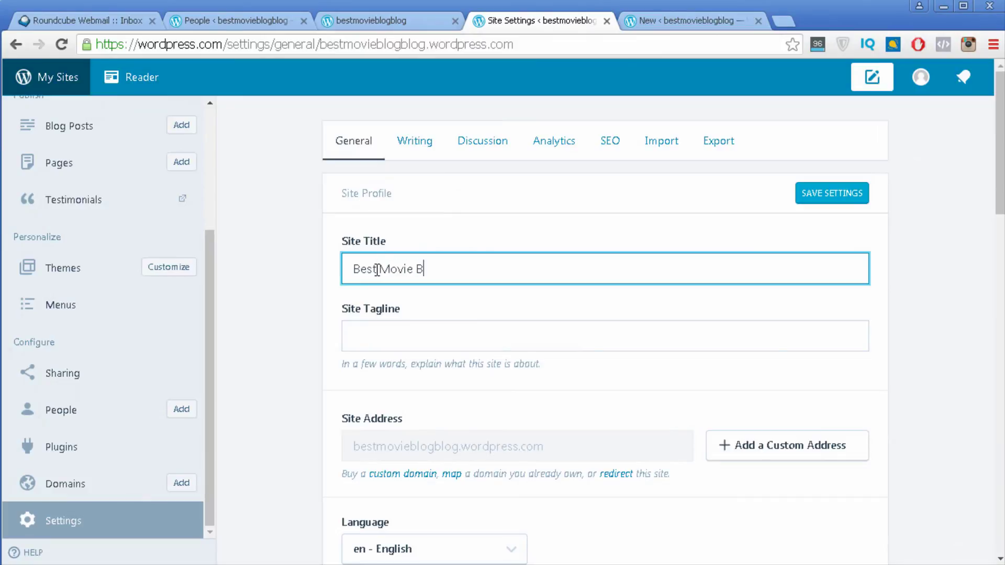
scroll(467, 349, down, 3)
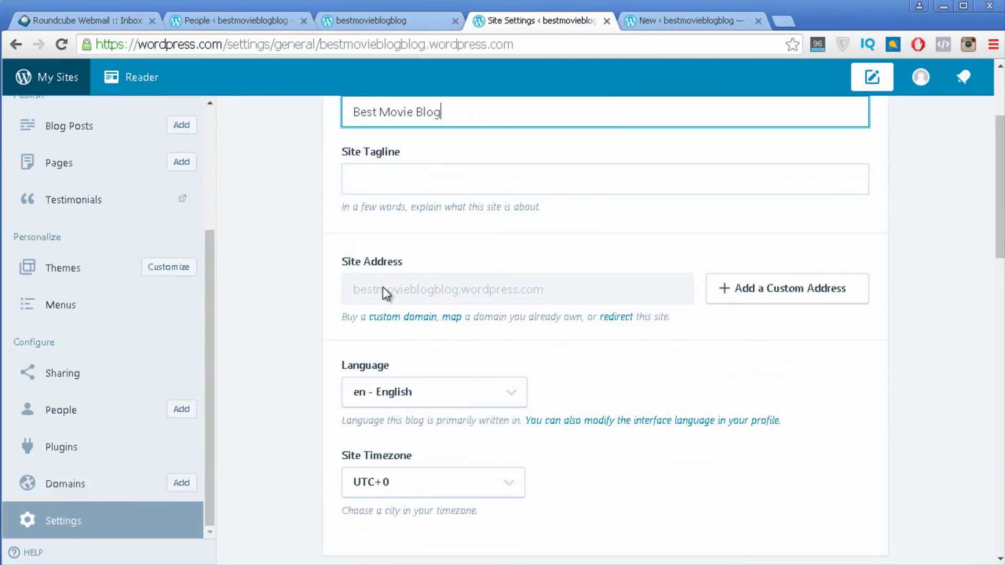
- Check the header on the blog's home page, then enter "great videos" as the site tagline in the general settings
click(395, 24)
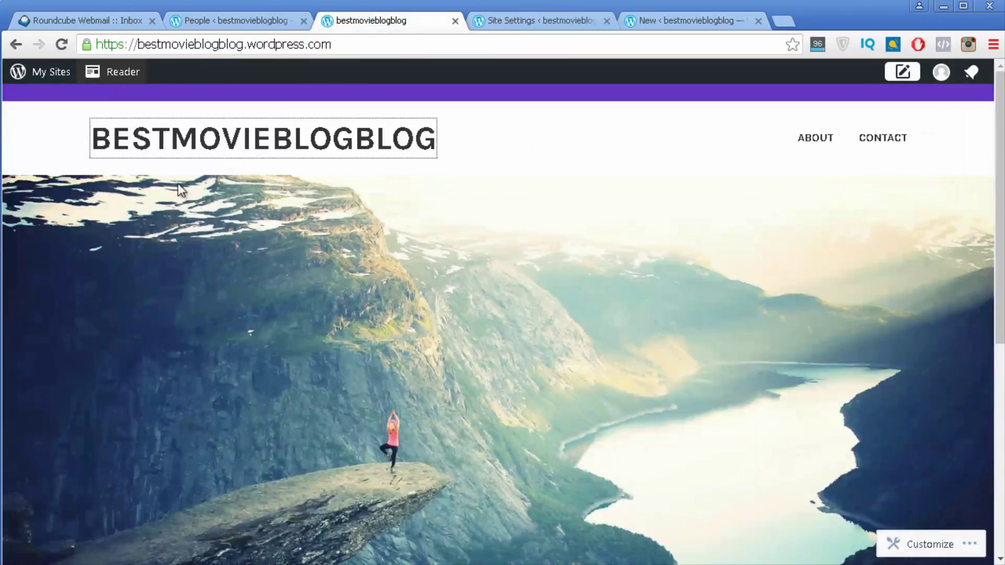
click(530, 23)
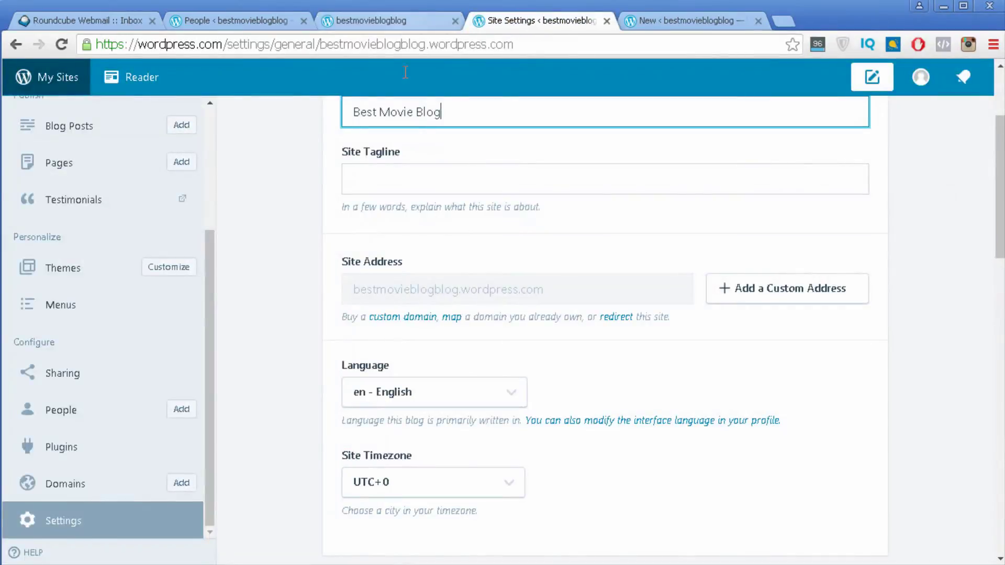
click(522, 169)
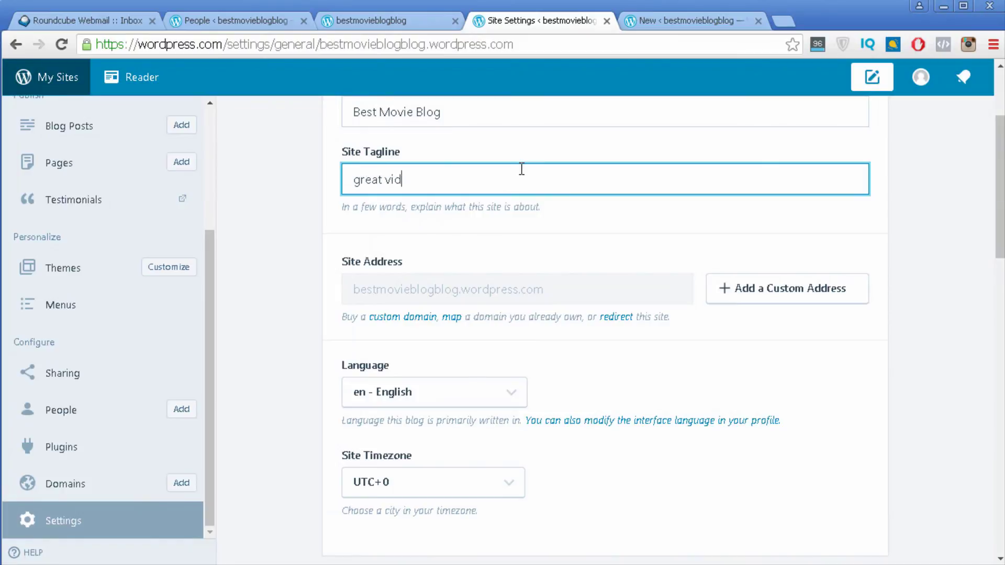
- Review the site address, language, timezone, privacy and footer credit options in the general settings
scroll(459, 195, down, 2)
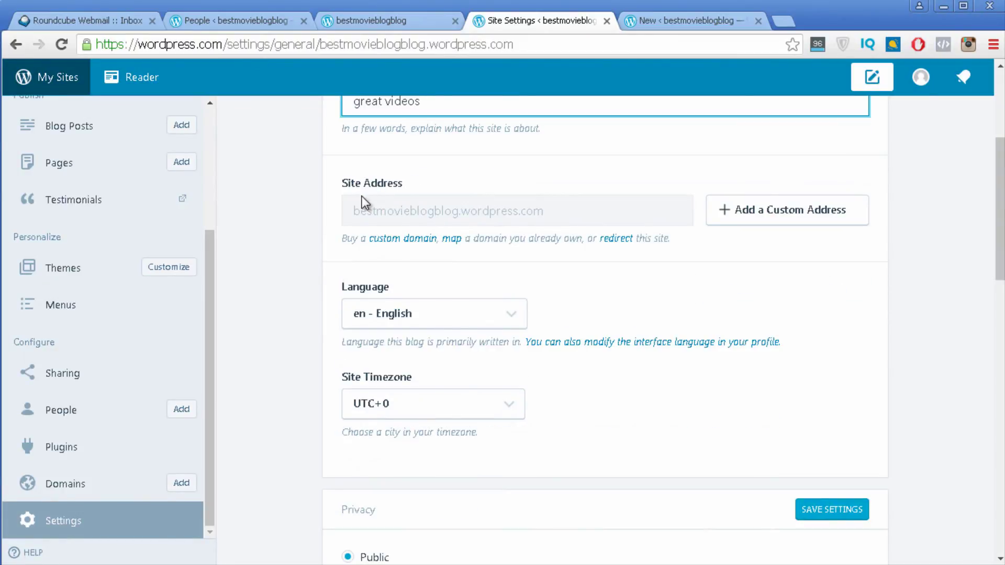
scroll(720, 233, down, 2)
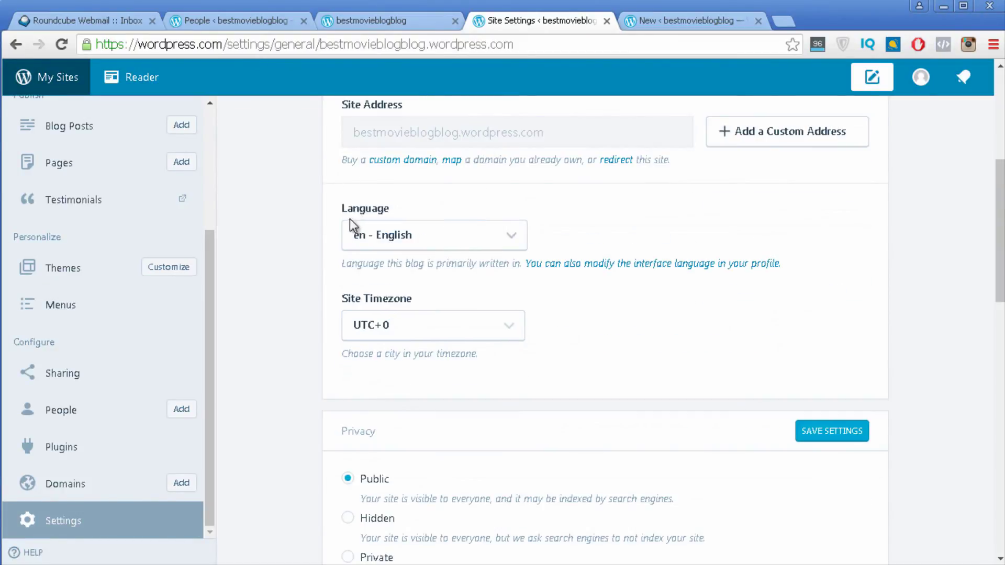
scroll(350, 225, down, 2)
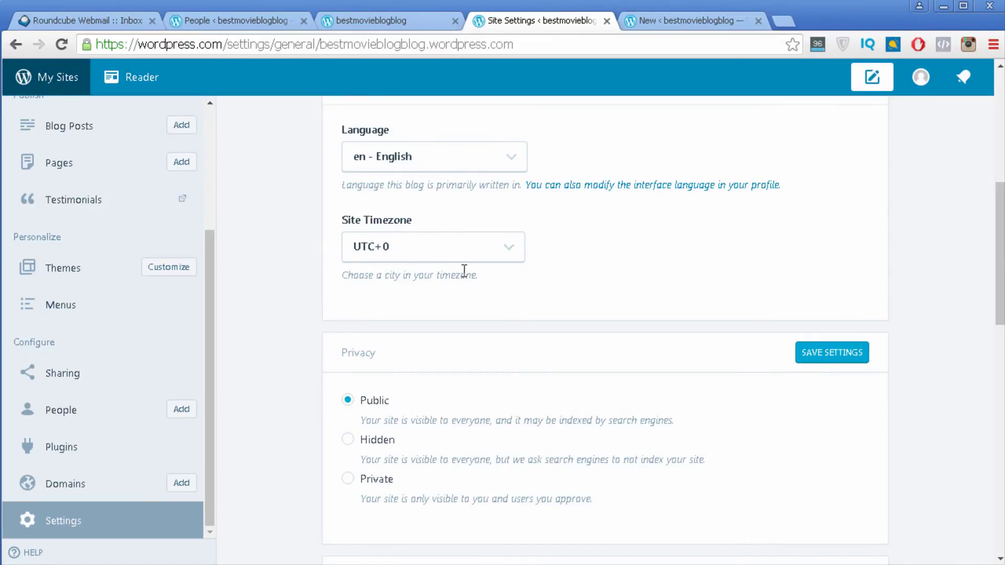
scroll(421, 293, down, 6)
scroll(420, 293, up, 3)
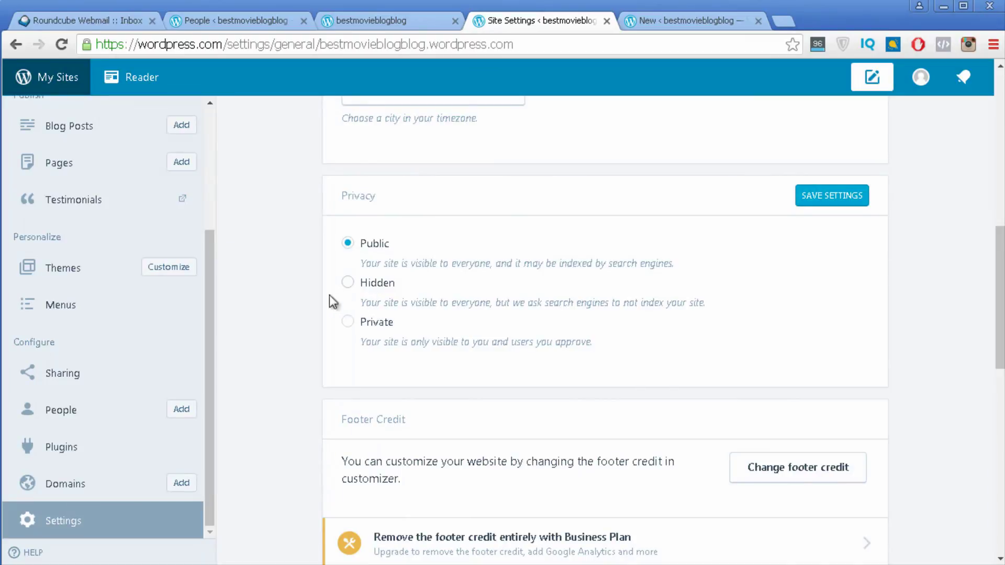
- Review the related posts, site address, start over and delete site options, and save the general settings
scroll(434, 346, down, 5)
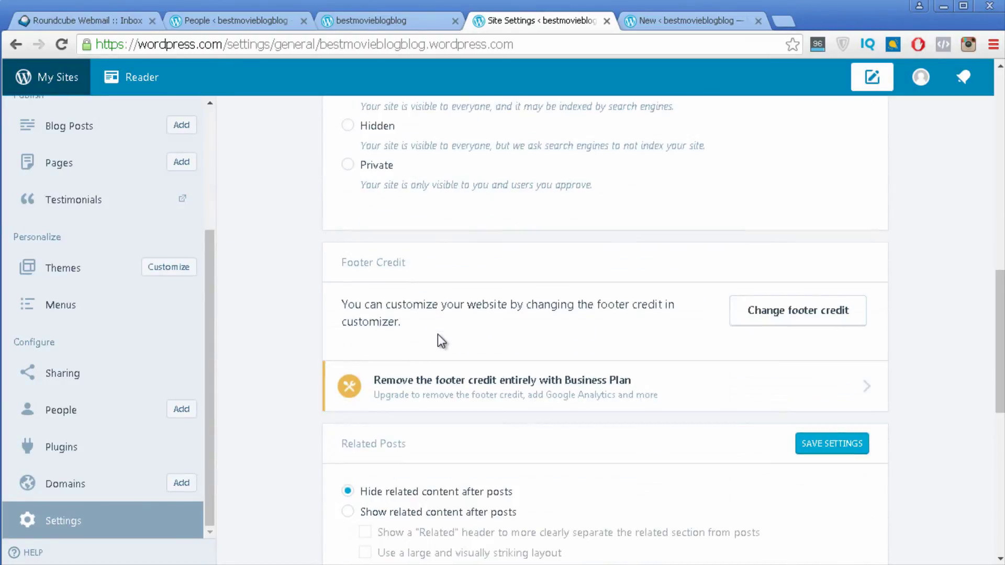
scroll(451, 331, down, 2)
scroll(514, 288, down, 4)
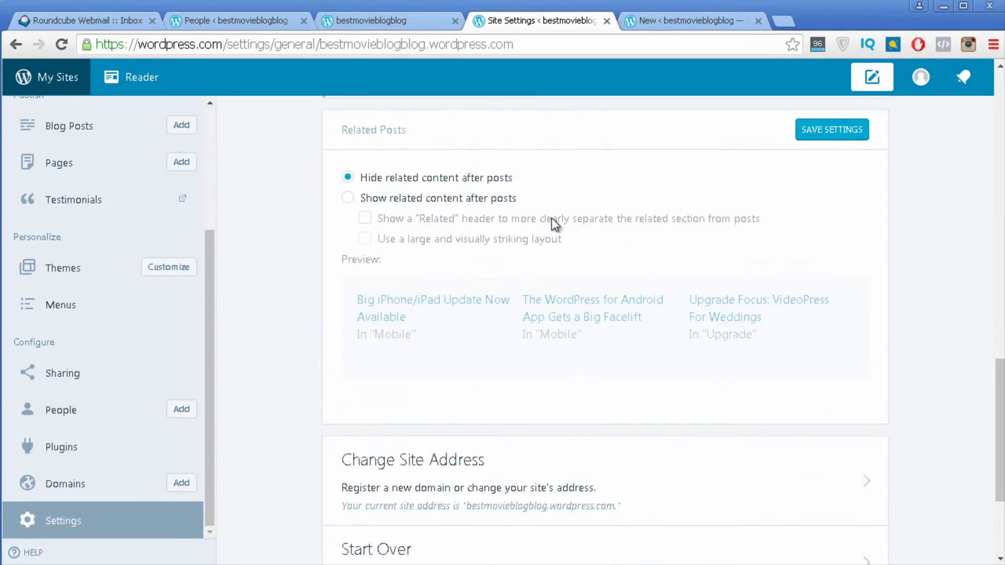
scroll(574, 160, up, 4)
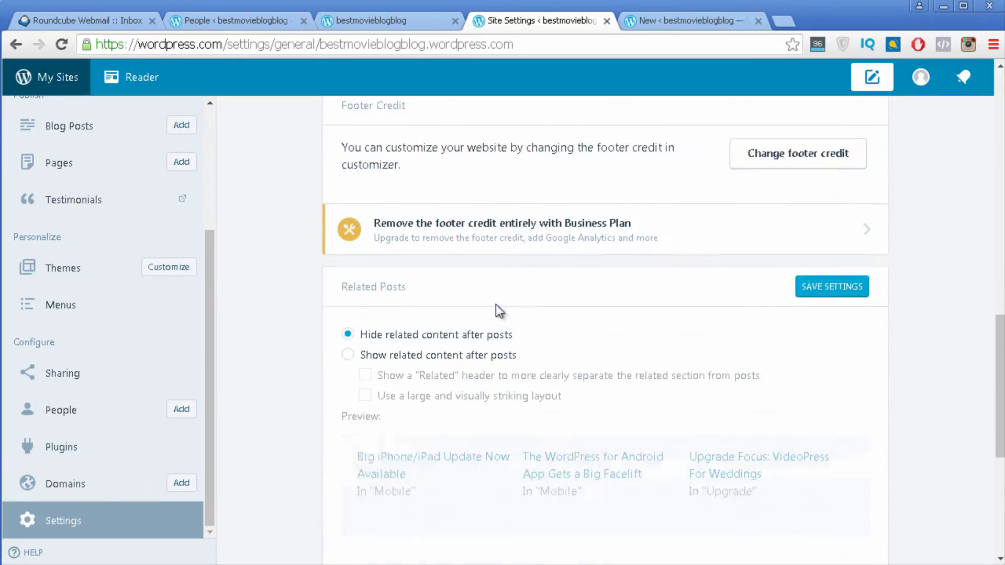
scroll(498, 307, down, 6)
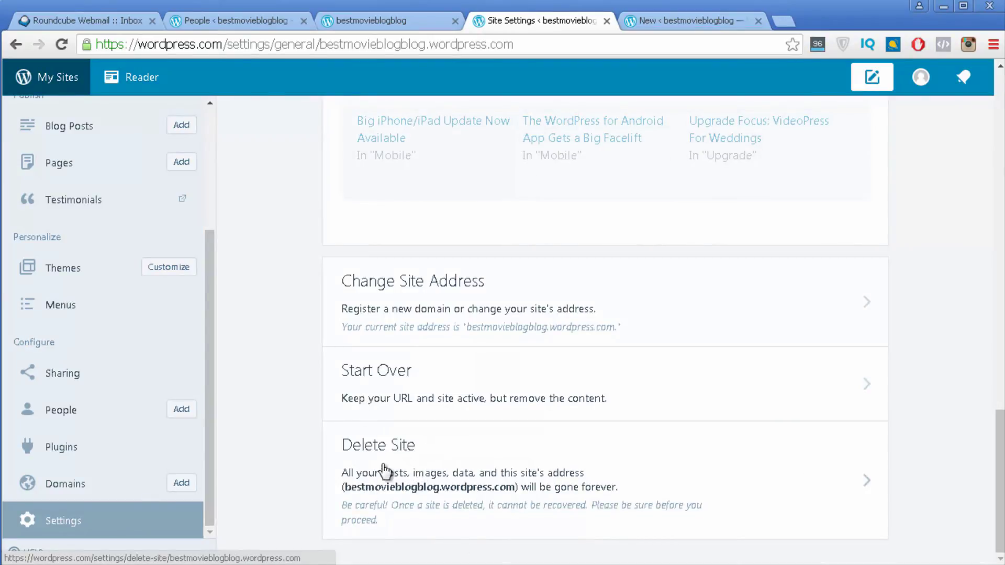
scroll(557, 429, up, 7)
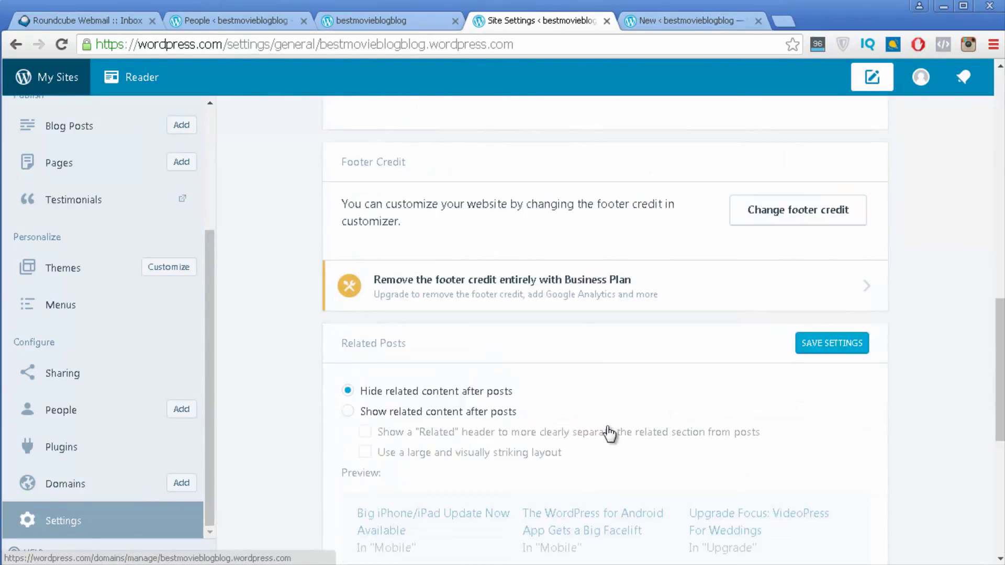
click(854, 343)
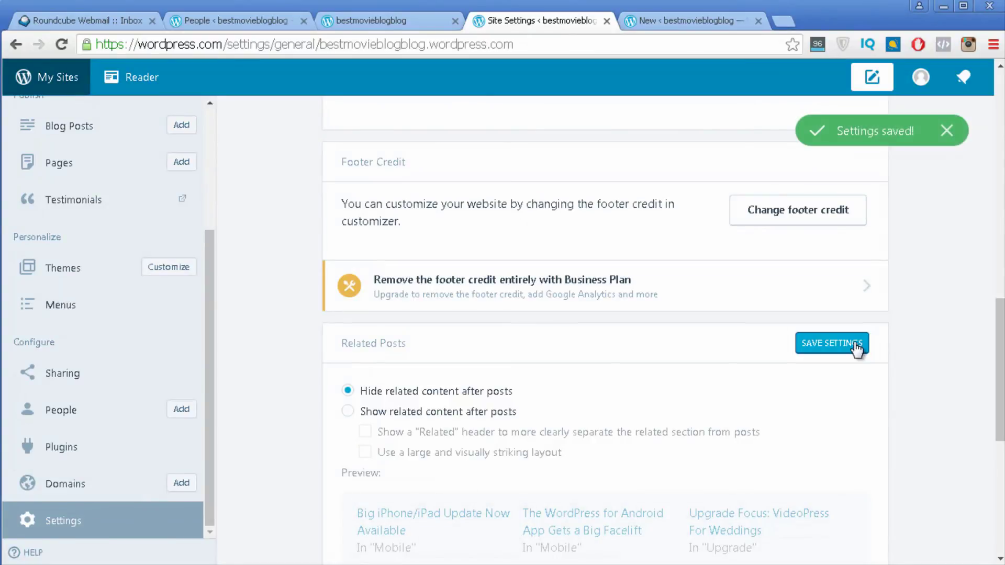
- Check the footer credit on the blog's home page and return to the Footer Credit section of Site Settings
scroll(595, 144, up, 1)
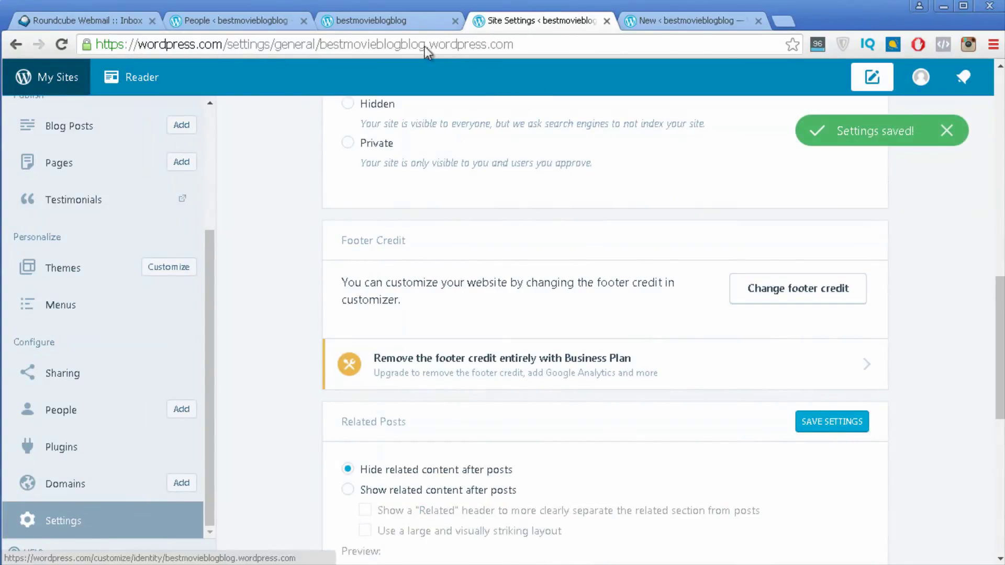
click(385, 20)
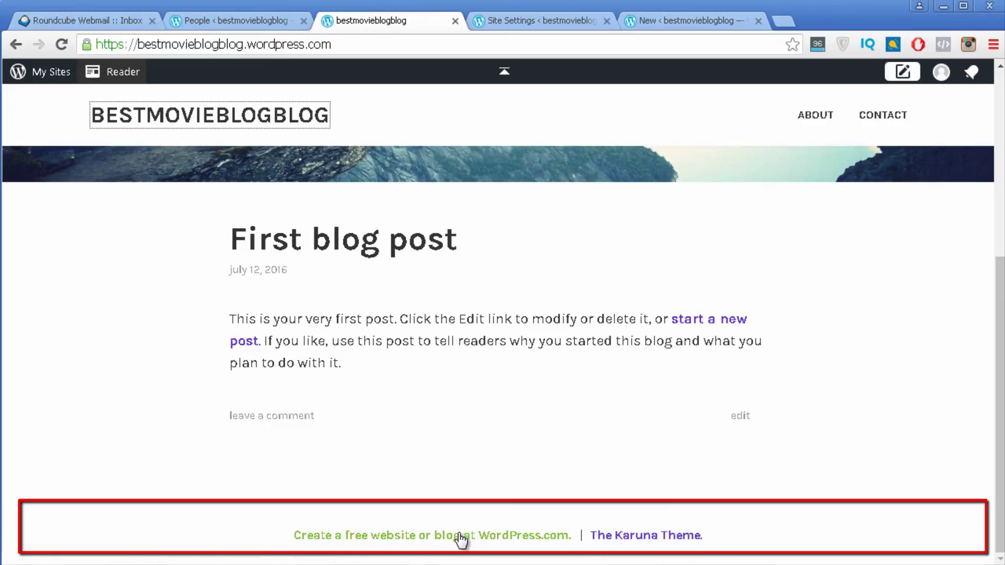
click(544, 8)
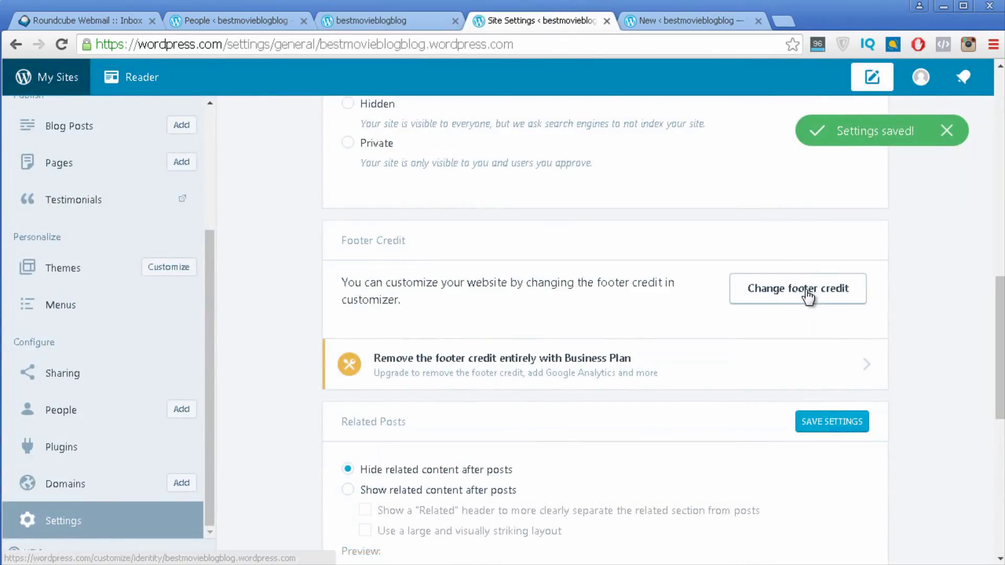
- Reload the blog's home page and check the site title and tagline in its header
click(382, 20)
key(F5)
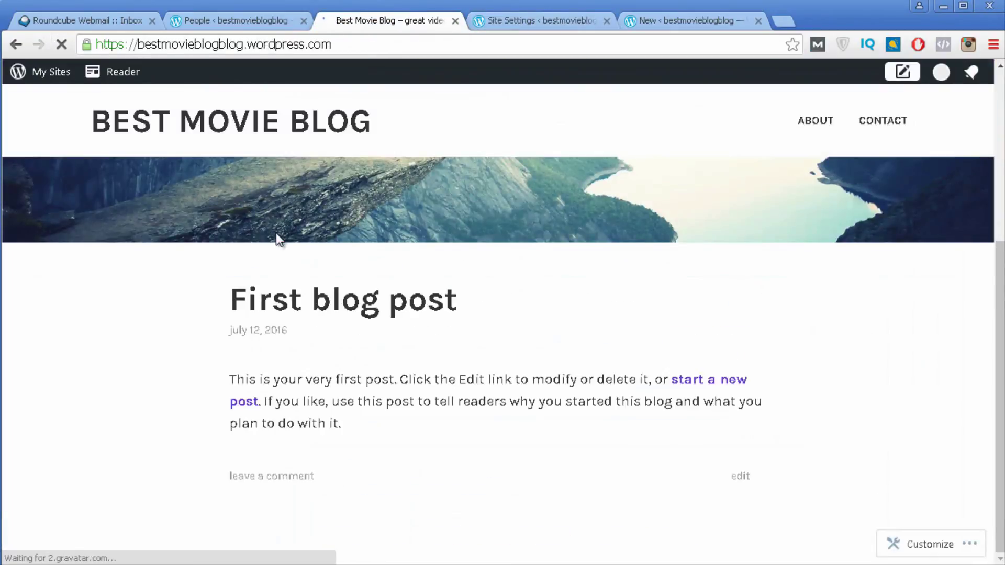
scroll(285, 229, up, 5)
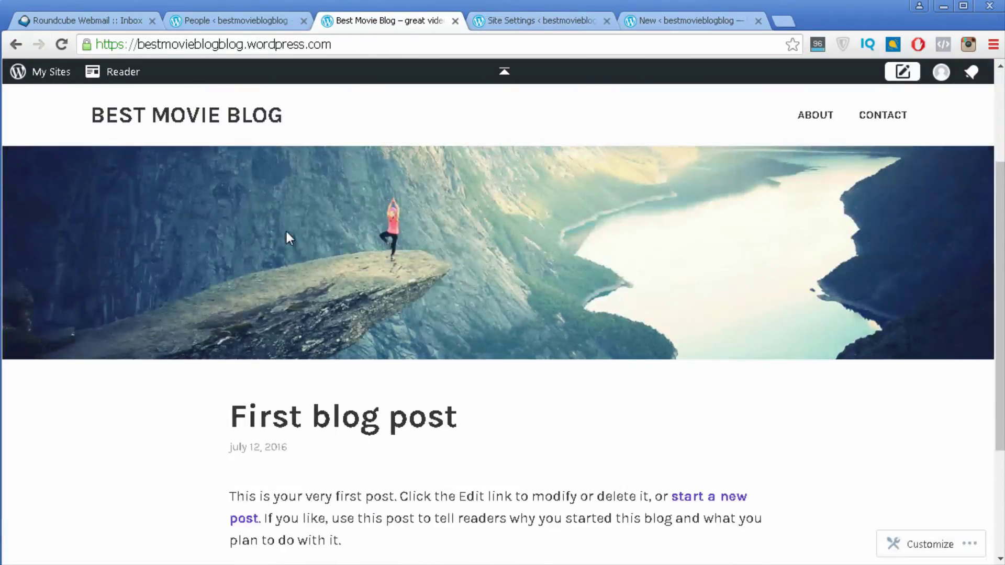
key(F5)
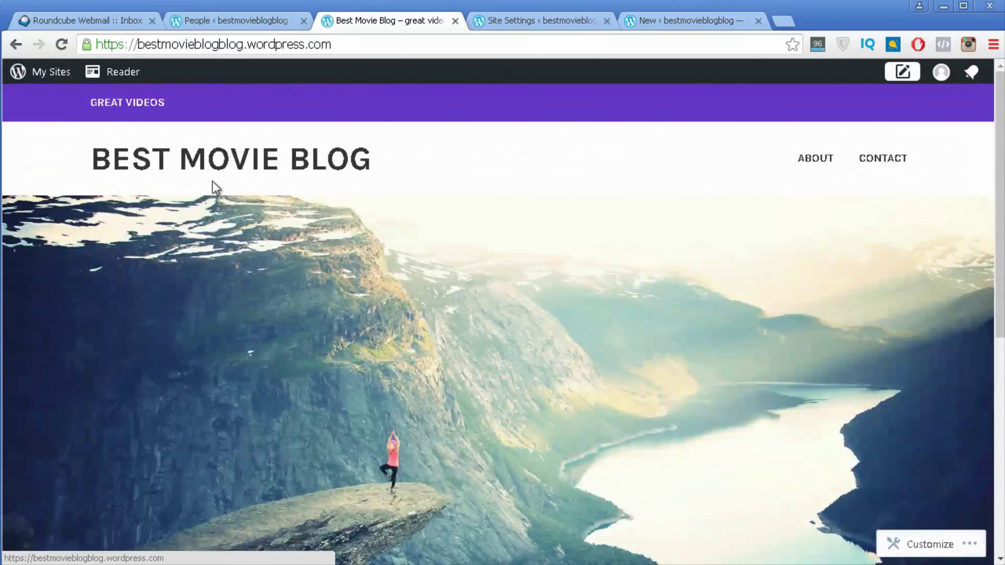